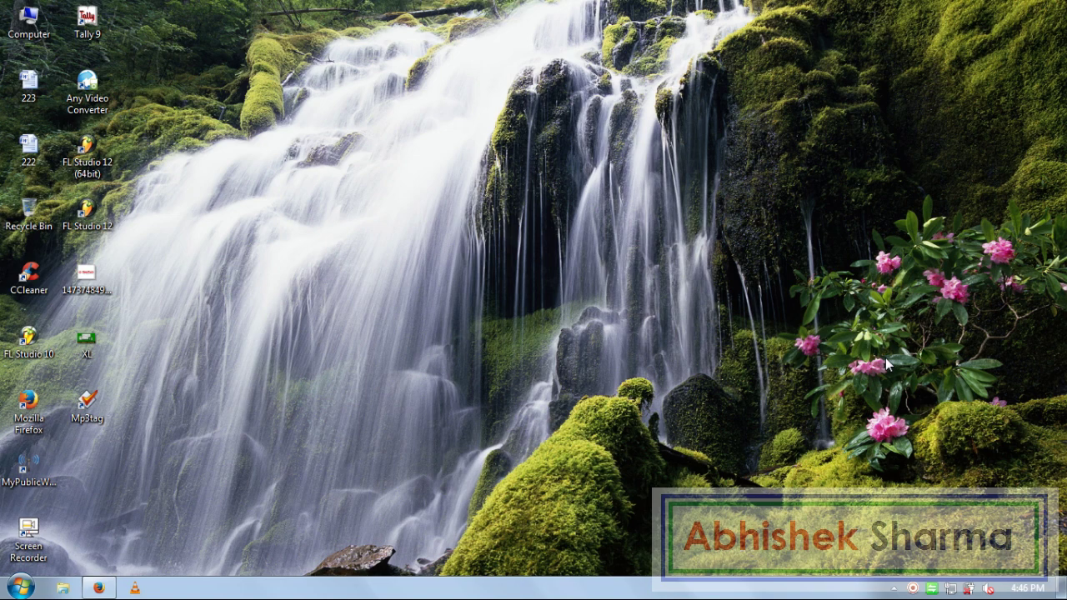
Launch Microsoft Excel with a blank workbook.
left_click(24, 586)
left_click(160, 133)
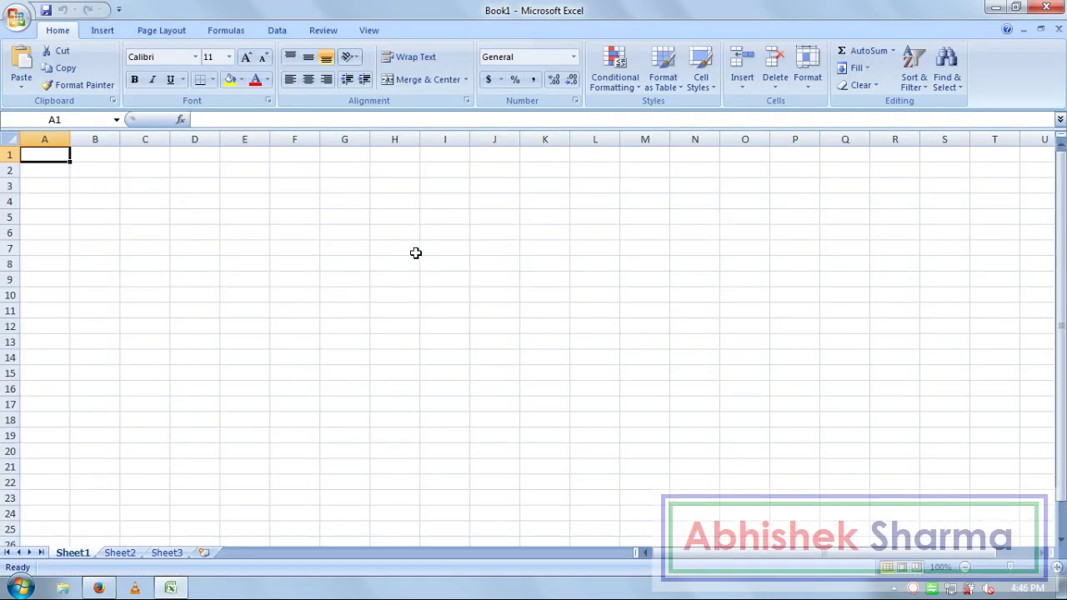
left_click(423, 260)
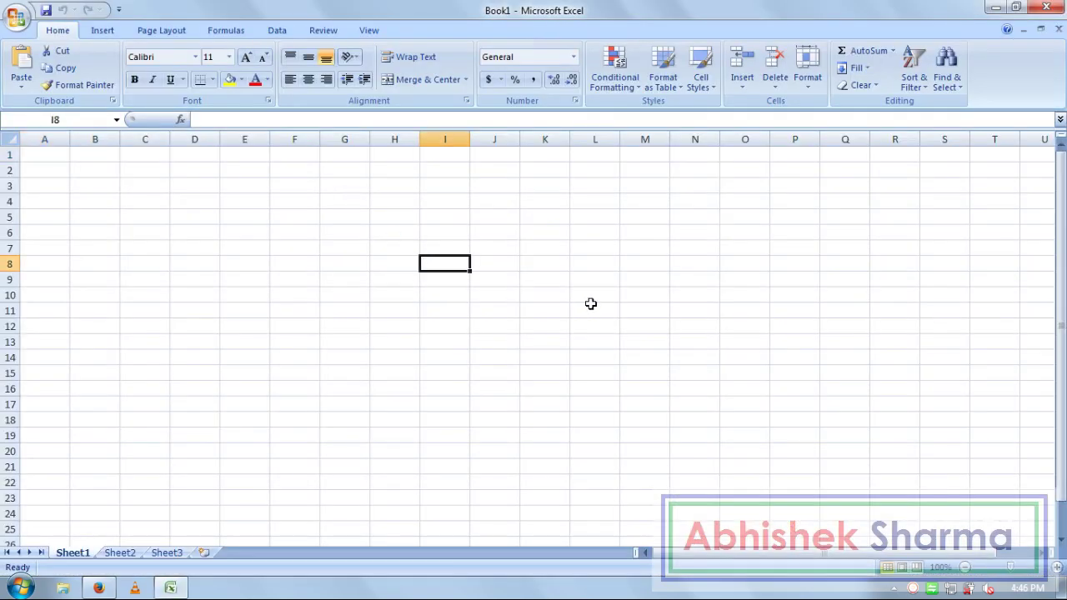
left_click(528, 354)
left_click(433, 283)
left_click(542, 341)
left_click_drag(455, 264, 475, 281)
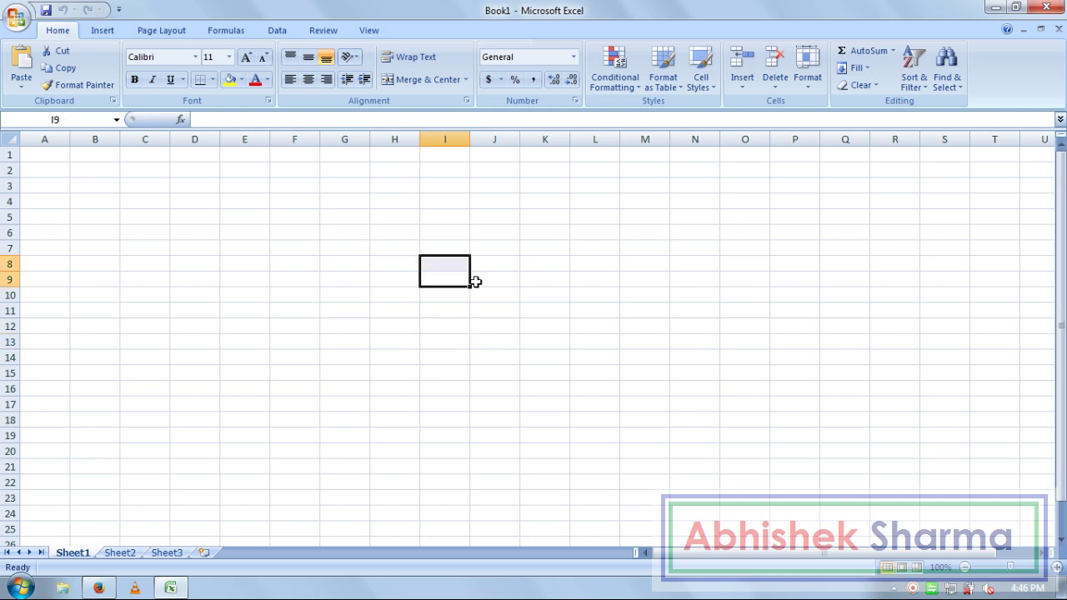
left_click(594, 342)
left_click(478, 382)
left_click(444, 326)
left_click(589, 326)
left_click(503, 359)
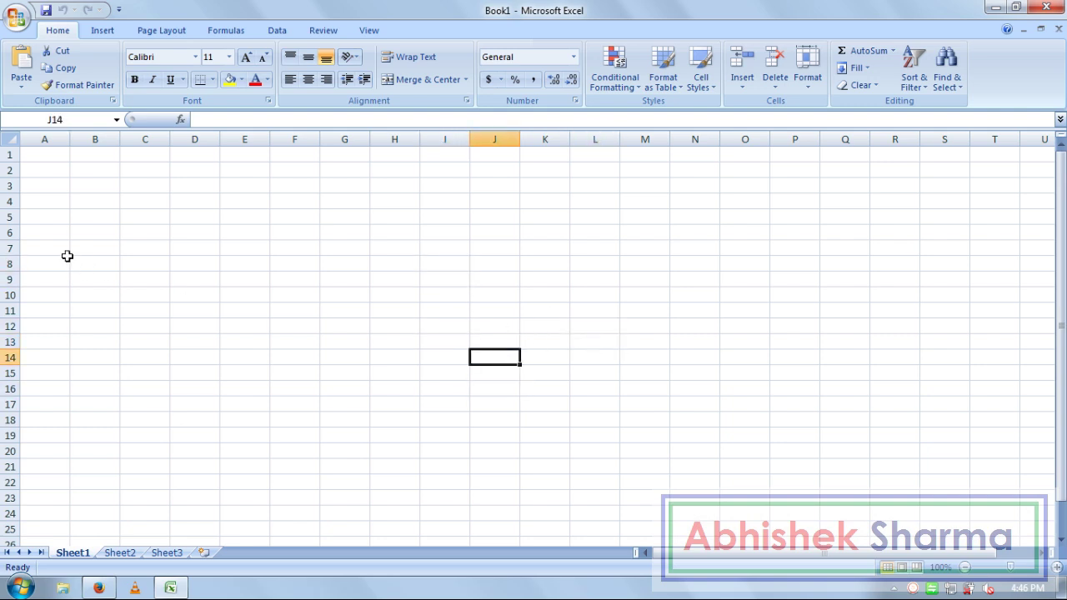
Enter the column headings Date in cell A5 and Receipt No. in cell B5.
left_click(46, 217)
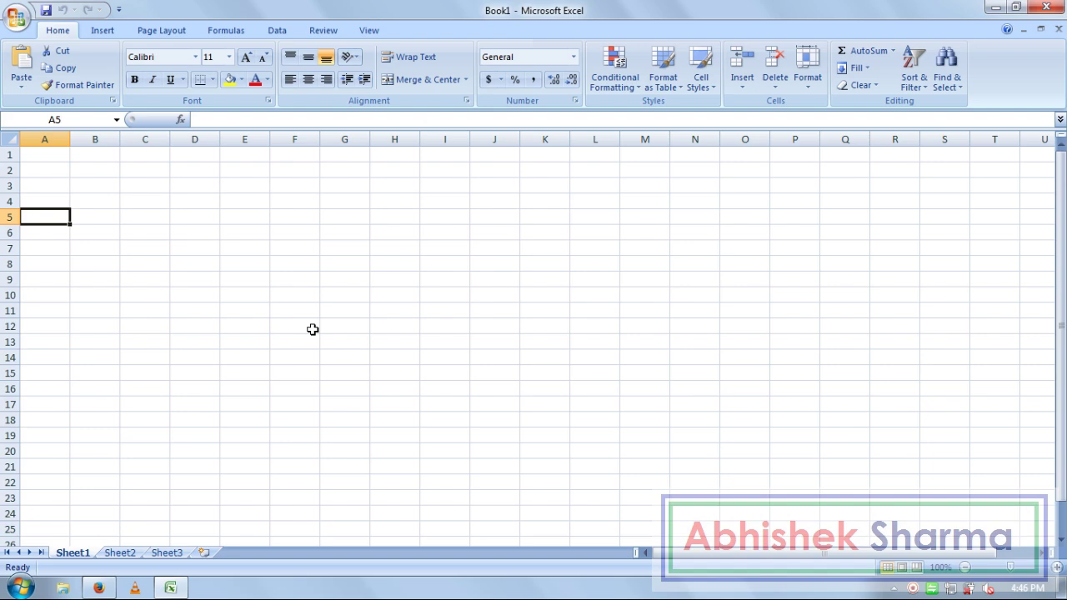
type("Da")
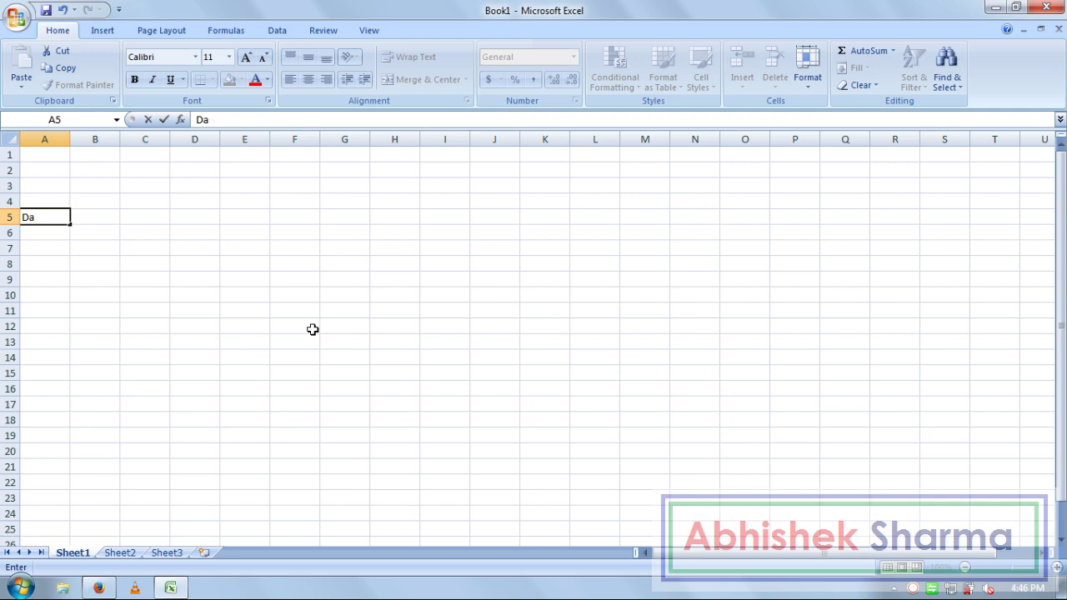
type("ate")
key("Return")
key("Right")
key("Up")
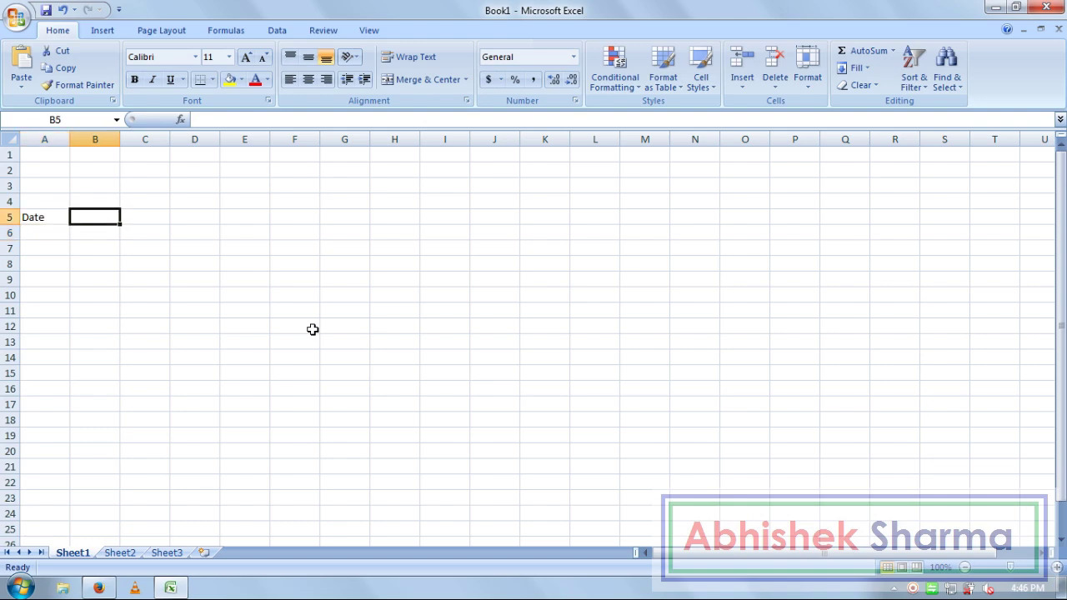
type("Re")
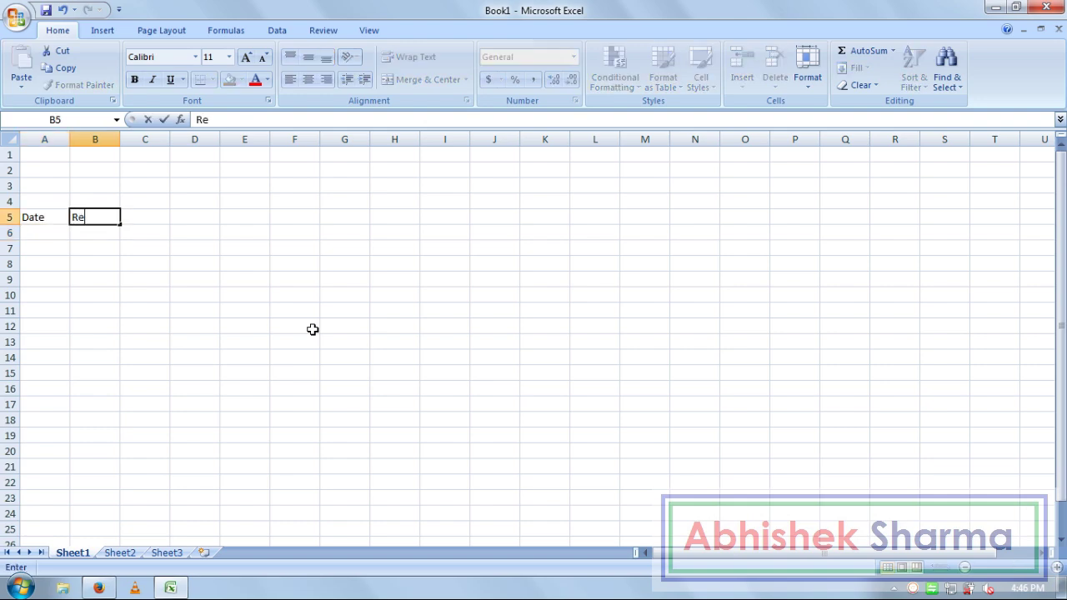
type("ceipt No.")
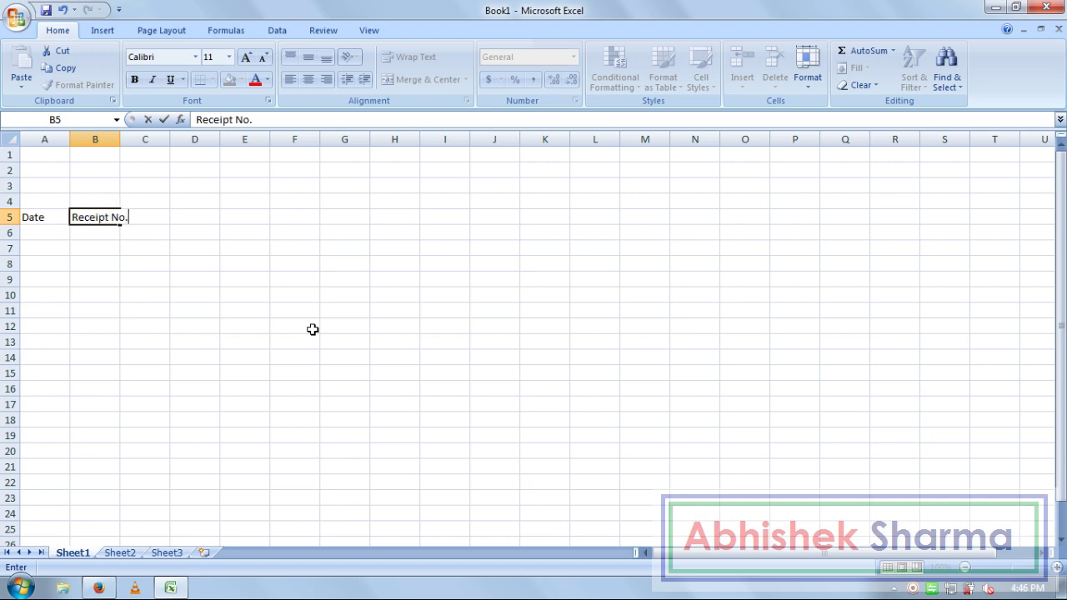
key("Tab")
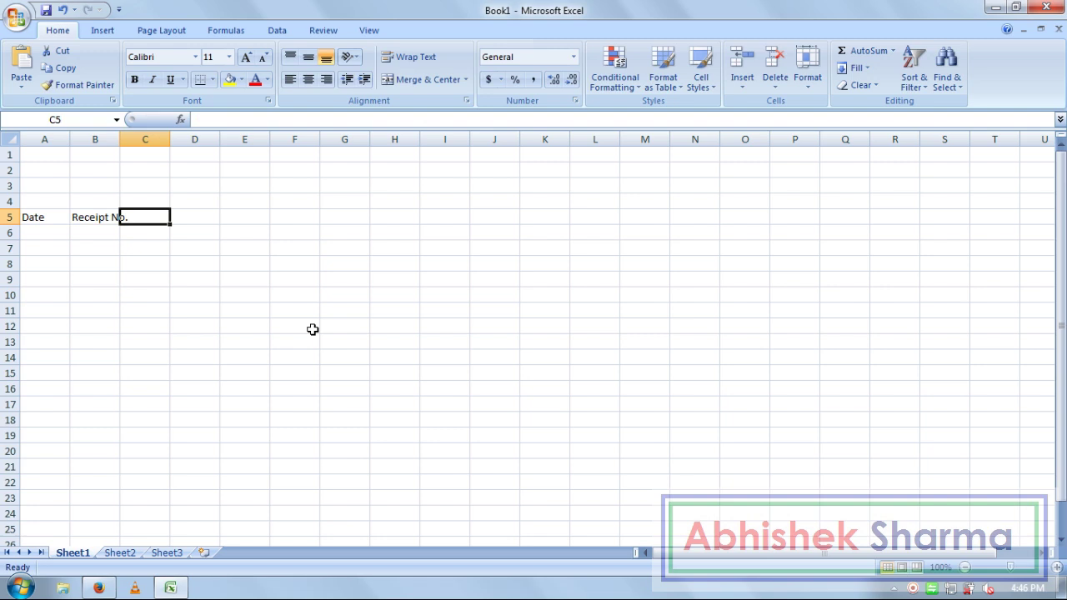
Continue the heading row with Items in C5, Price in D5 and Paymeny By in E5.
type("It")
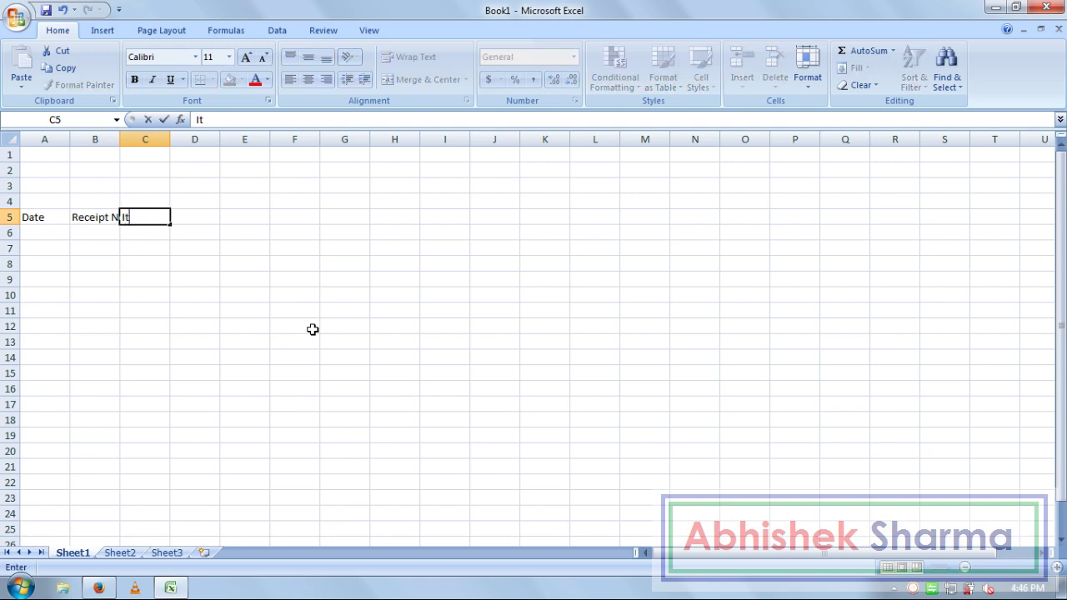
type("ems")
key("Tab")
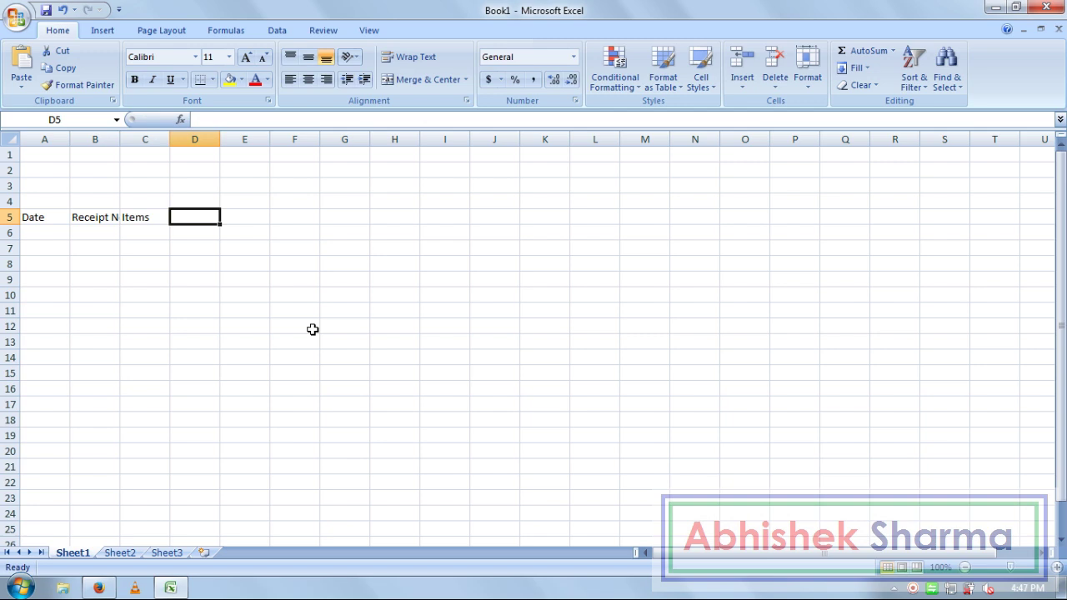
type("Pr")
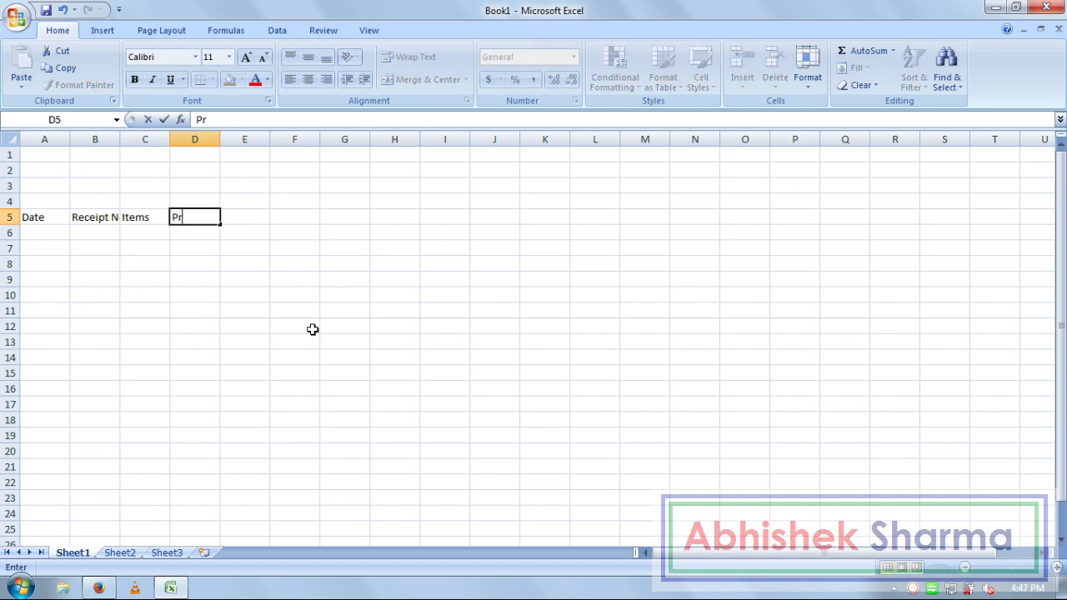
type("ice")
key("Tab")
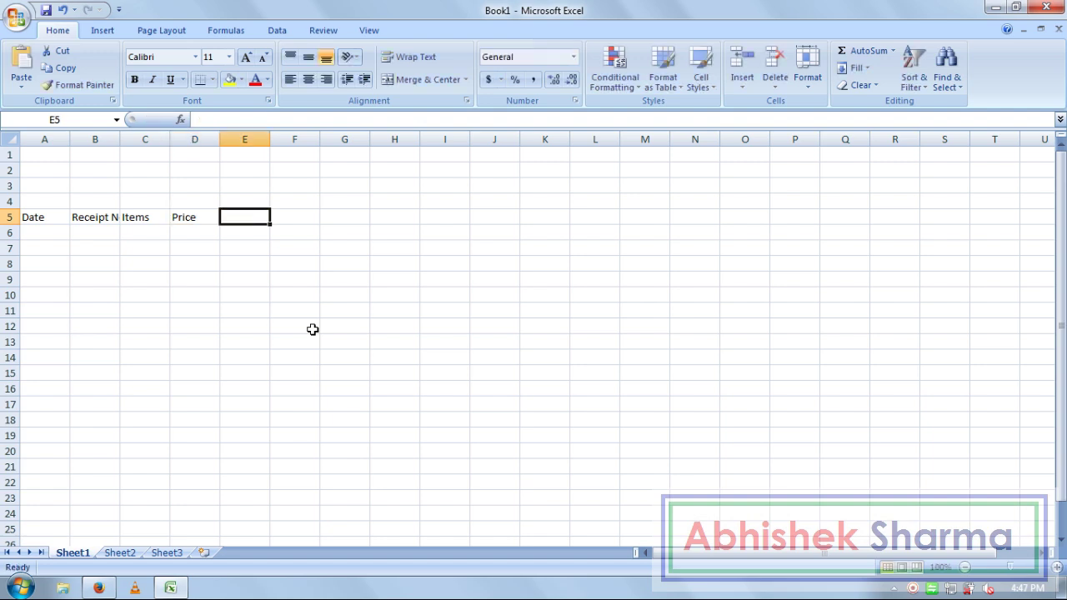
type("Pay")
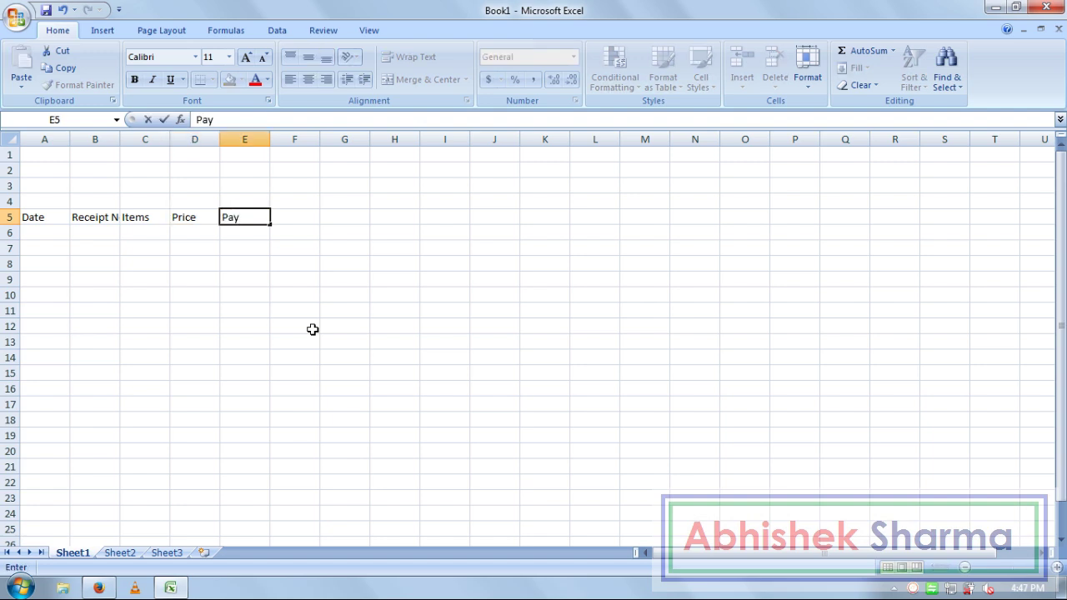
type("meny By")
key("Tab")
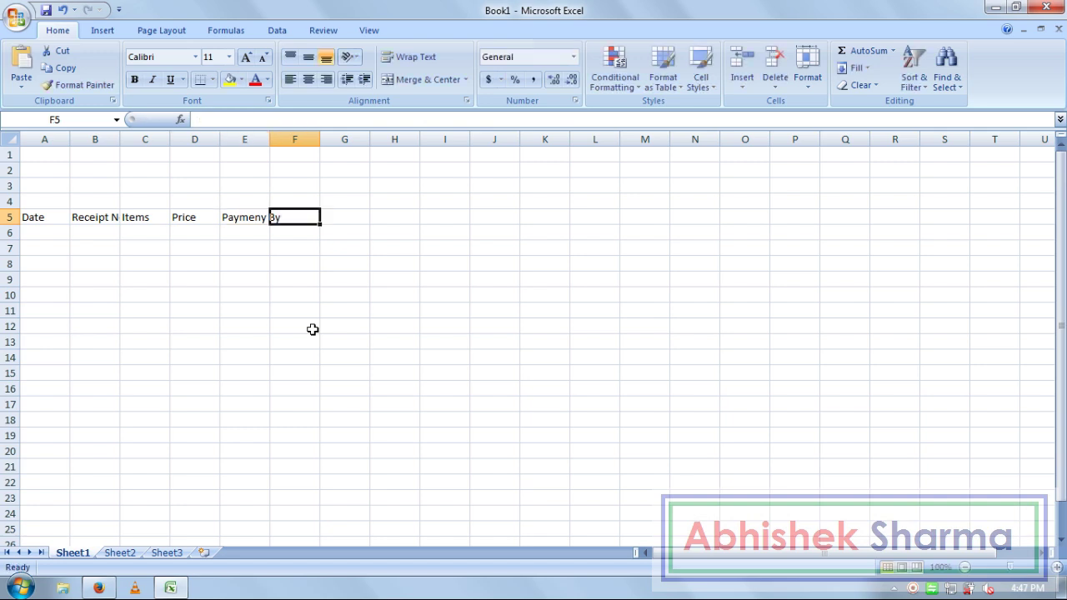
Complete the heading row with Mode Of charge in F5, Approved By in G5 and Description in H5.
type("Mo")
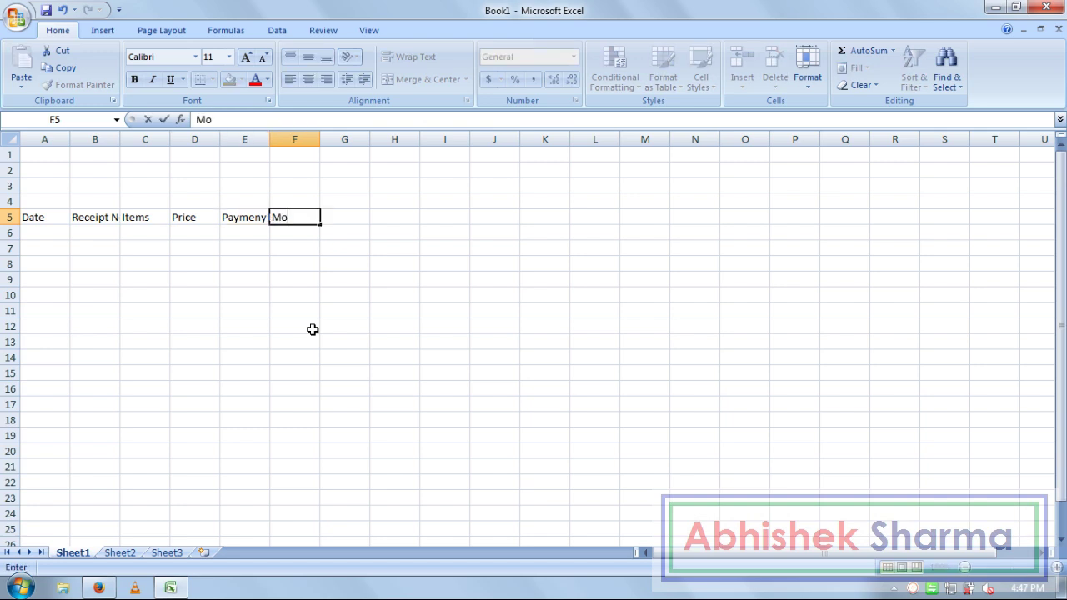
type("de Of charge")
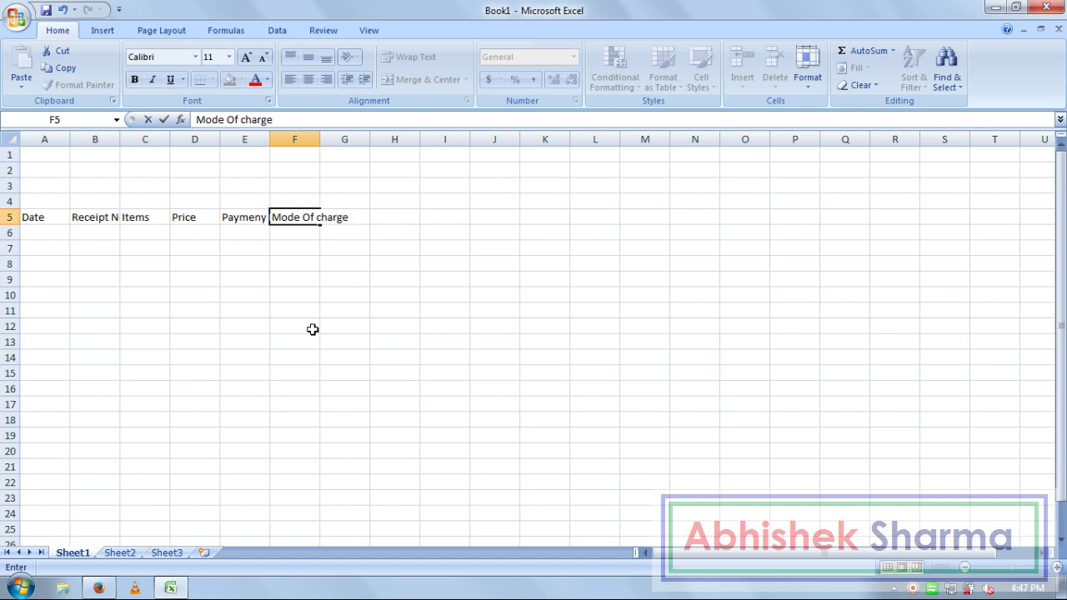
key("Tab")
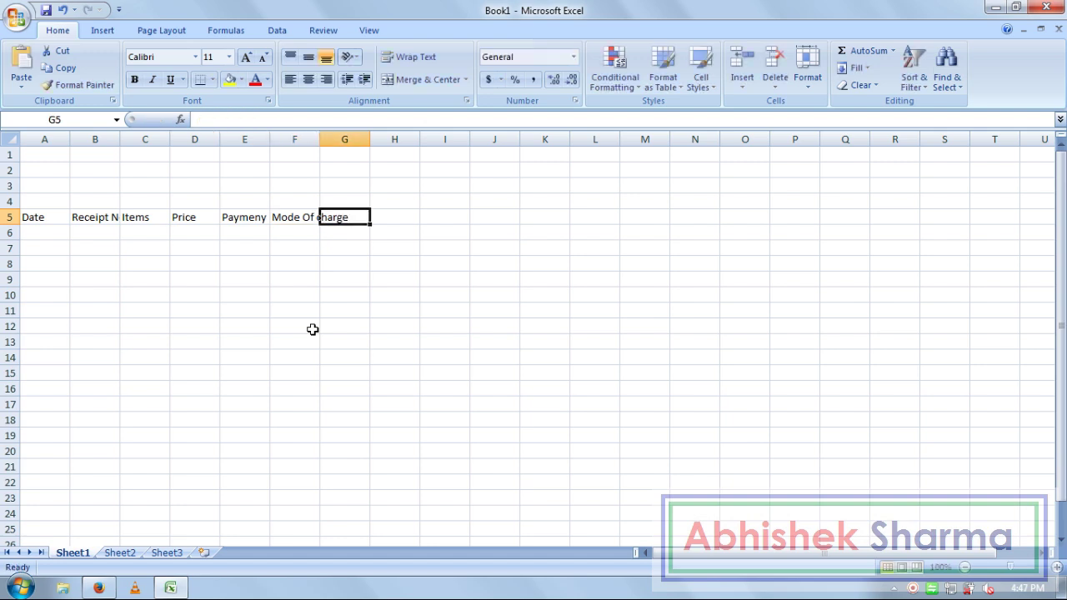
type("App")
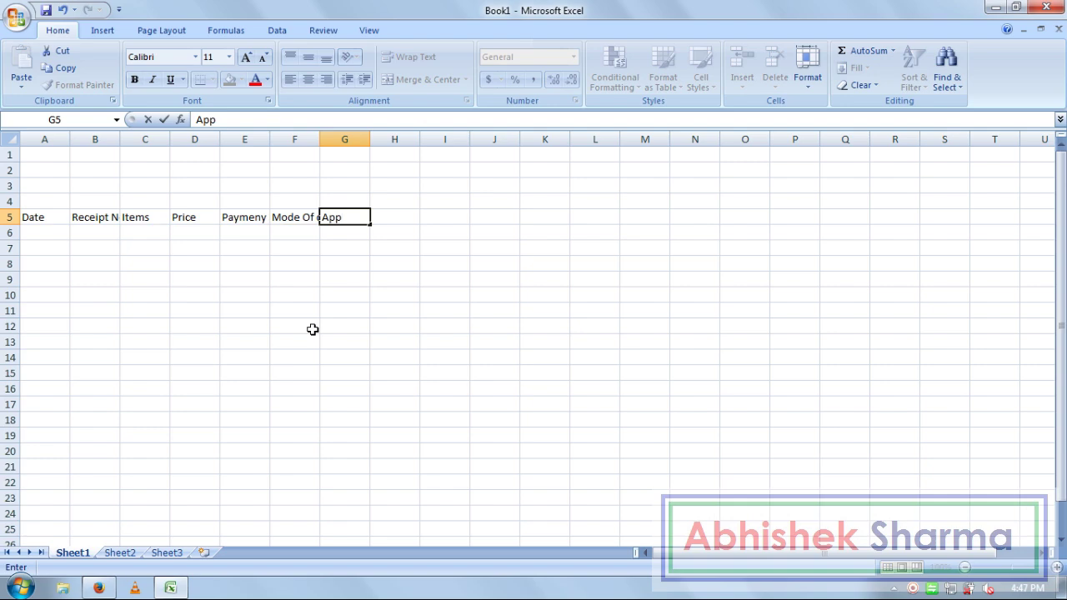
type("roved By")
key("Tab")
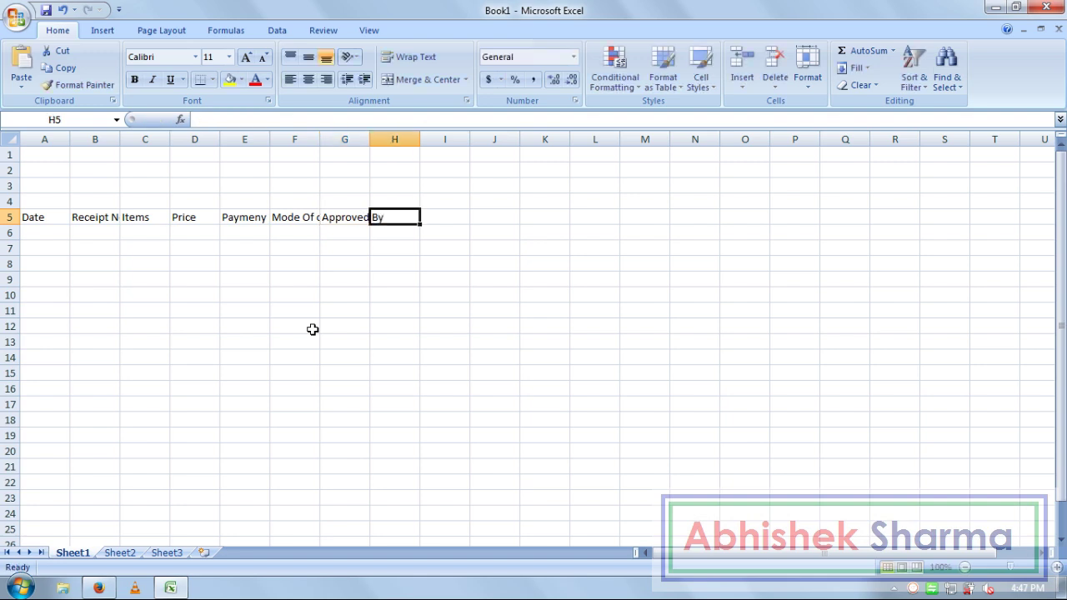
type("D")
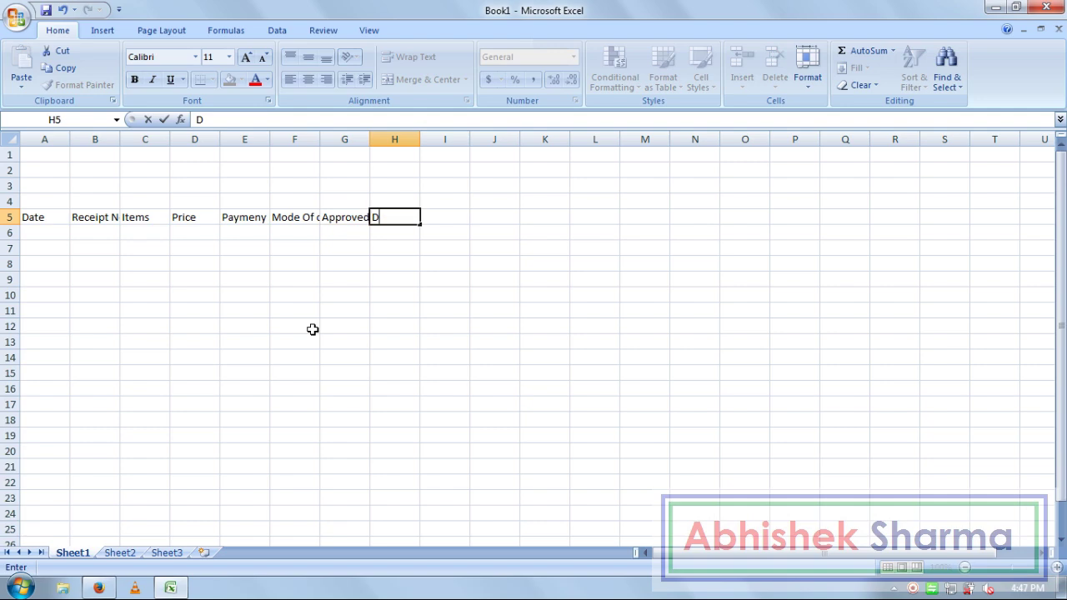
type("escription")
key("Return")
key("Left")
key("Left")
key("Left")
key("Left")
key("Left")
key("Left")
key("Left")
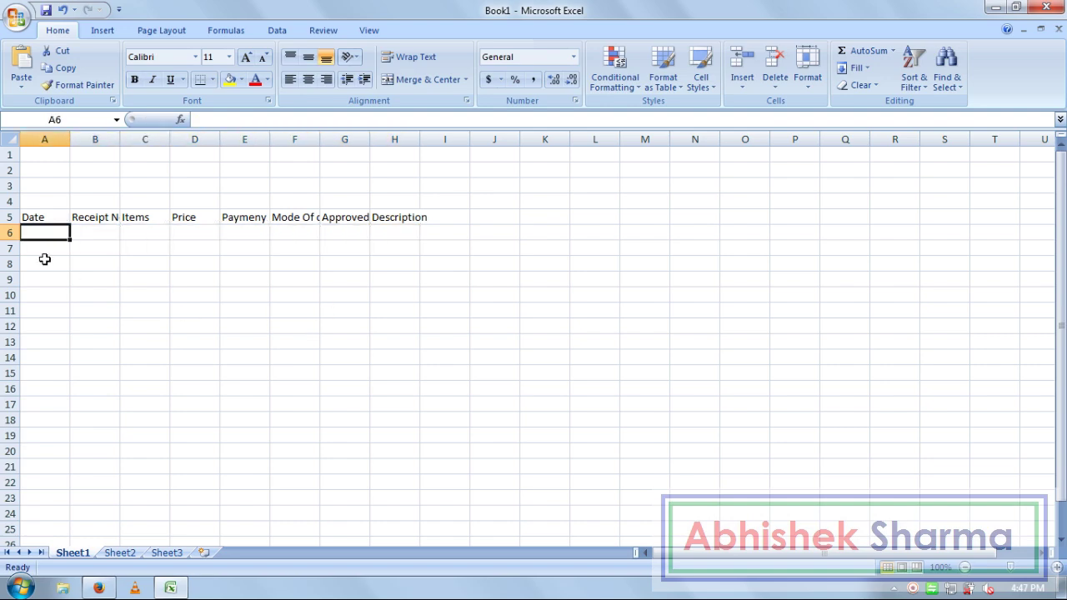
Fill the heading cells A5:H5 with the darkest red theme shade.
left_click_drag(35, 217, 420, 218)
left_click(243, 79)
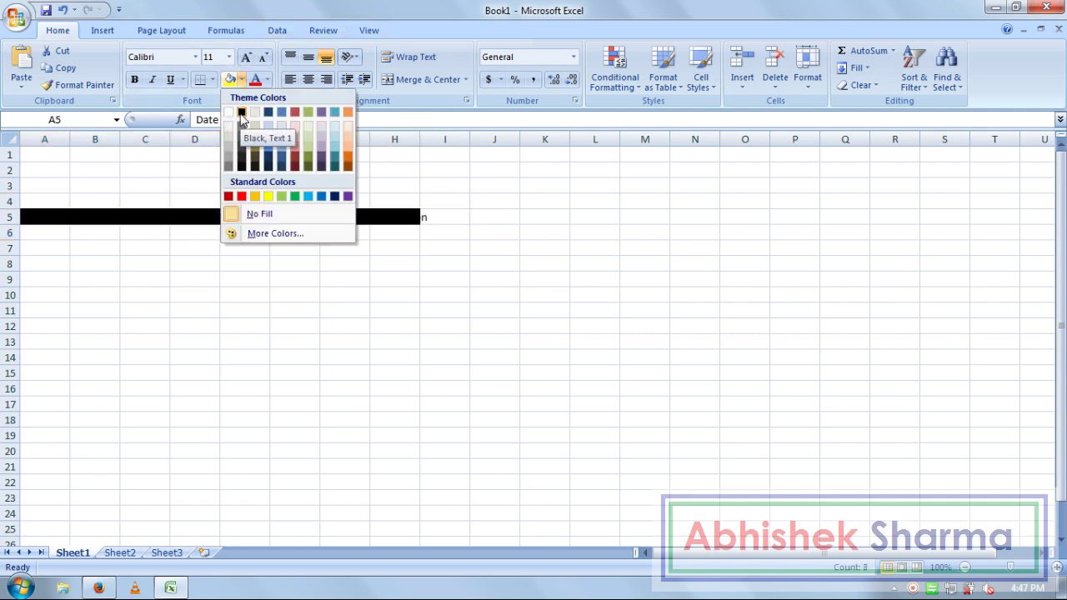
left_click(295, 171)
Make the heading text in A5:H5 yellow and bold.
left_click(267, 79)
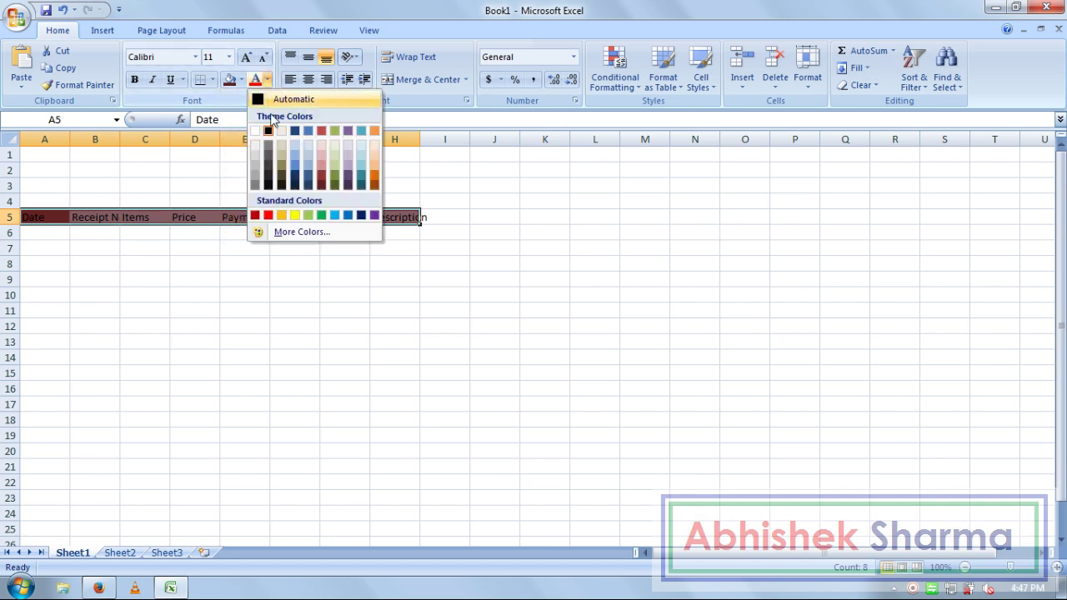
left_click(295, 215)
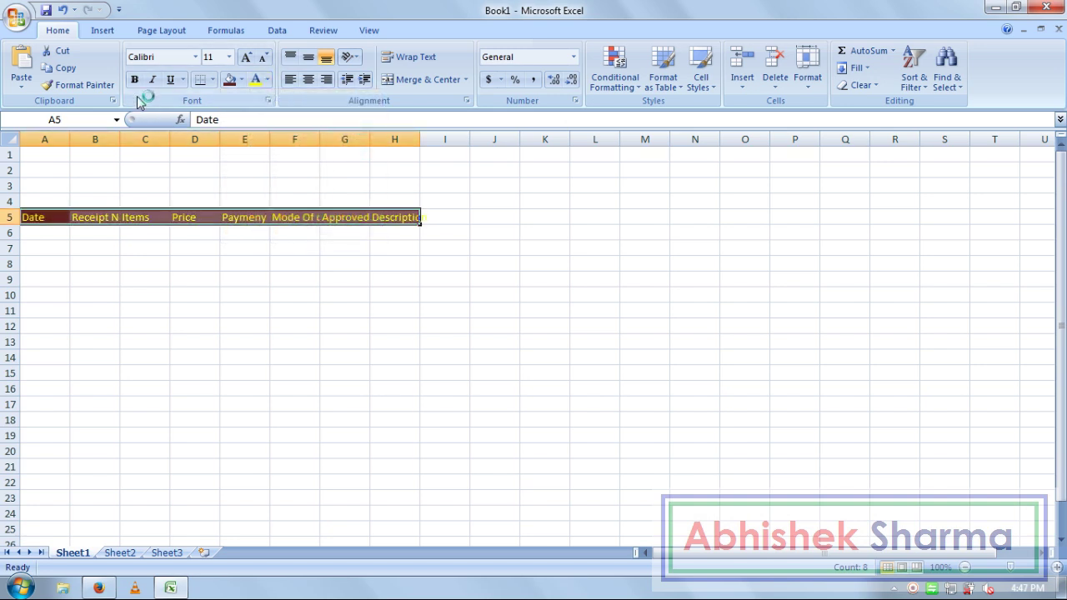
left_click(134, 79)
left_click(295, 277)
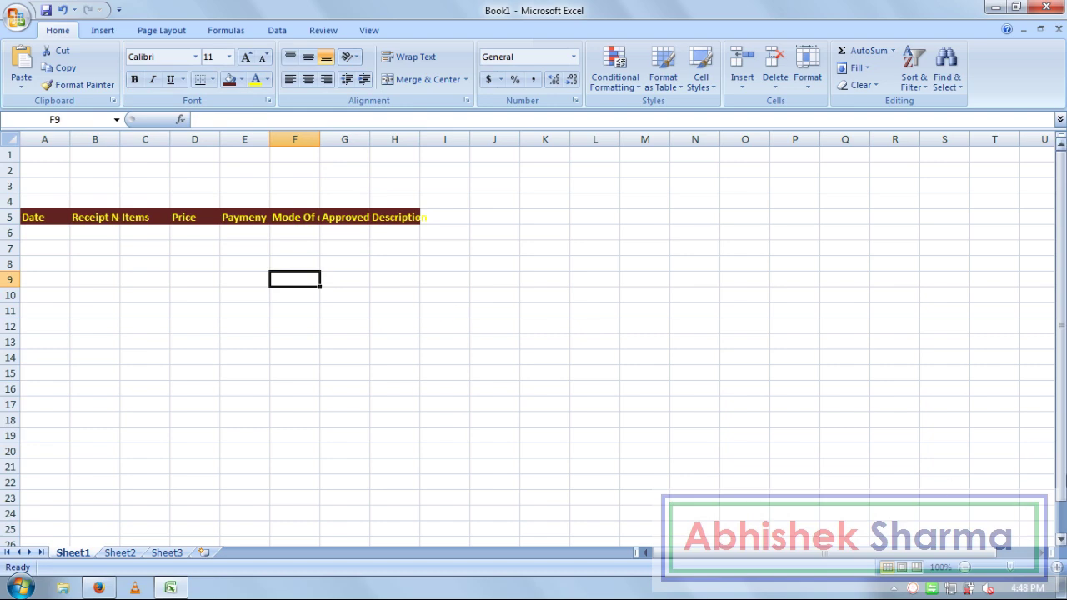
AutoFit the widths of columns A to H to the headings in row 5.
left_click(1059, 567)
left_click(1059, 567)
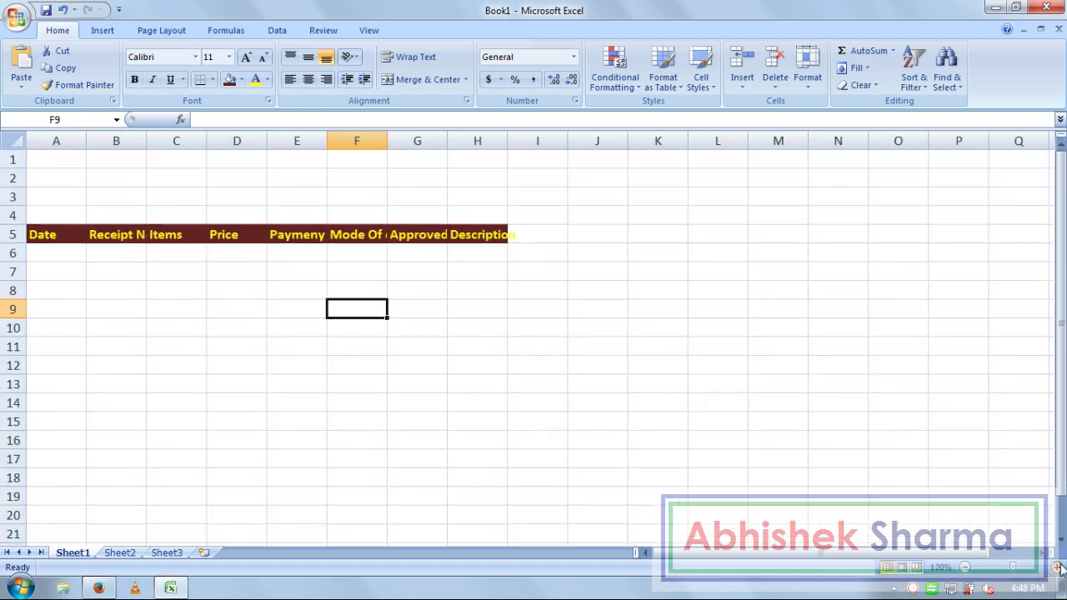
left_click(1059, 567)
left_click(1059, 567)
left_click(415, 401)
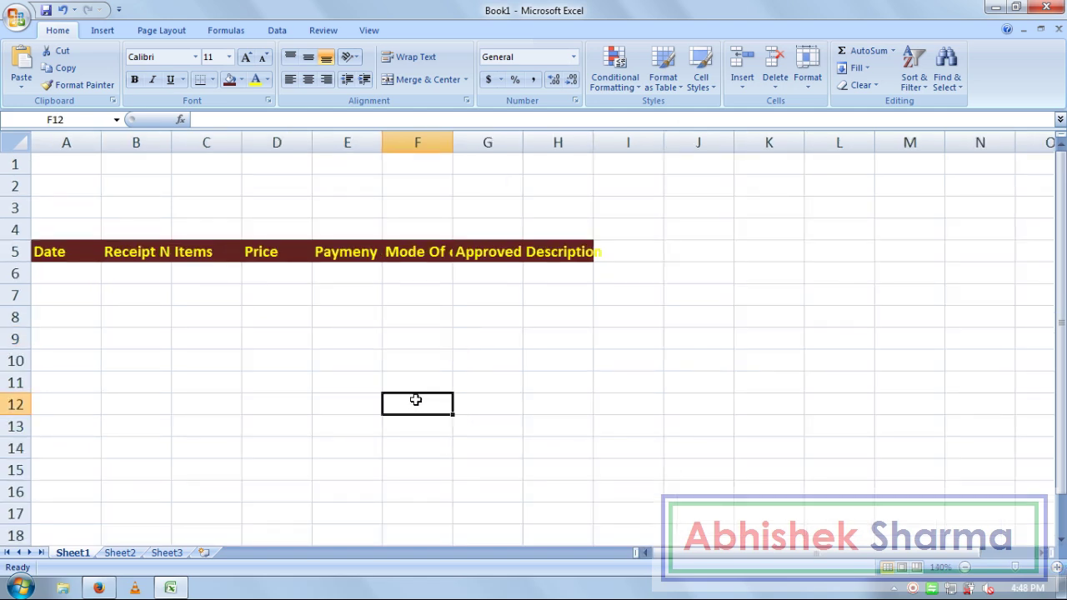
left_click_drag(553, 251, 53, 250)
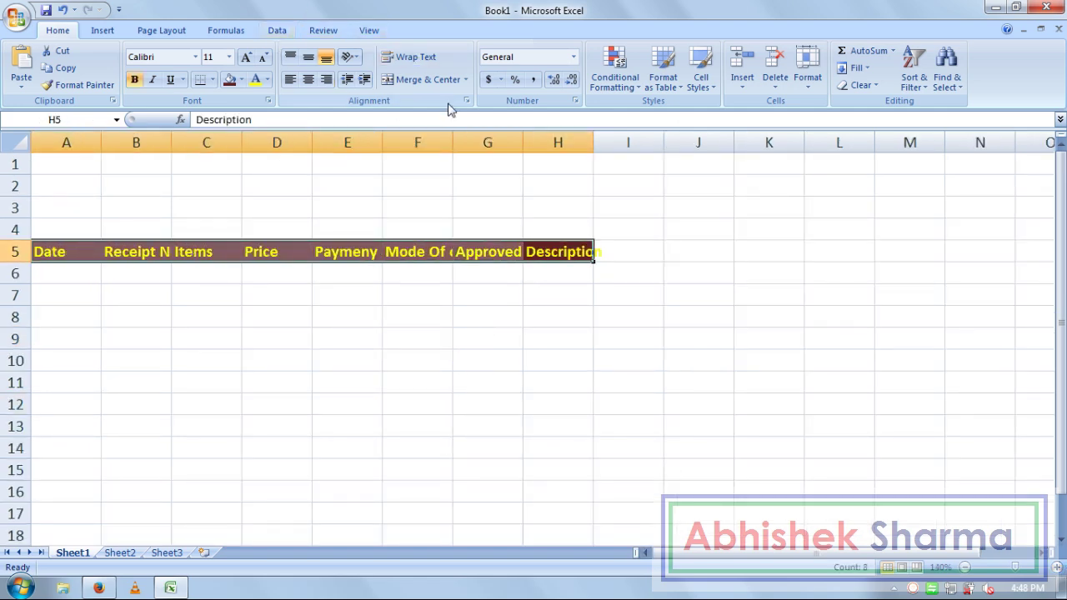
left_click(808, 75)
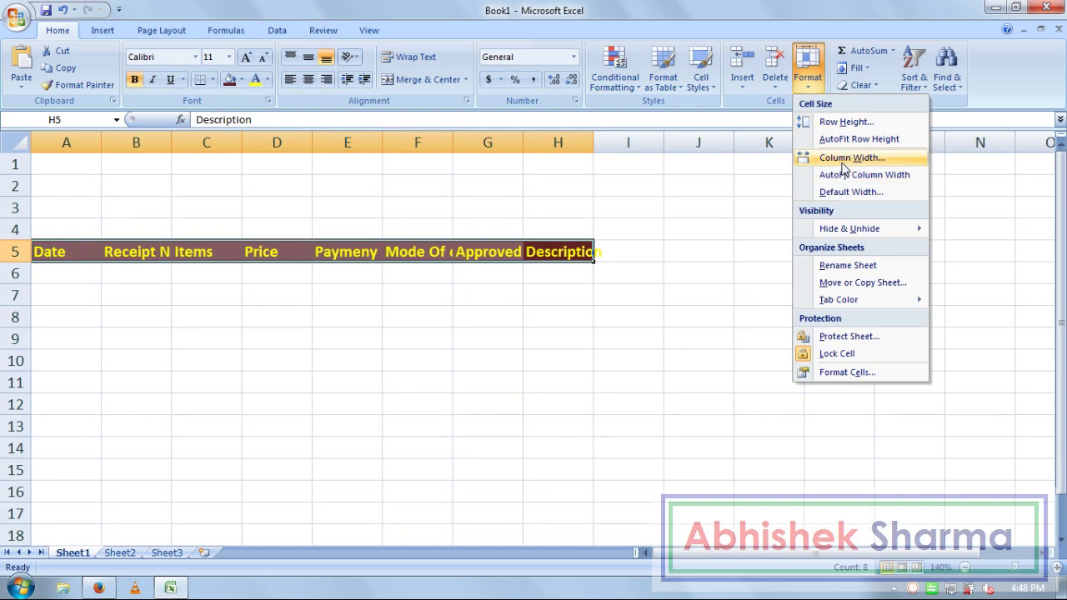
left_click(844, 175)
left_click(681, 302)
left_click(239, 339)
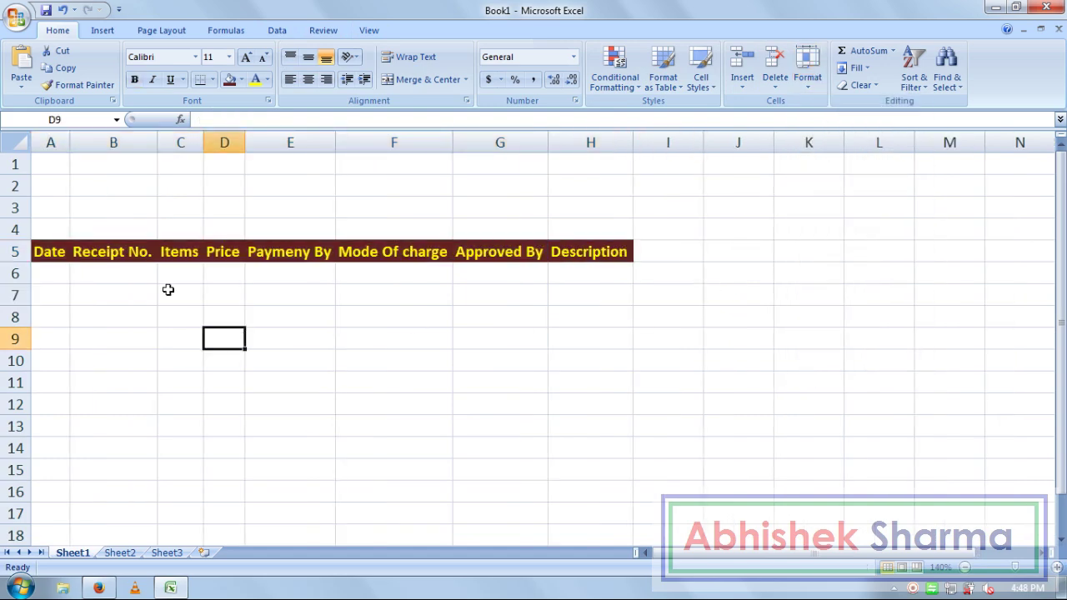
Widen column A to roughly three times its width and enter the date 5-Feb-2017 in A6.
left_click(1059, 567)
left_click(617, 394)
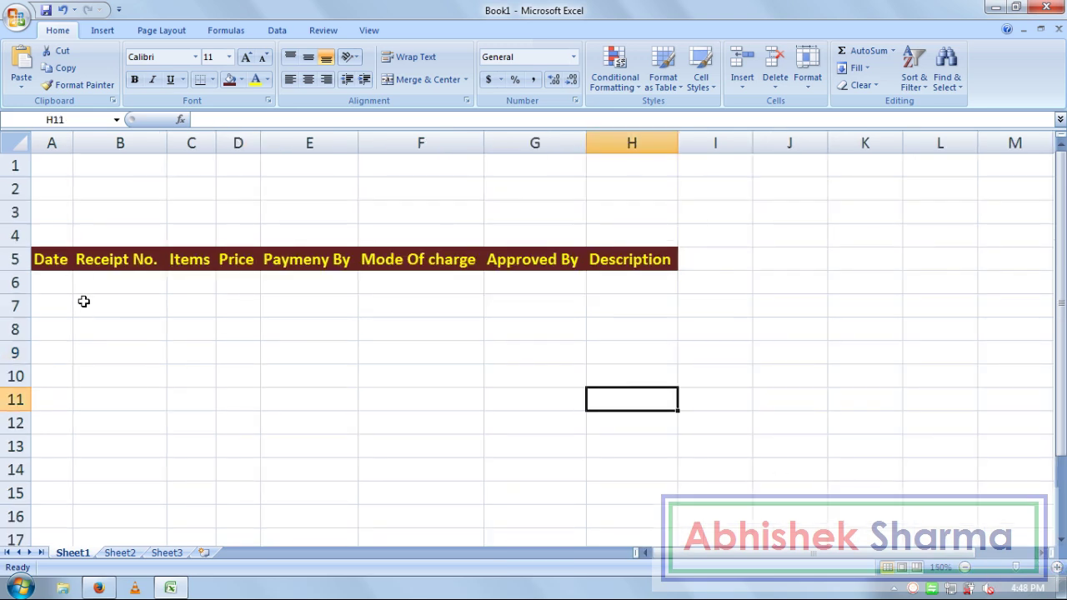
left_click(83, 301)
left_click(52, 280)
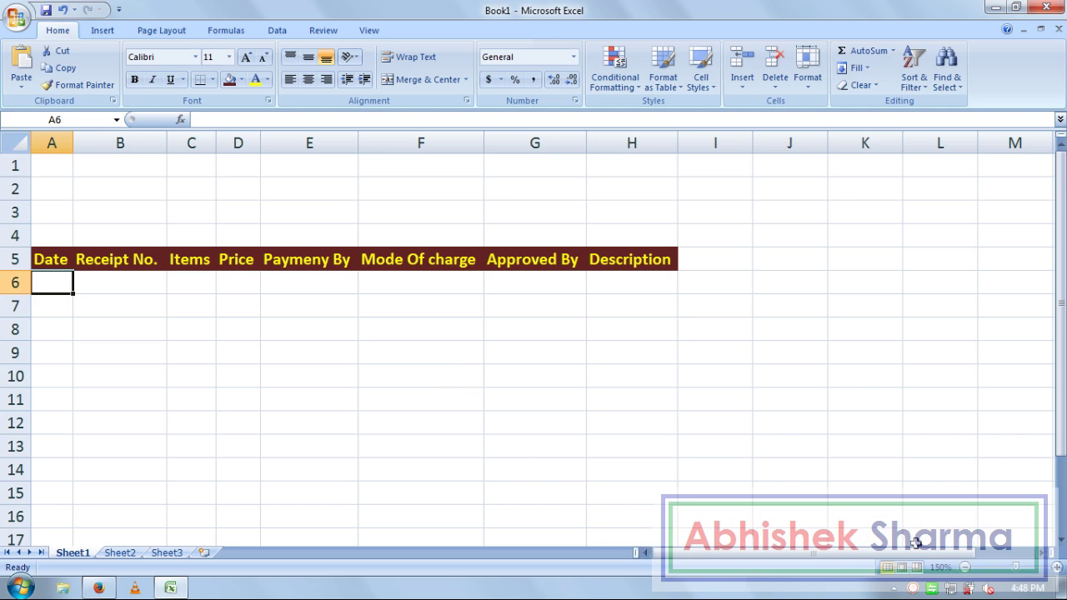
mouse_move(1029, 591)
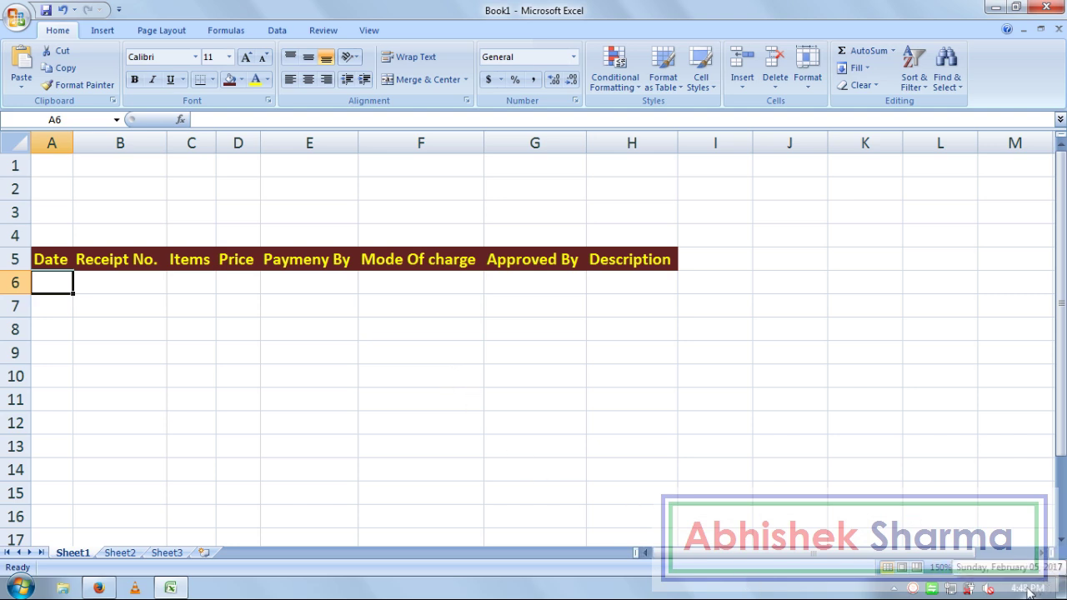
left_click(97, 408)
left_click(50, 288)
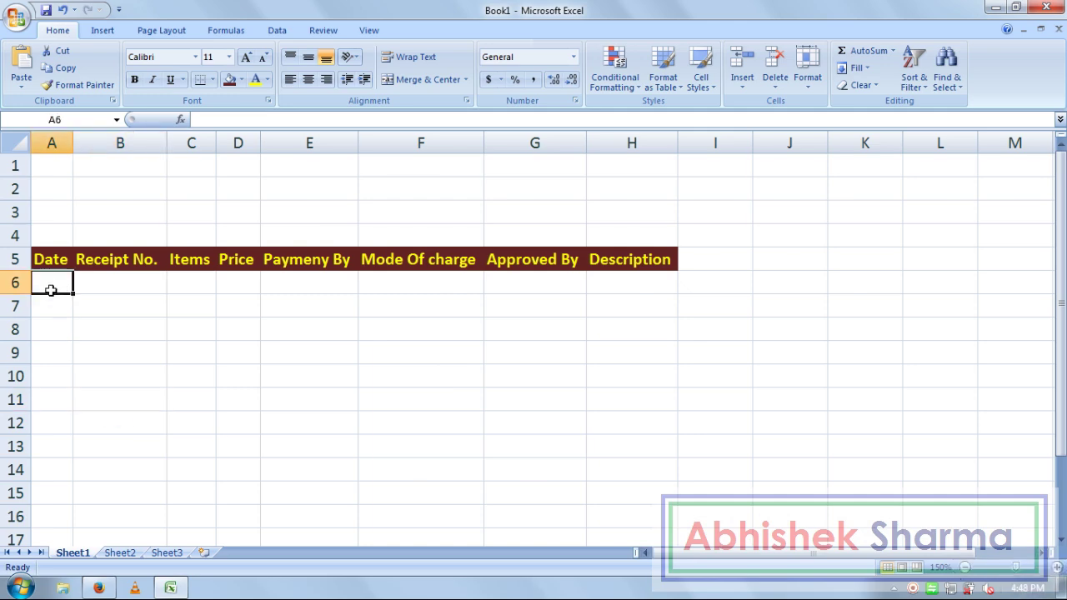
left_click_drag(73, 142, 162, 142)
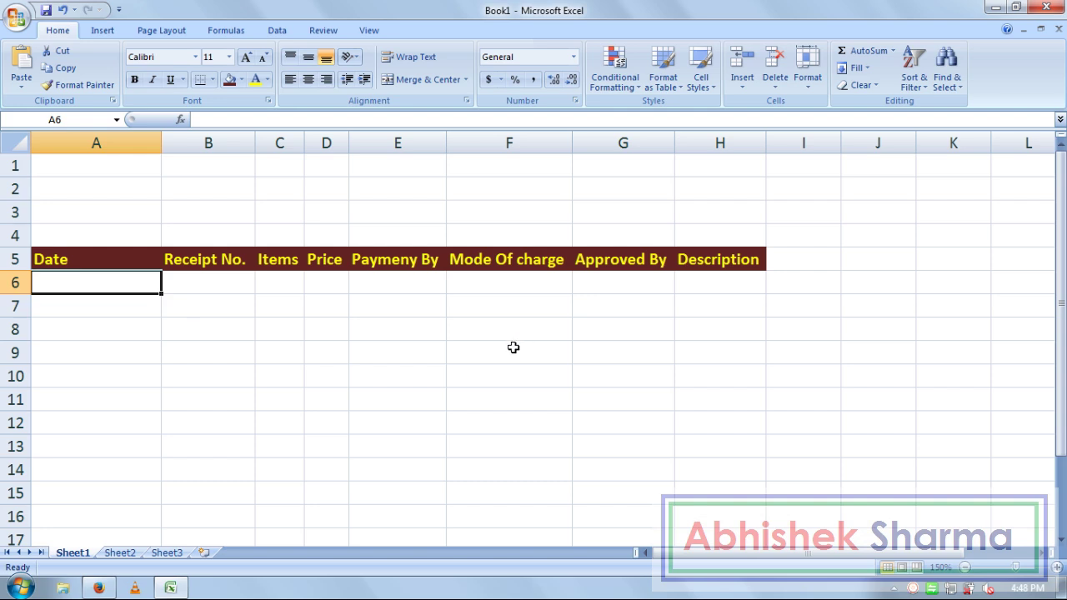
type("5-")
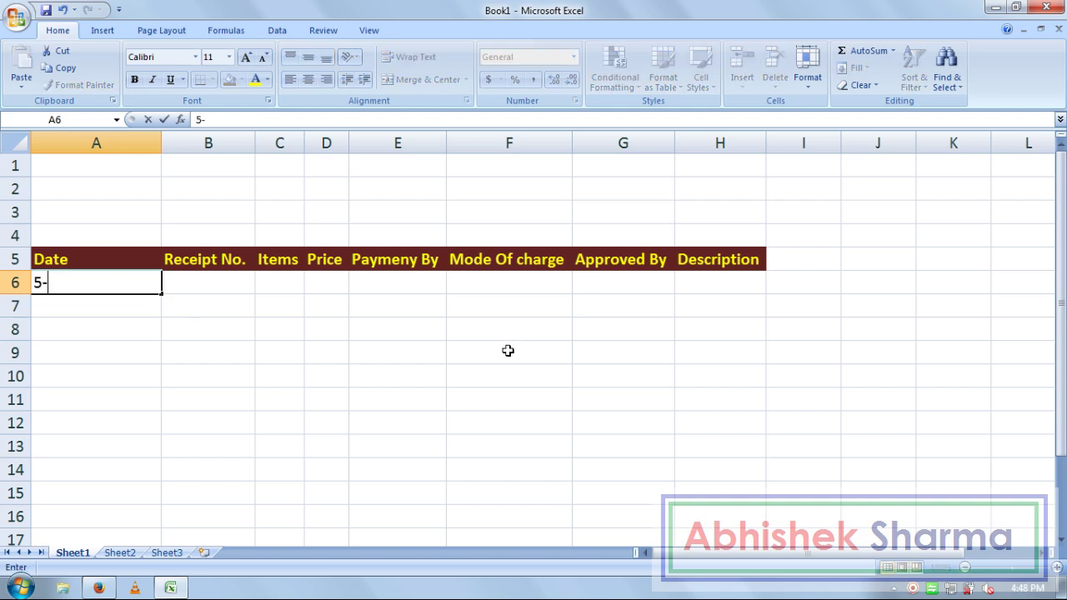
type("Feb-2017")
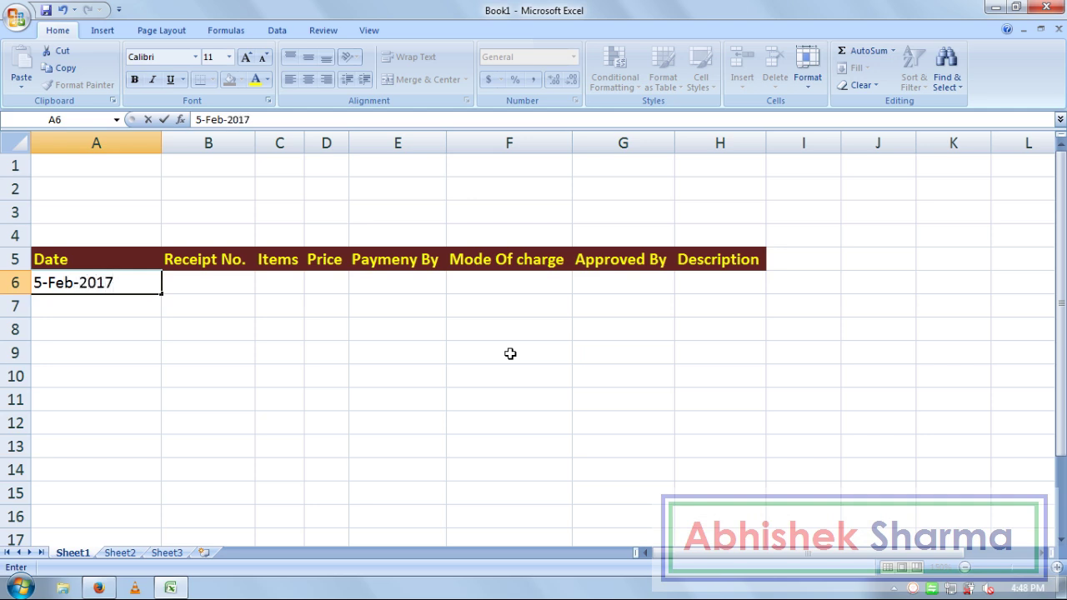
key("Return")
Copy the date from A6 down the Date column through A17.
key("ctrl+d")
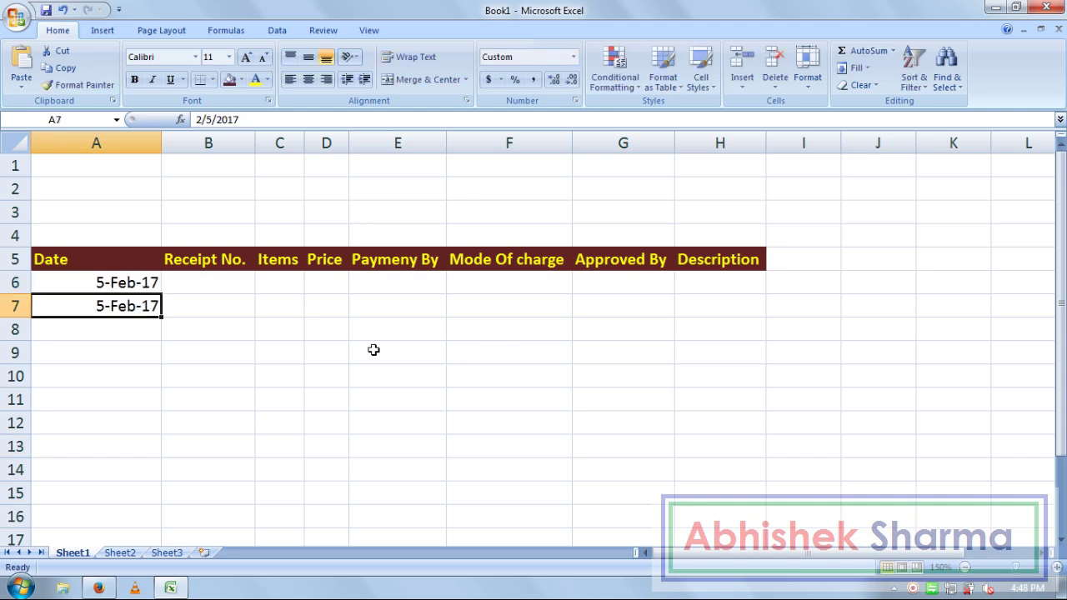
left_click(147, 284)
left_click_drag(155, 308, 155, 289)
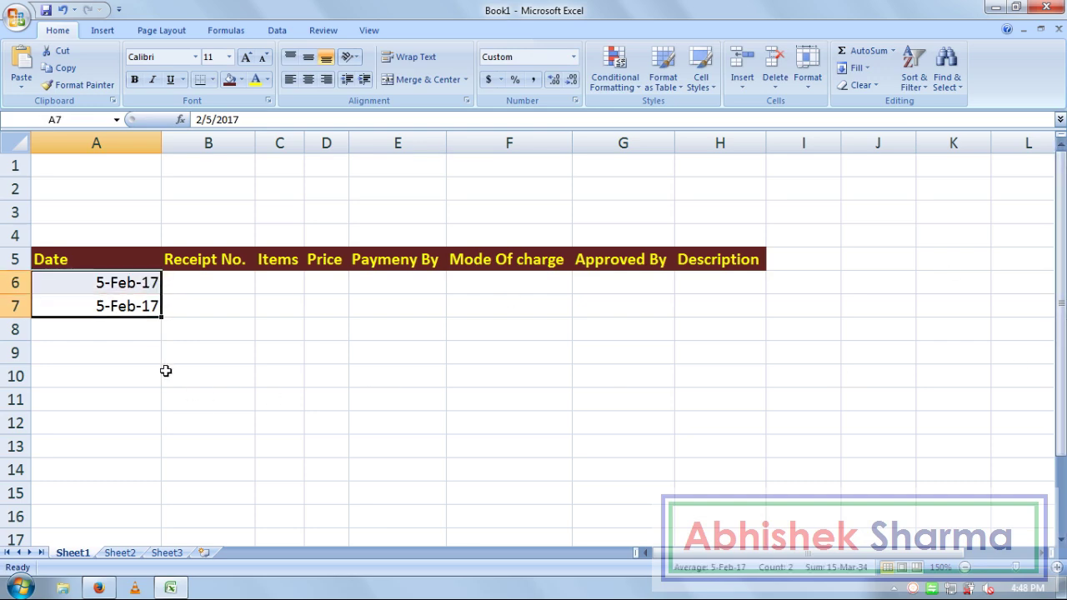
left_click_drag(161, 316, 167, 544)
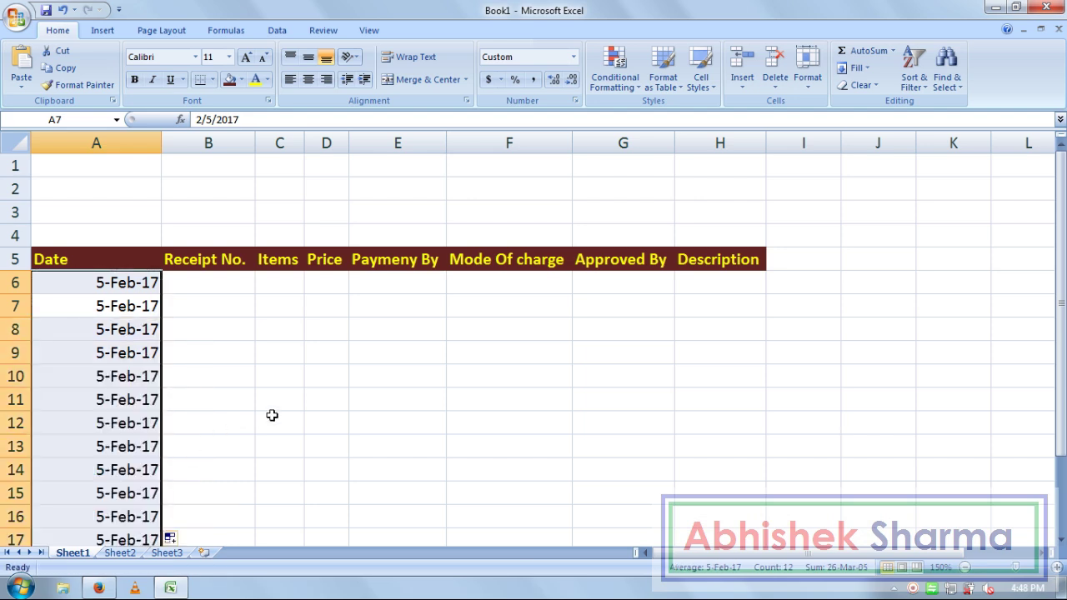
left_click(1060, 542)
left_click(403, 423)
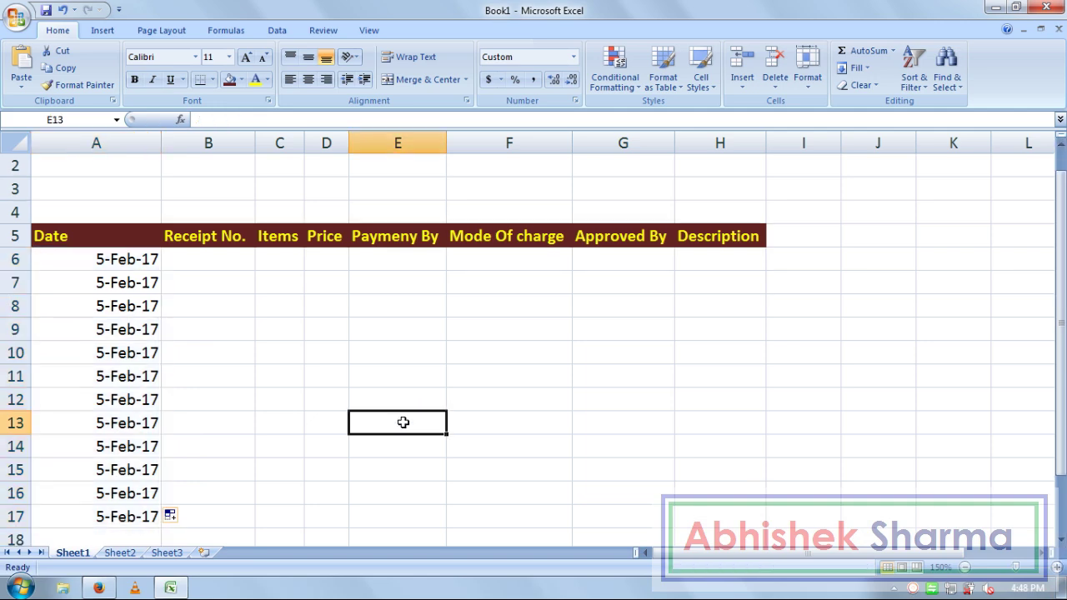
Enter receipt numbers 501 in B6 and 502 in B7, and extend the series down to B17.
left_click(207, 259)
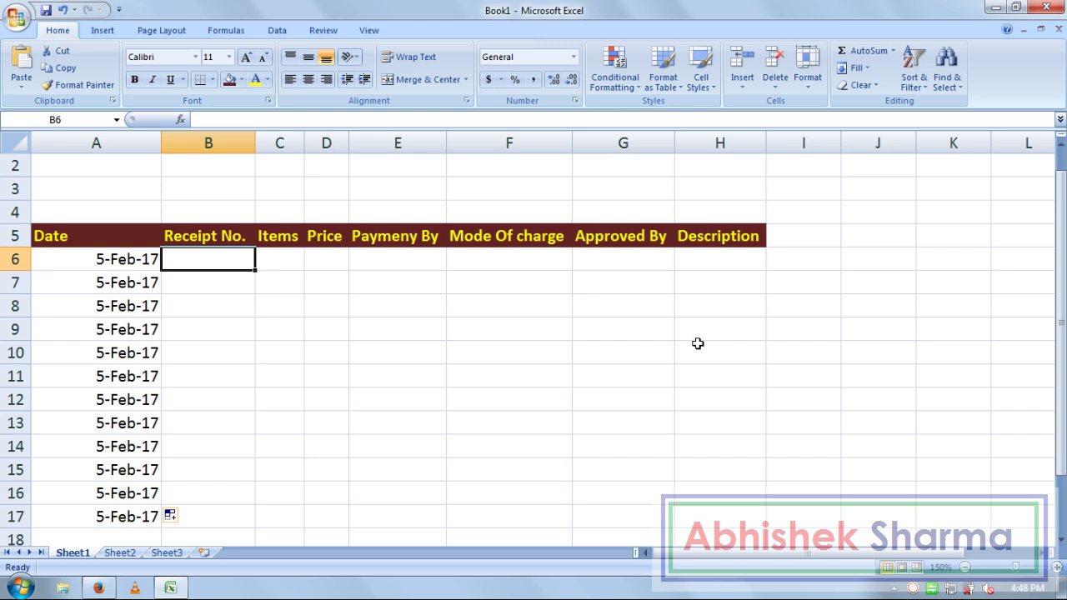
type("501")
key("Return")
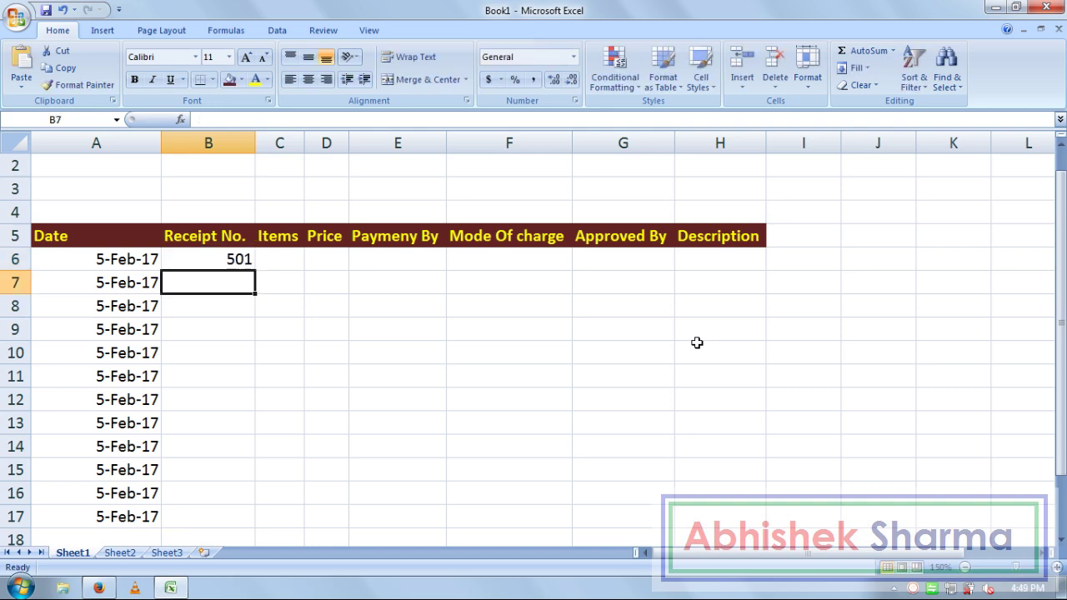
type("502")
key("Return")
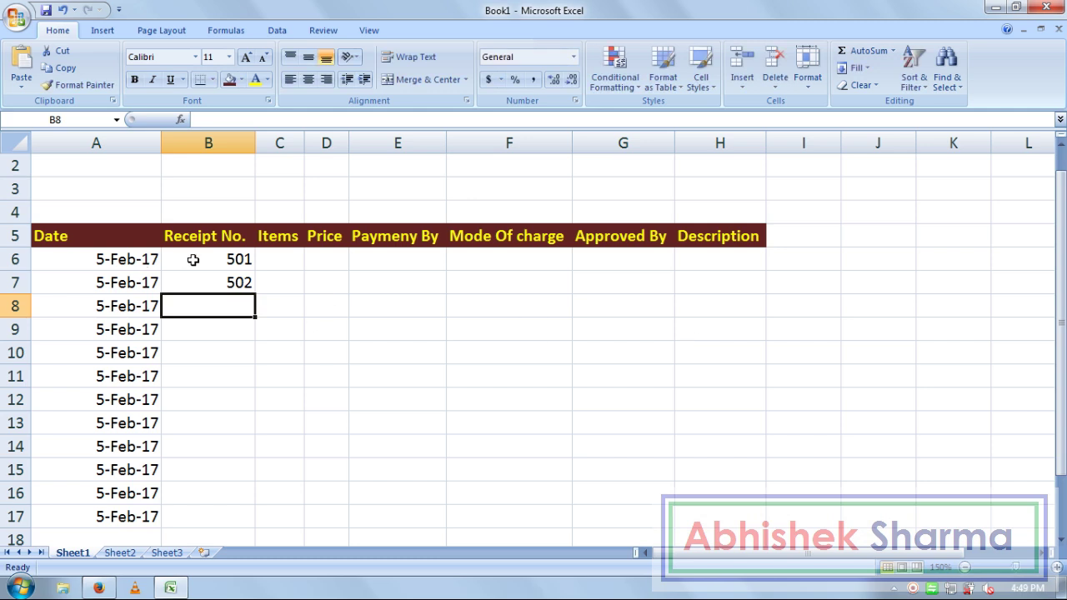
left_click(215, 267)
left_click_drag(226, 278, 232, 532)
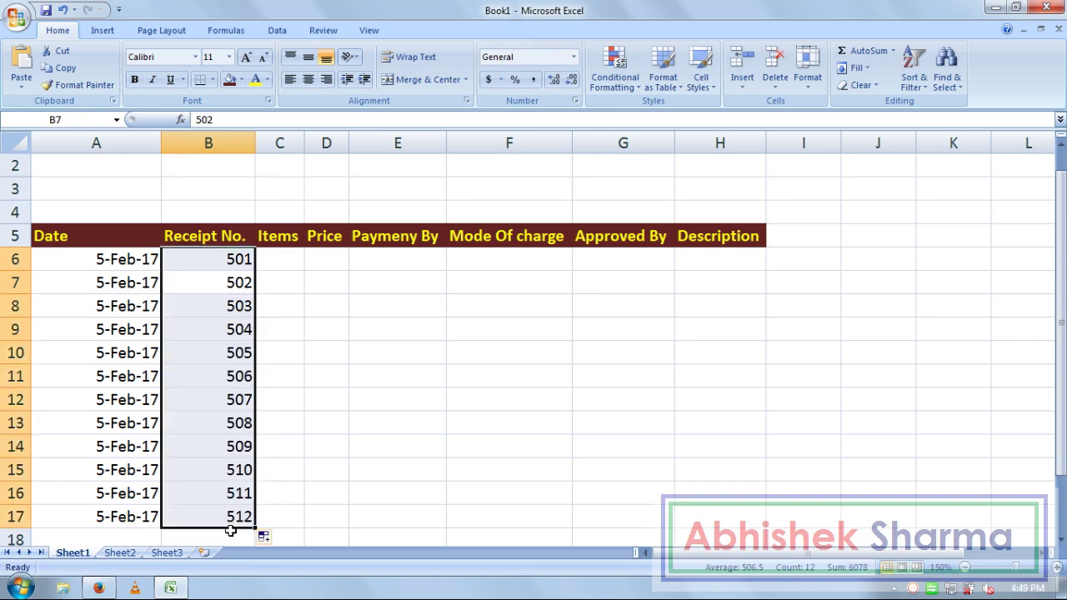
Widen column C to roughly twice its width and enter Hot Tea as the first item in C6.
left_click(294, 264)
left_click_drag(304, 144, 362, 148)
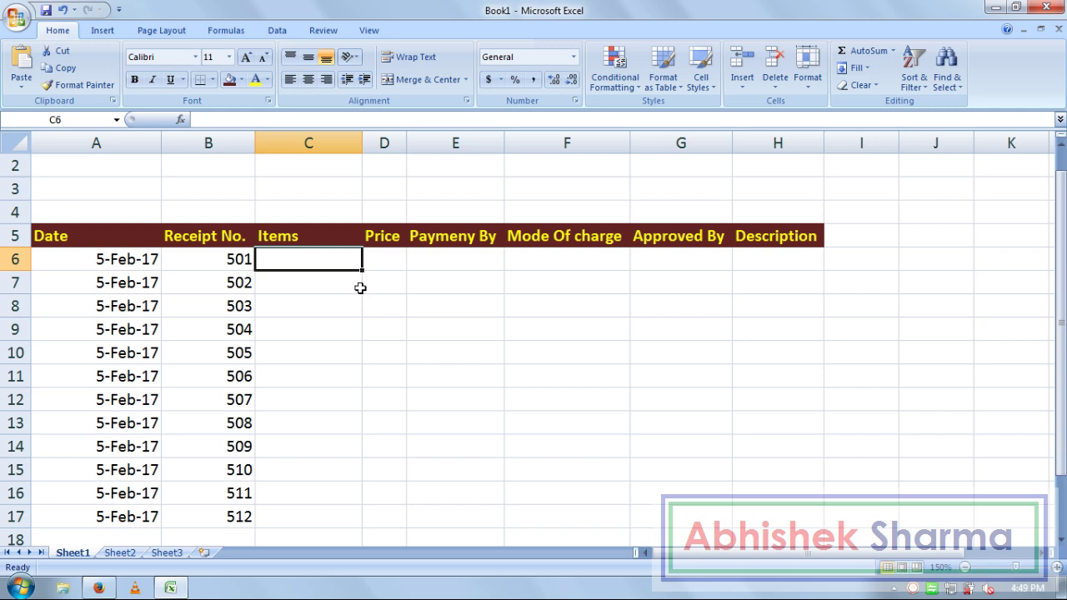
type("Hot tea")
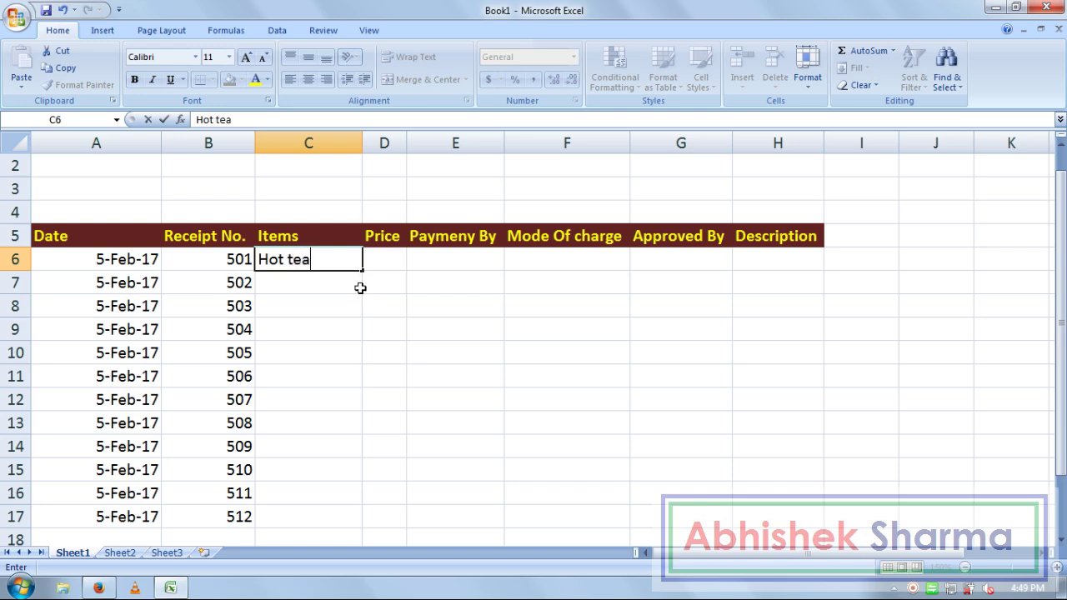
key("Return")
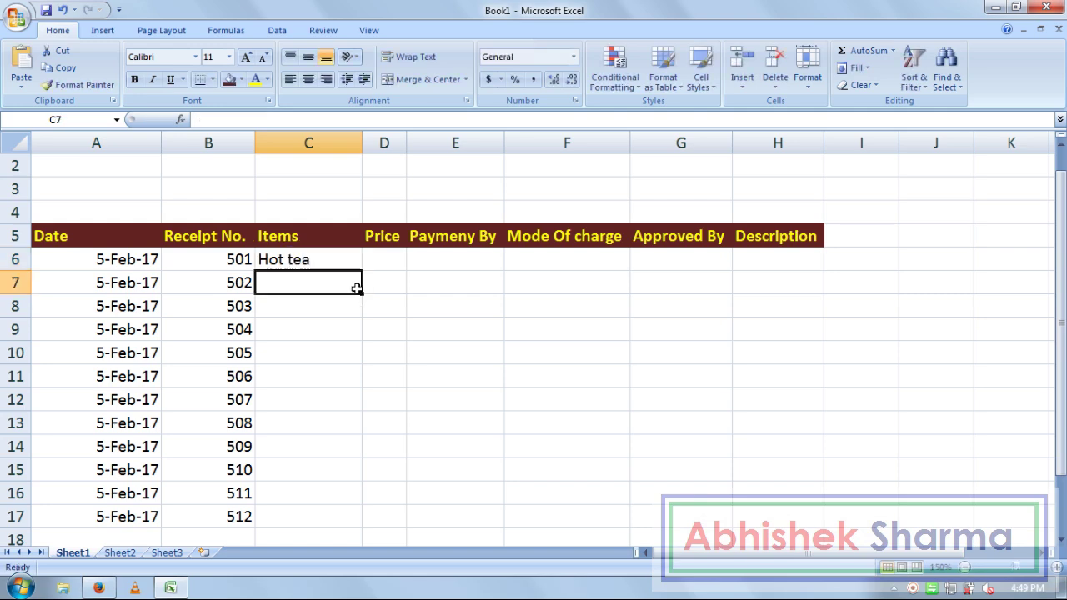
key("Up")
key("F2")
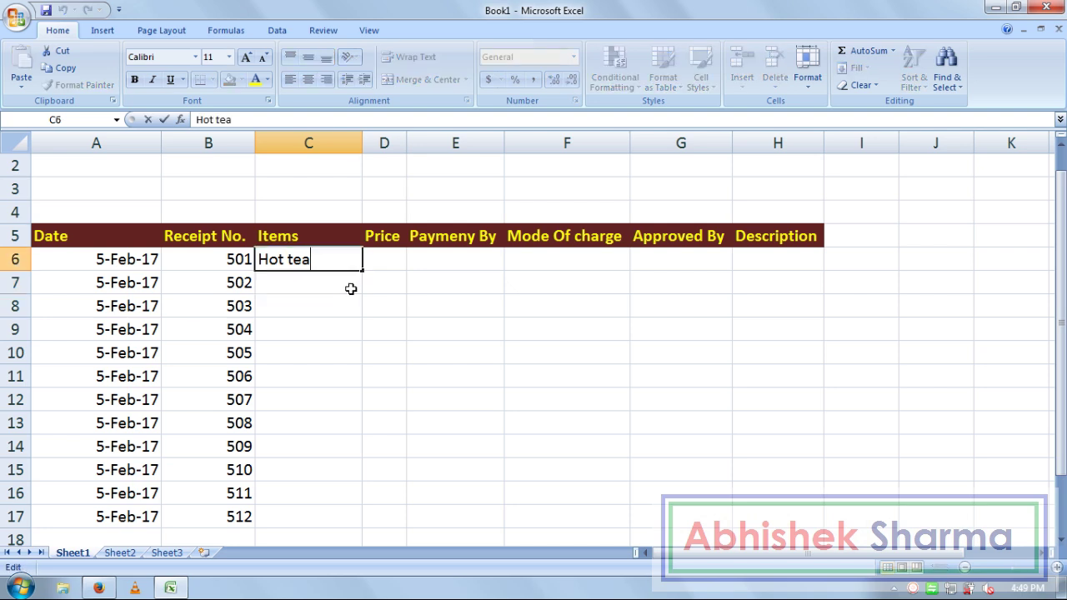
key("Left")
key("Left")
key("Left")
type("T")
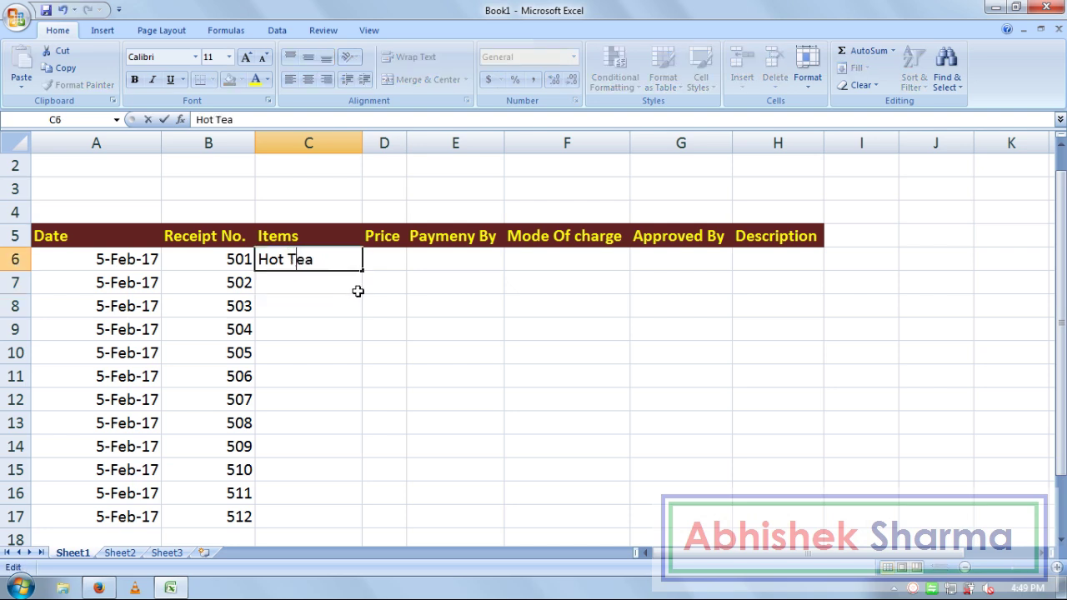
key("Return")
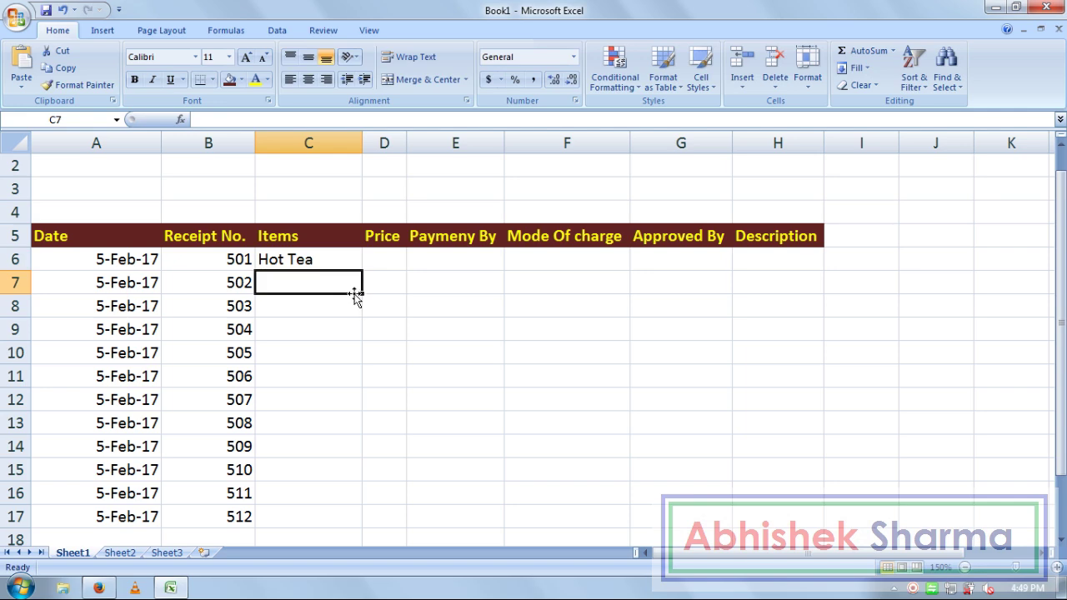
Add the items Cold Drinks in C7 and Coffee in C8.
type("Cold ")
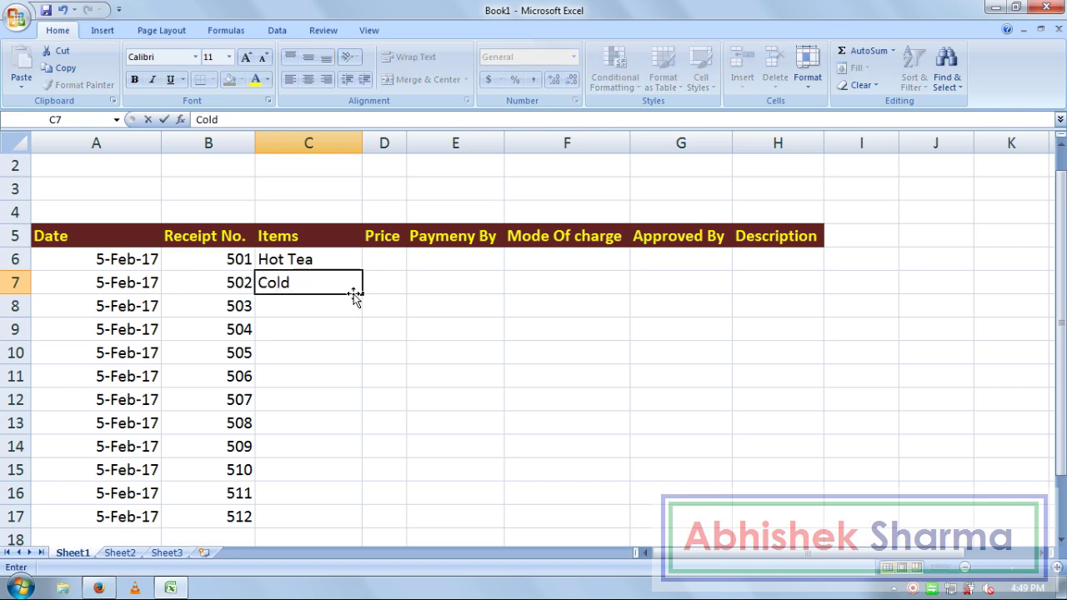
type("Drinks")
key("Return")
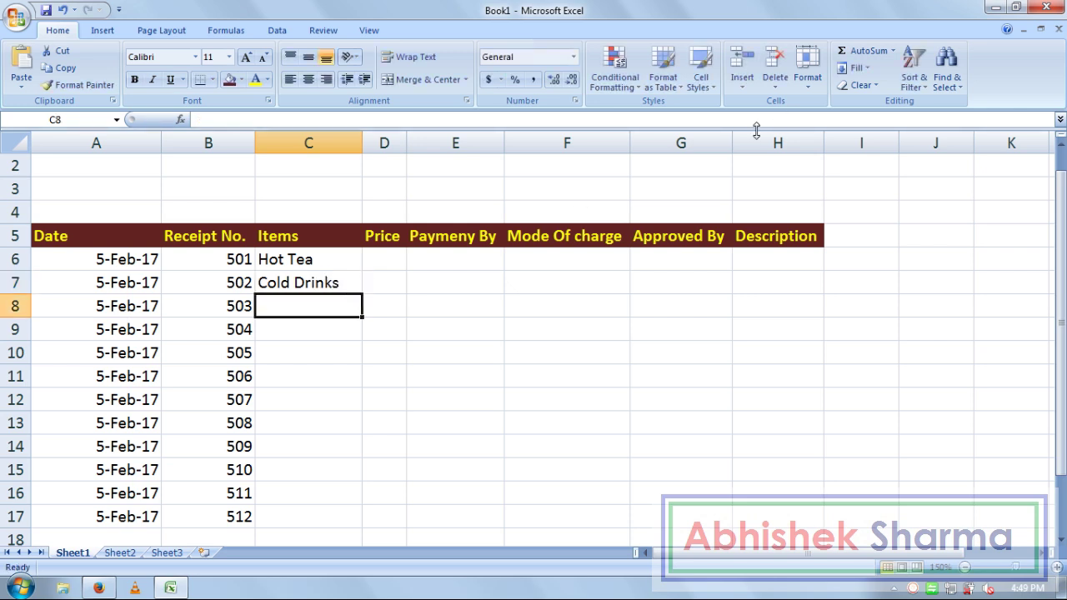
type("Coffee")
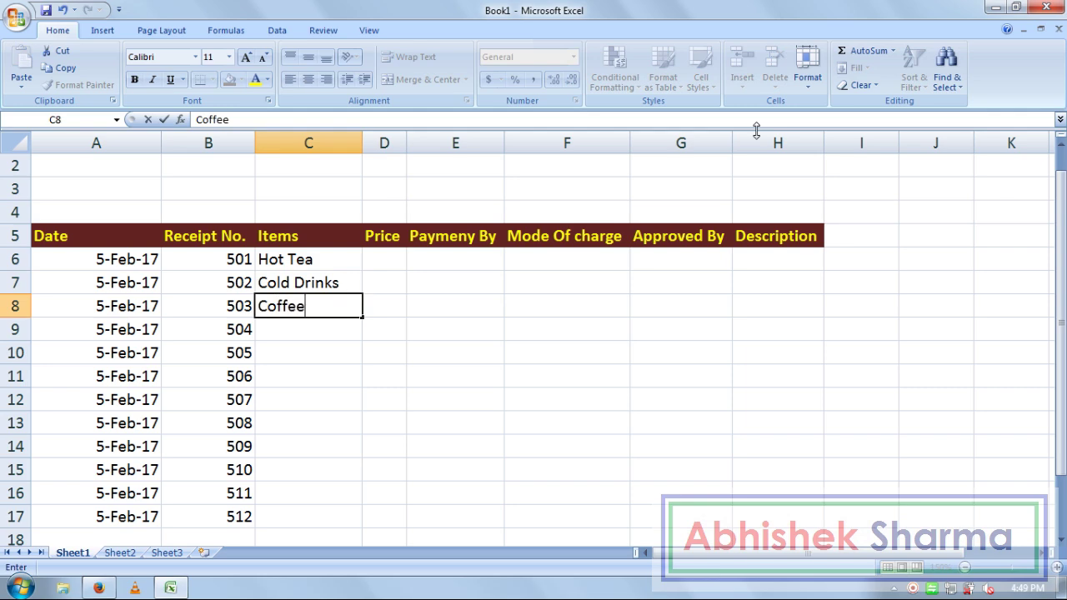
key("Return")
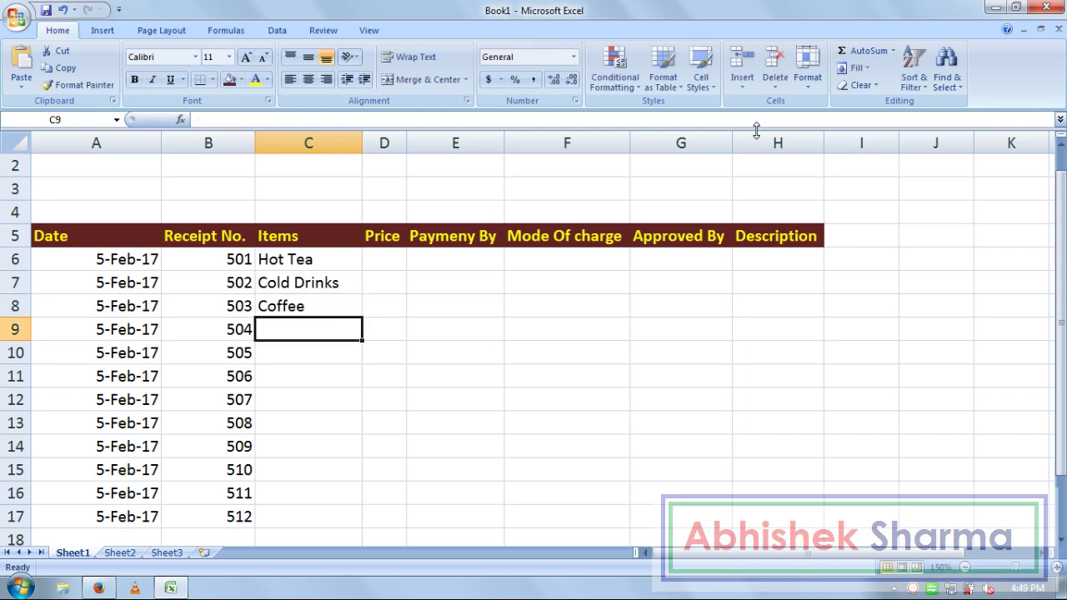
Add the items Soft Drinks in C9 and Ice Tea in C10.
type("D")
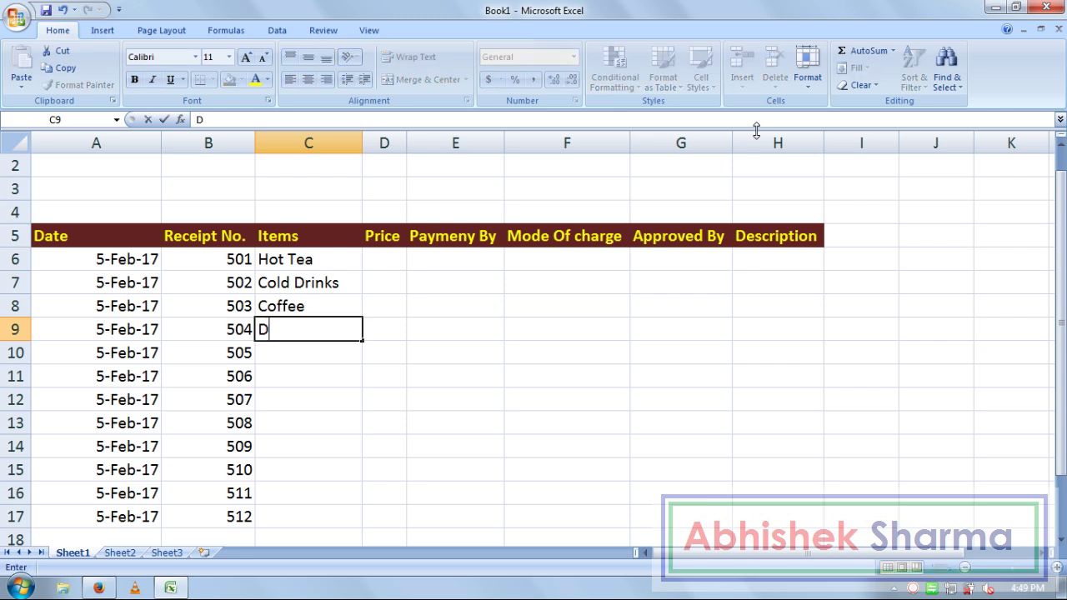
key("BackSpace")
type("Soft Drinks")
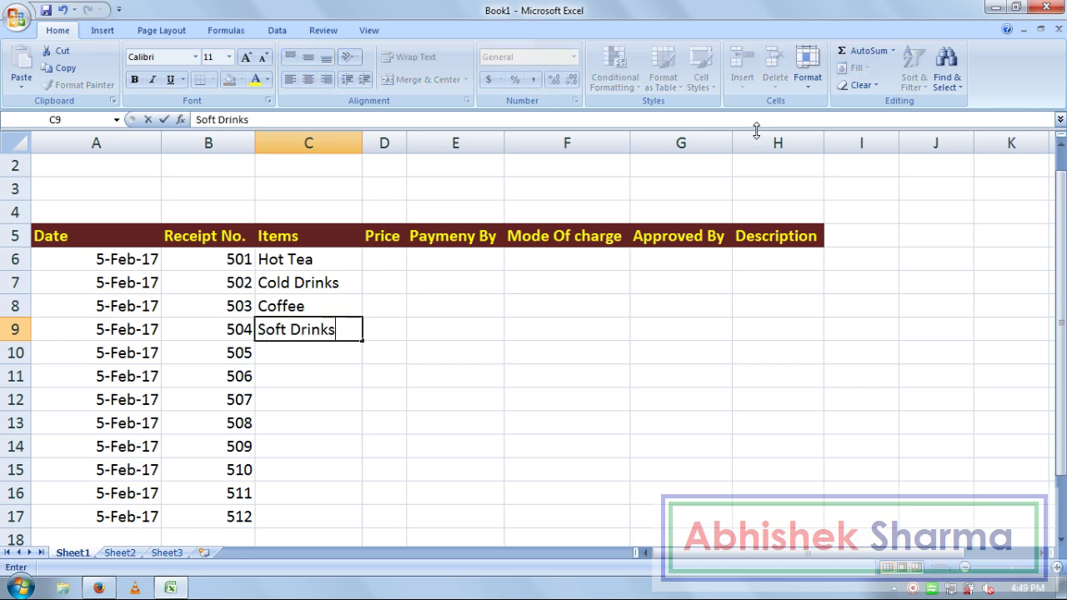
key("Return")
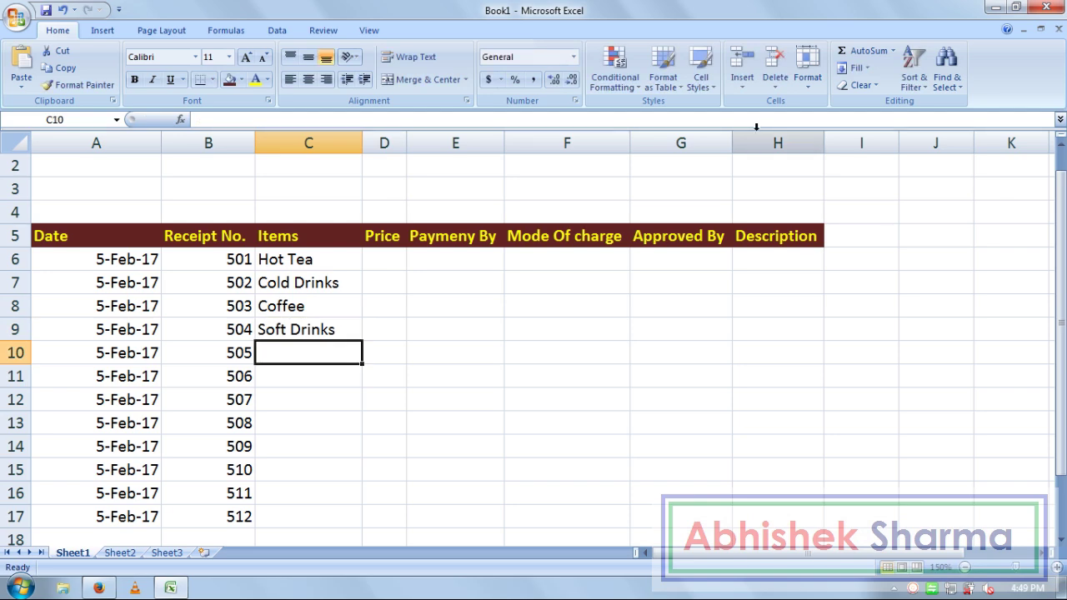
type("Ice Tea")
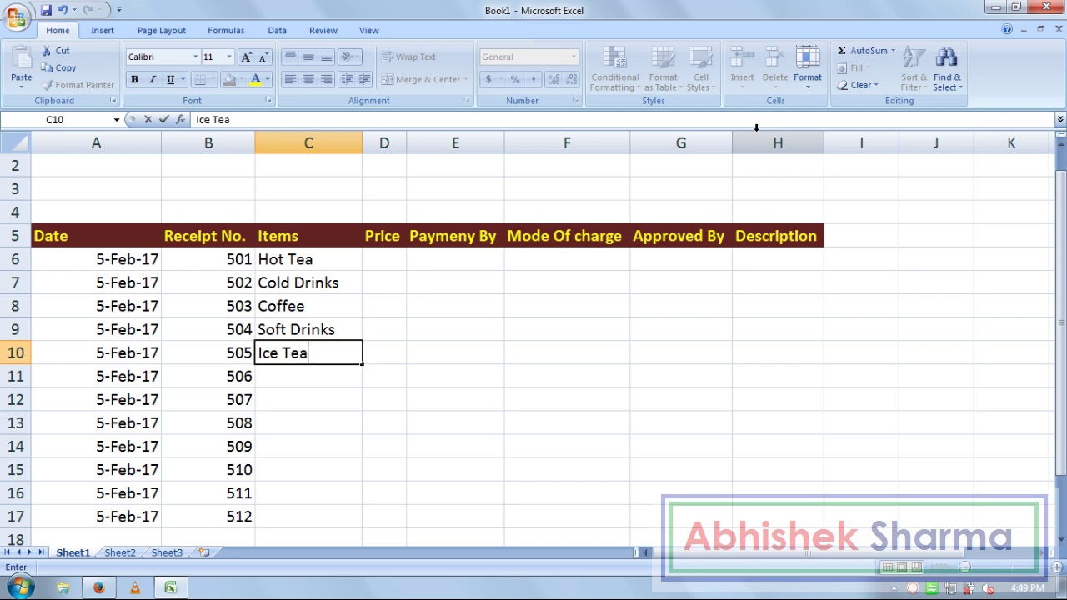
key("Return")
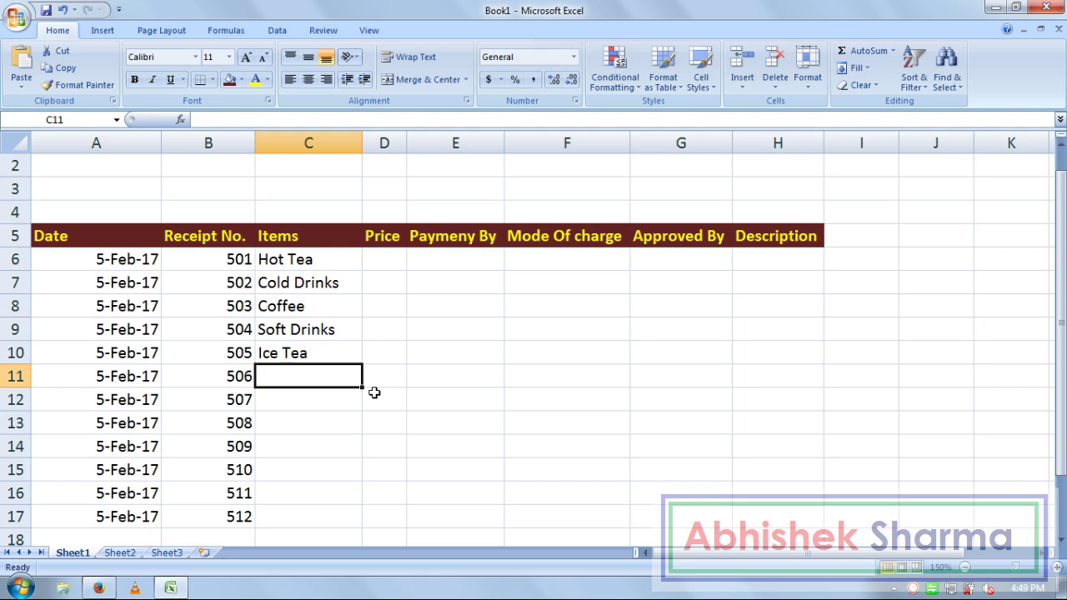
Add the items Burger in C11, Hot Tea in C12 and Coffee in C13.
type("Burger")
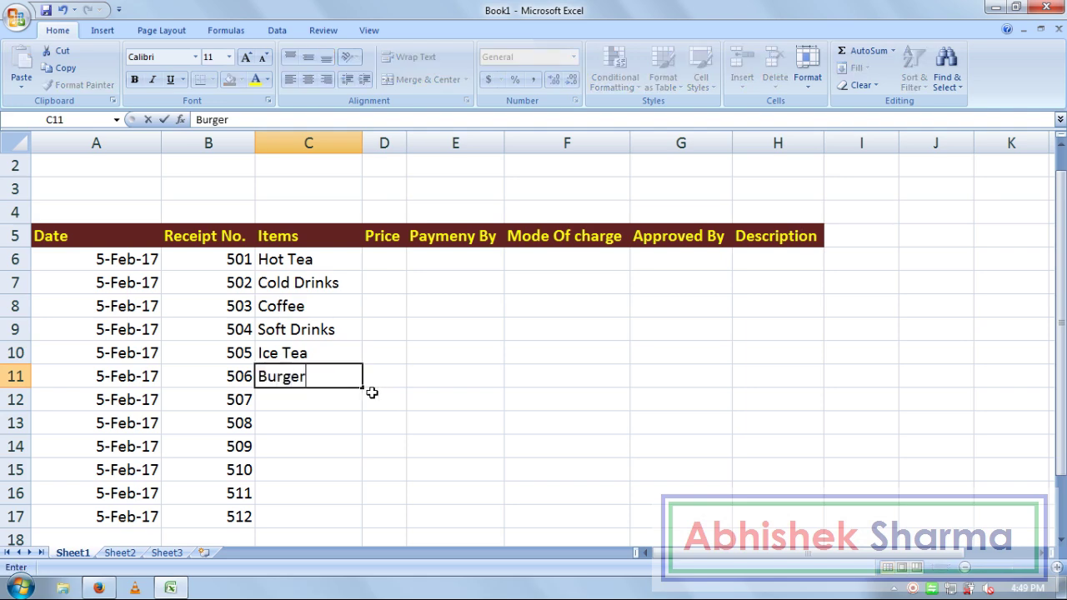
key("Return")
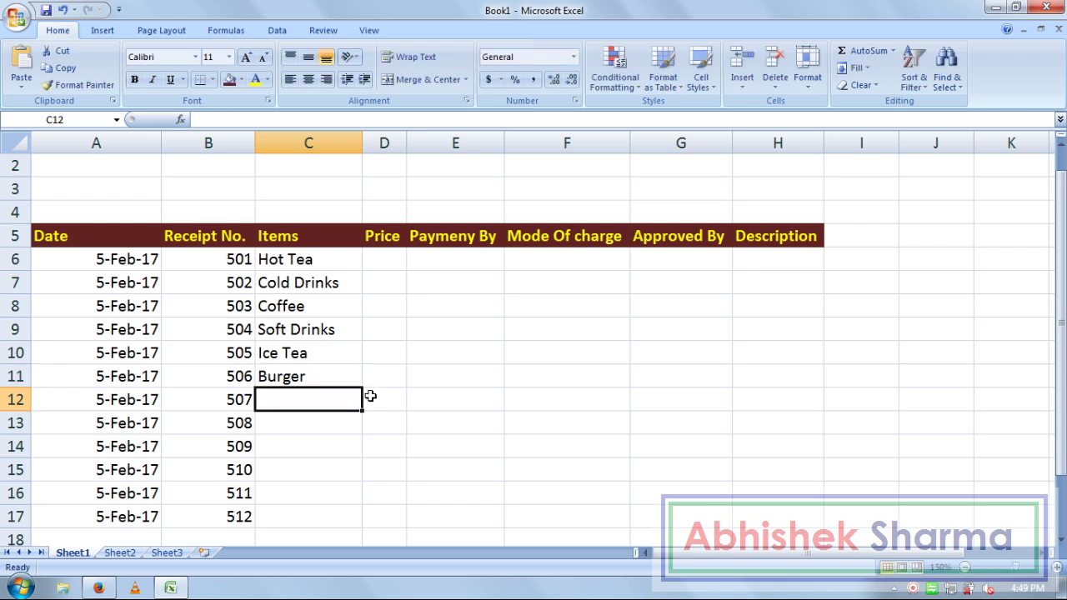
type("Ho")
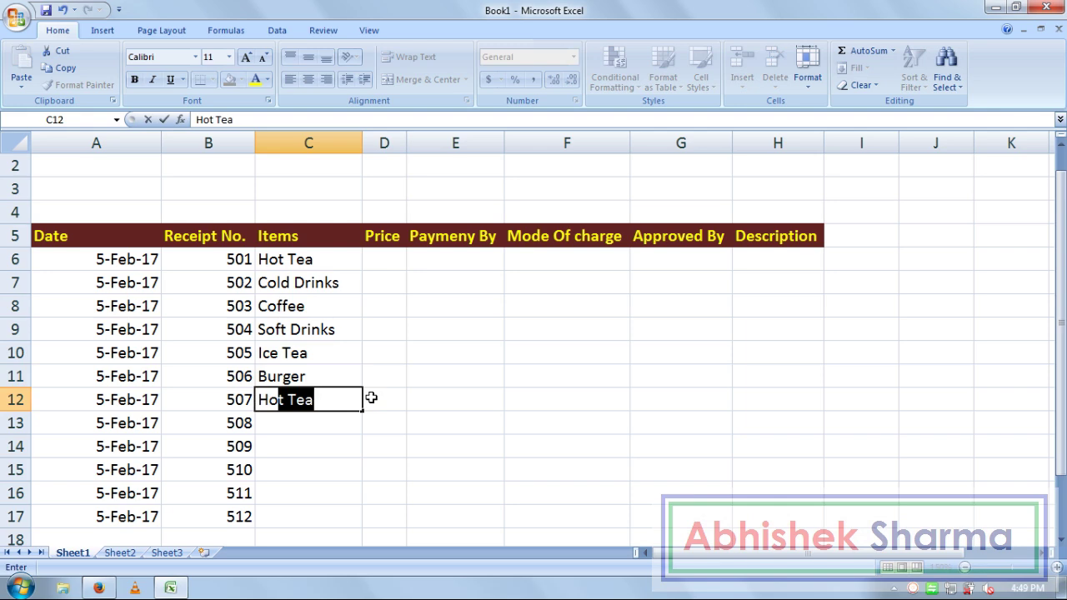
key("Return")
type("C")
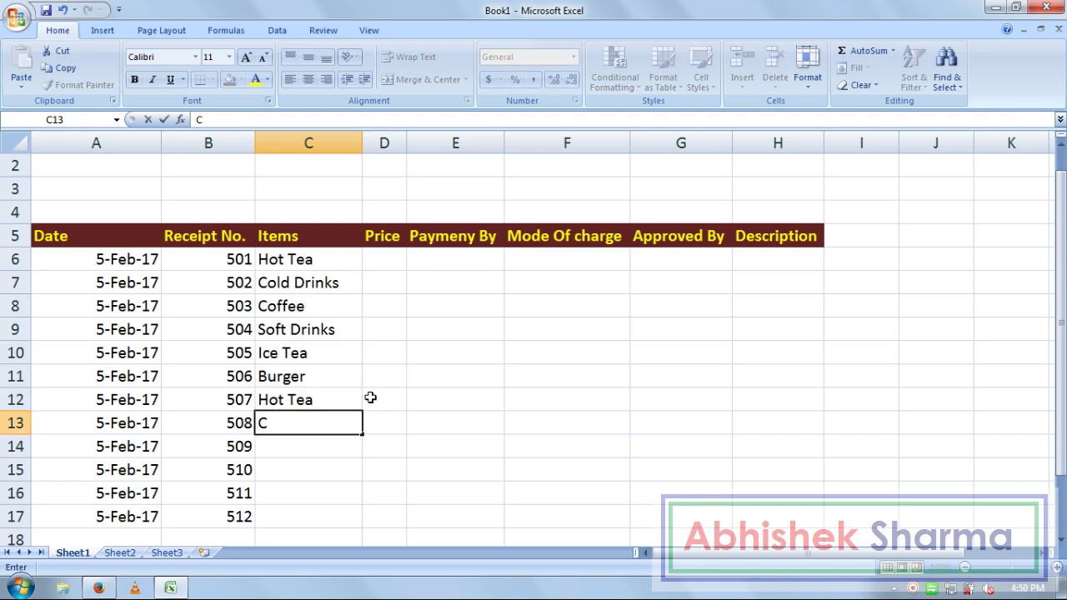
type("of")
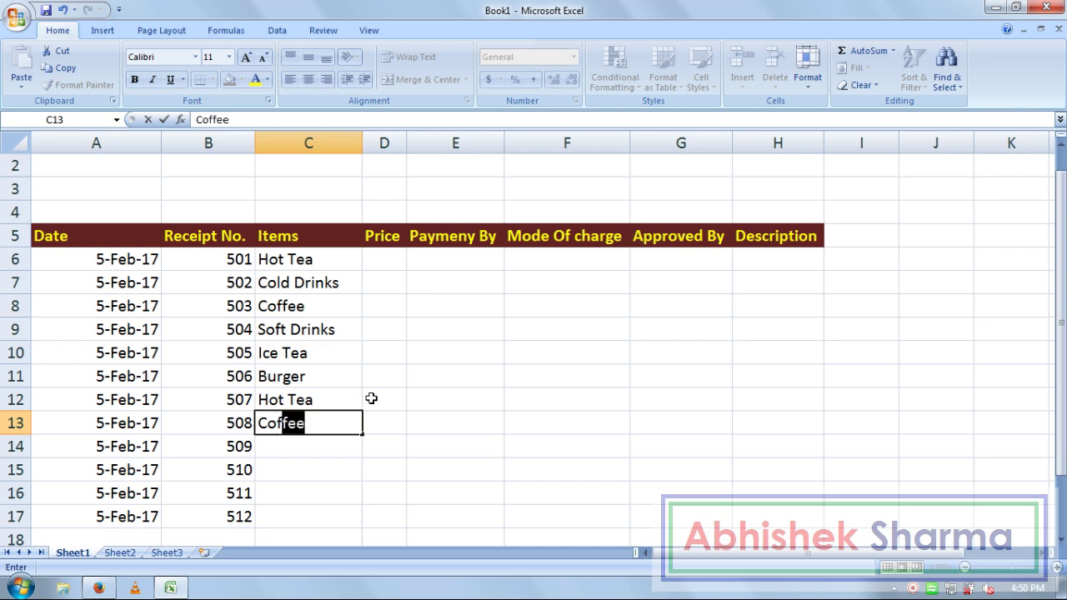
key("Return")
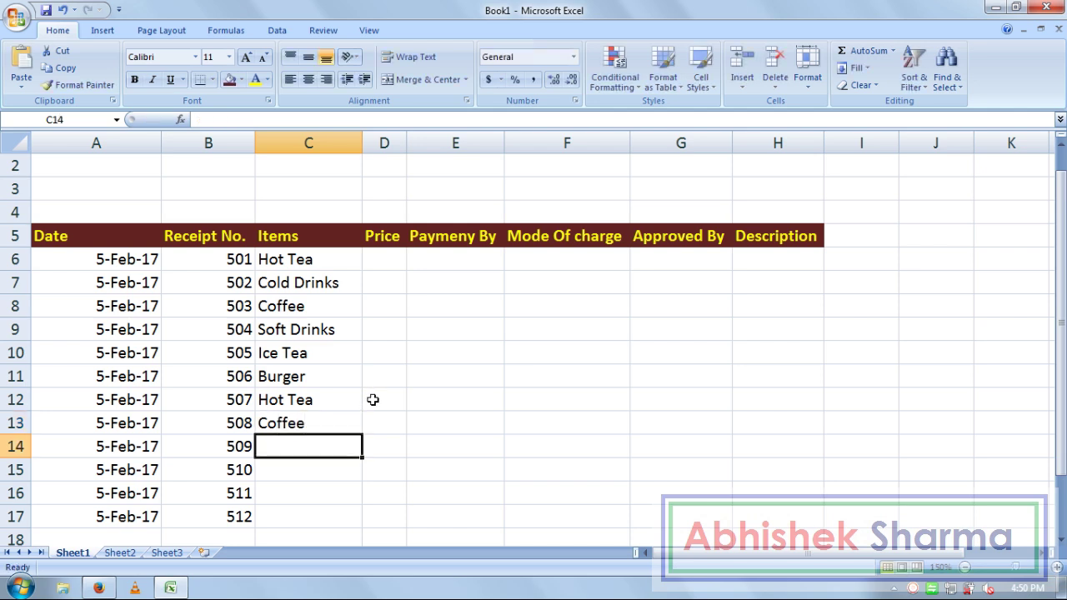
Complete the item list with Pizza in C14, Hot Tea in C15, Burger in C16 and Pizza in C17.
type("Pizza")
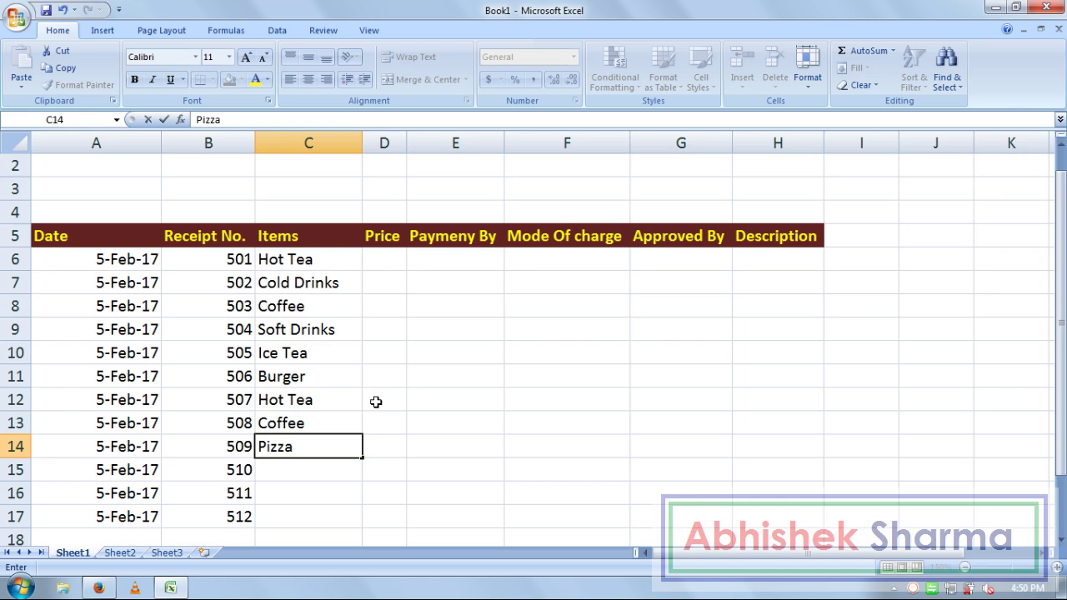
key("Return")
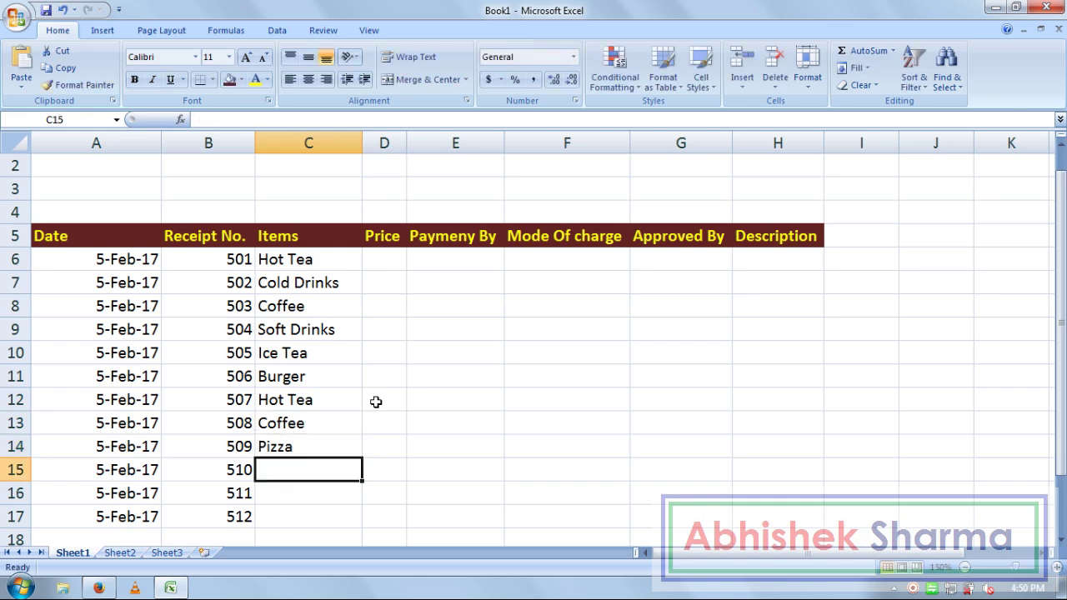
type("H")
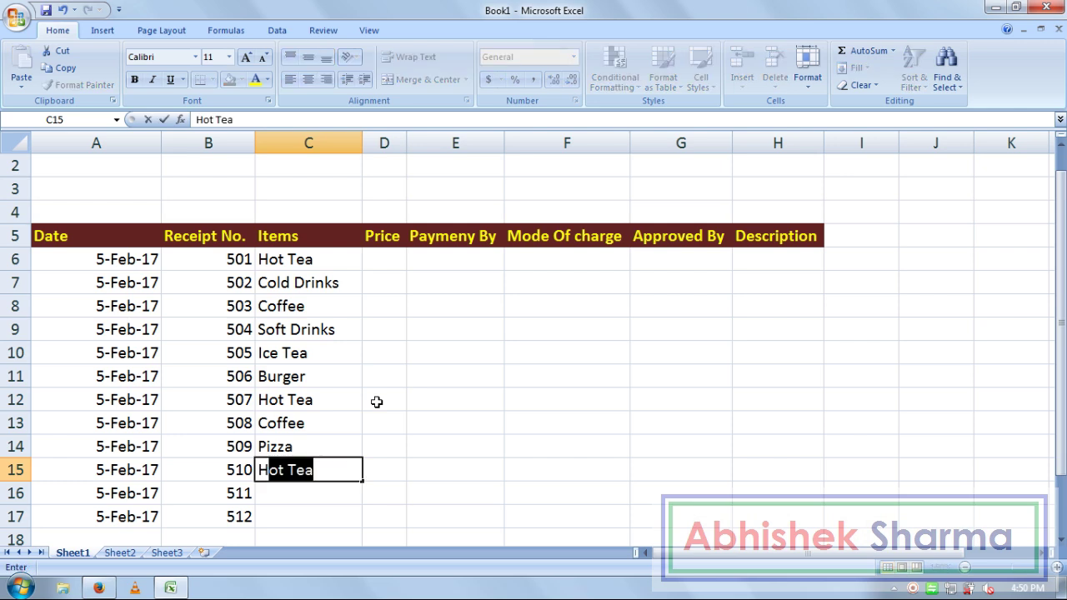
key("Return")
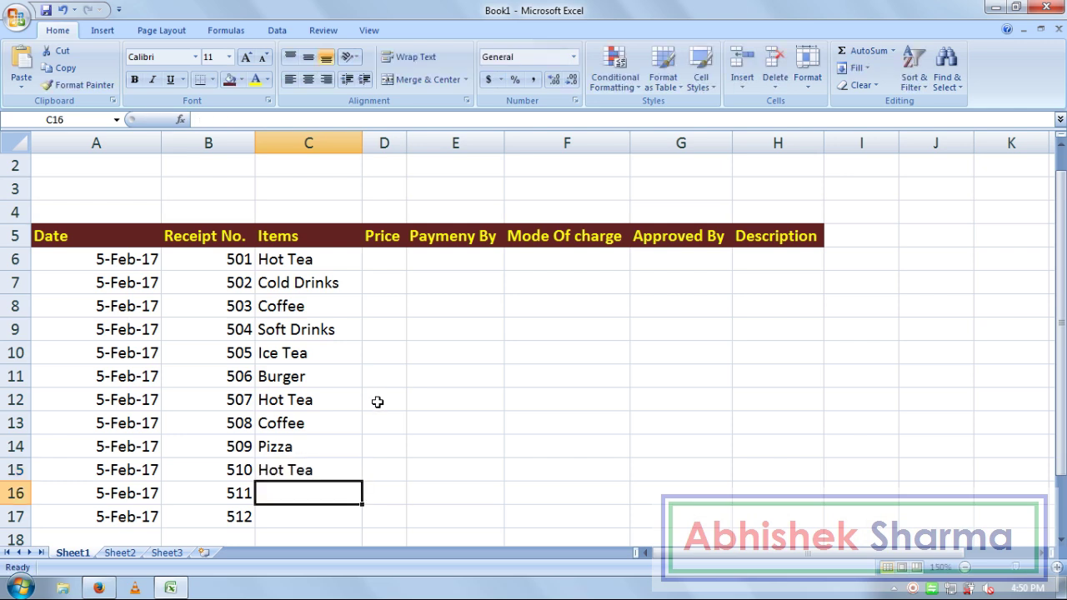
type("Bu")
key("Return")
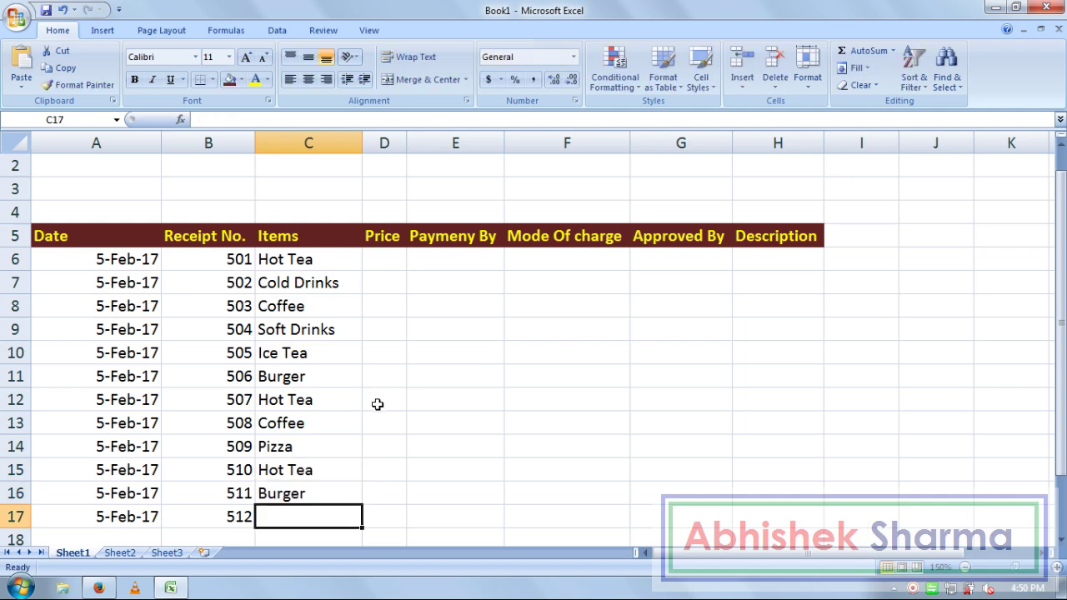
type("P")
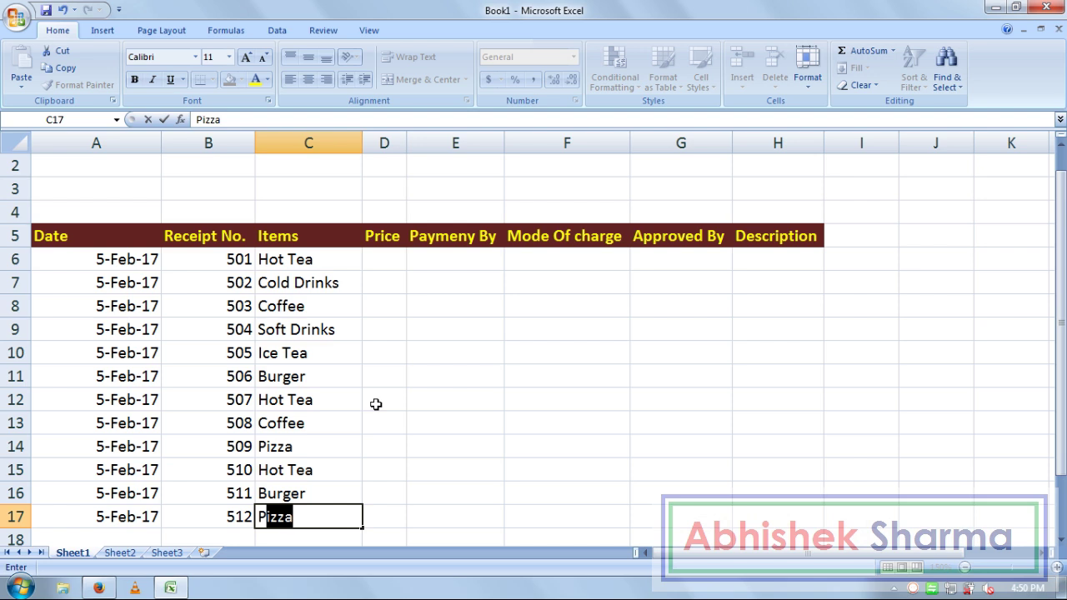
key("Tab")
Widen the Price column D to roughly twice its width.
key("Up")
key("Up")
key("Up")
key("Up")
key("Up")
key("Up")
key("Up")
key("Up")
key("Up")
key("Up")
key("Up")
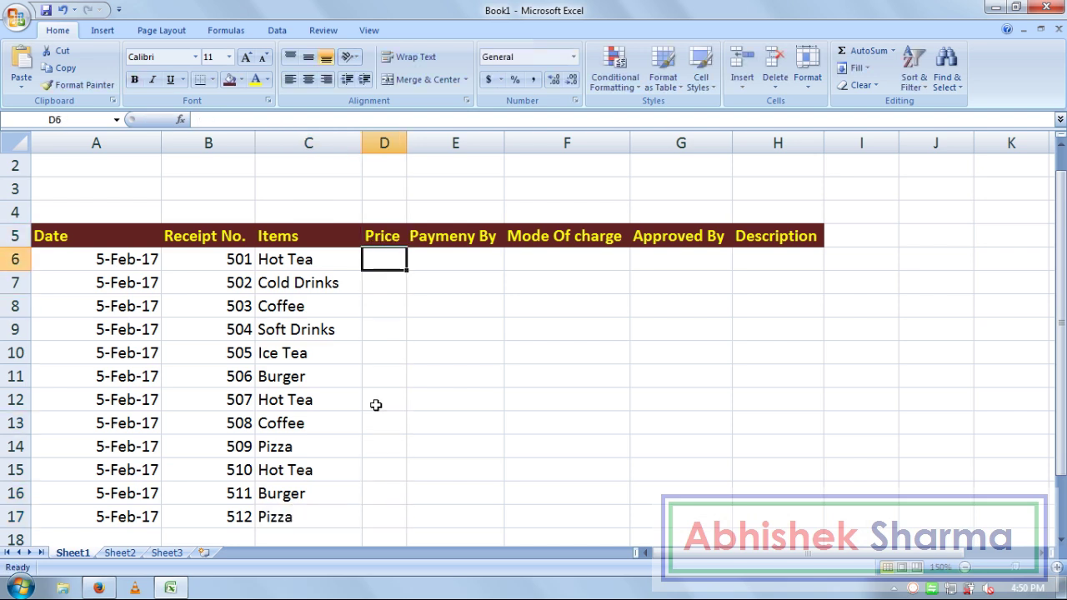
key("Down")
key("Left")
key("Left")
key("Left")
key("Right")
key("Up")
key("Right")
key("Right")
left_click_drag(407, 148, 456, 152)
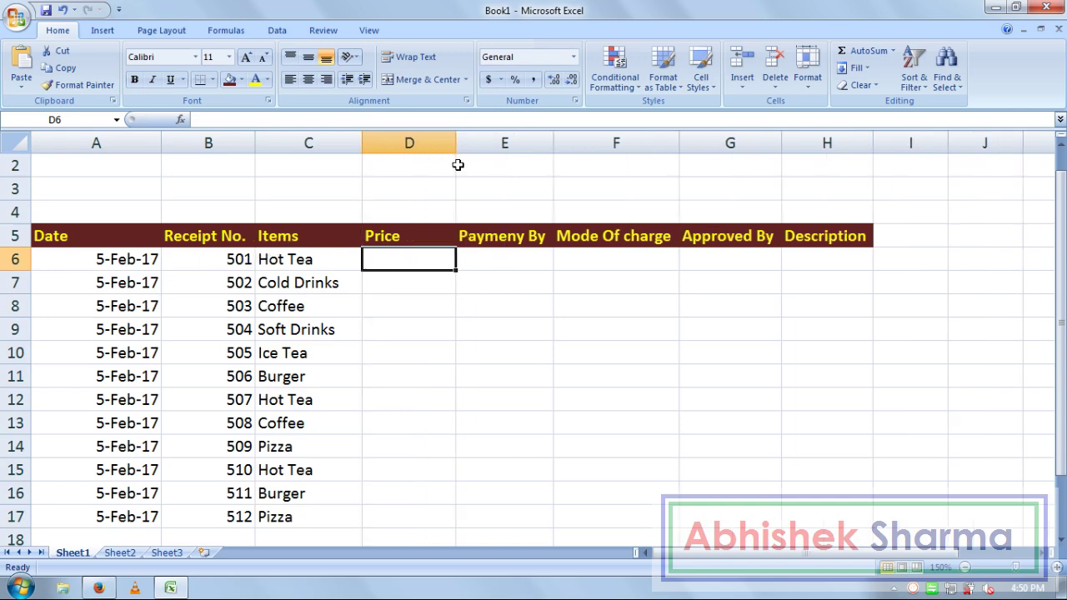
Enter 25.00 in D6 as the price of the first Hot Tea.
left_click(442, 286)
left_click(441, 264)
type("25.00")
key("Return")
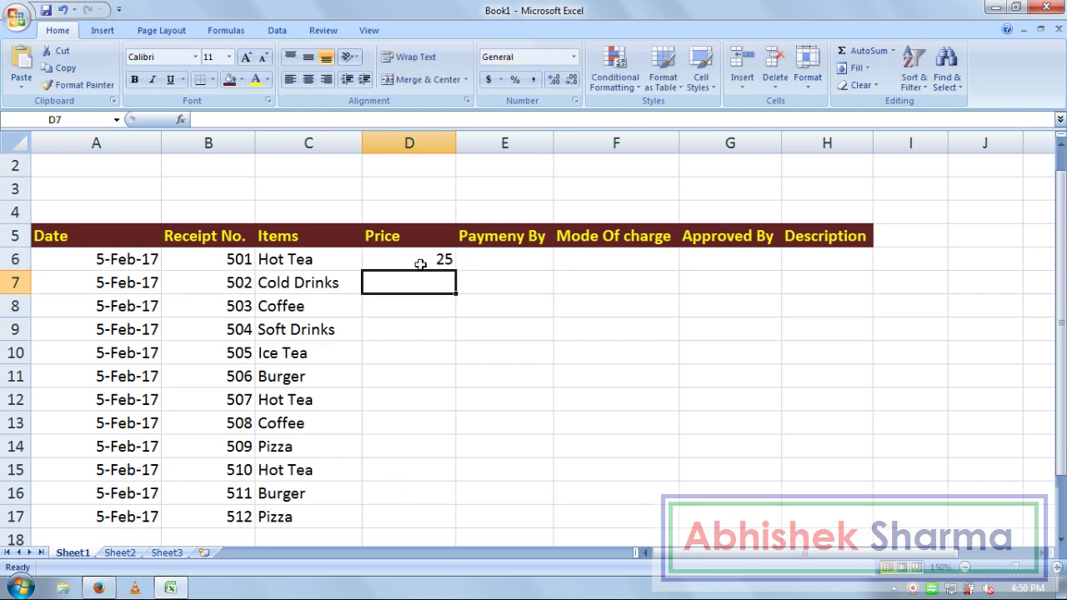
Apply the comma number style with two decimals to the price cells D6:D17.
left_click(421, 264)
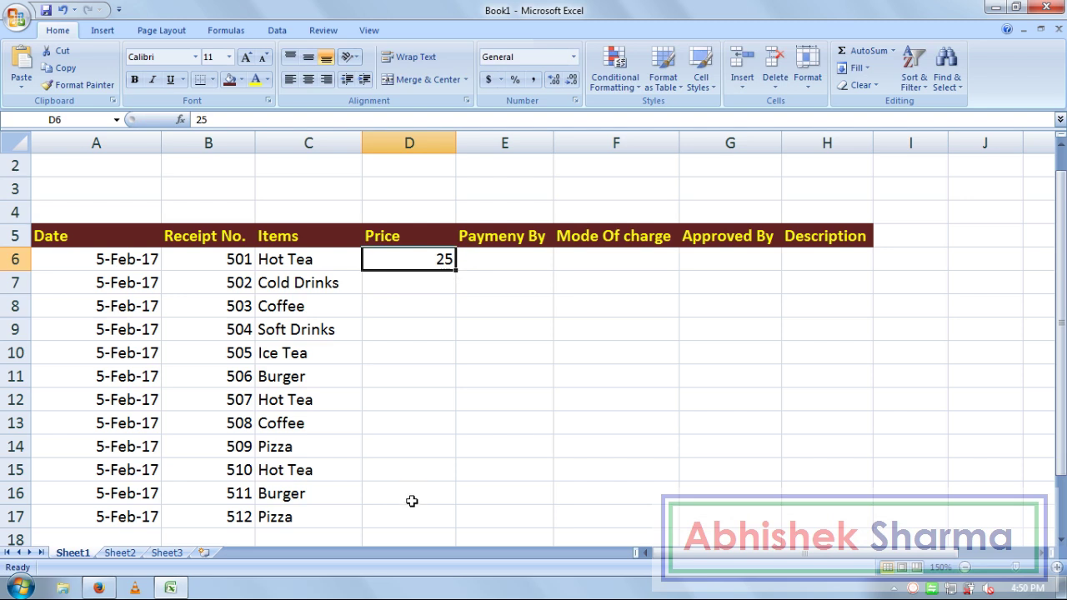
left_click_drag(410, 514, 425, 262)
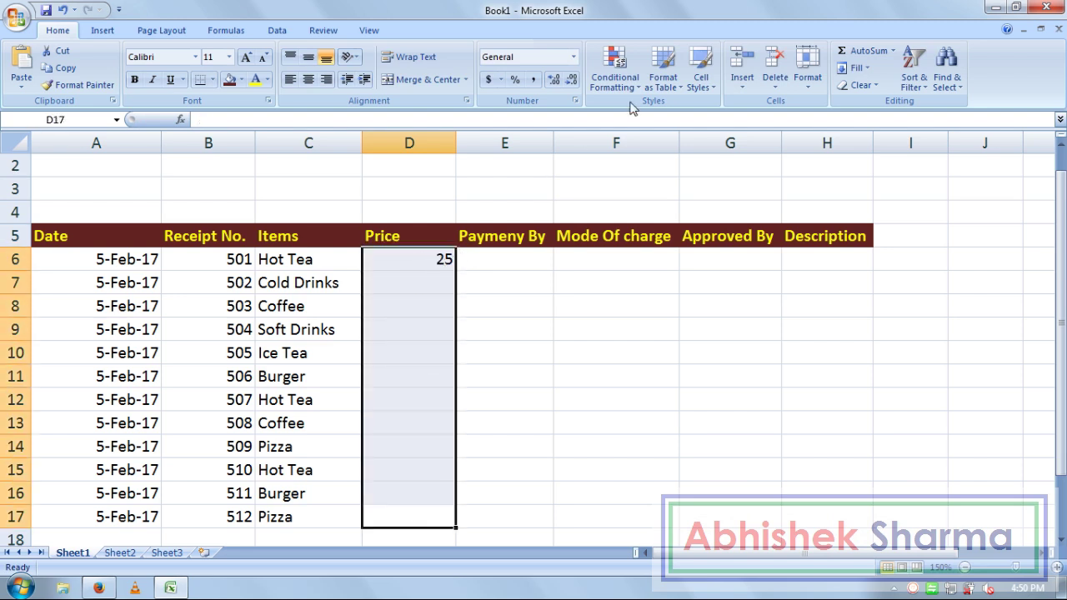
left_click(534, 79)
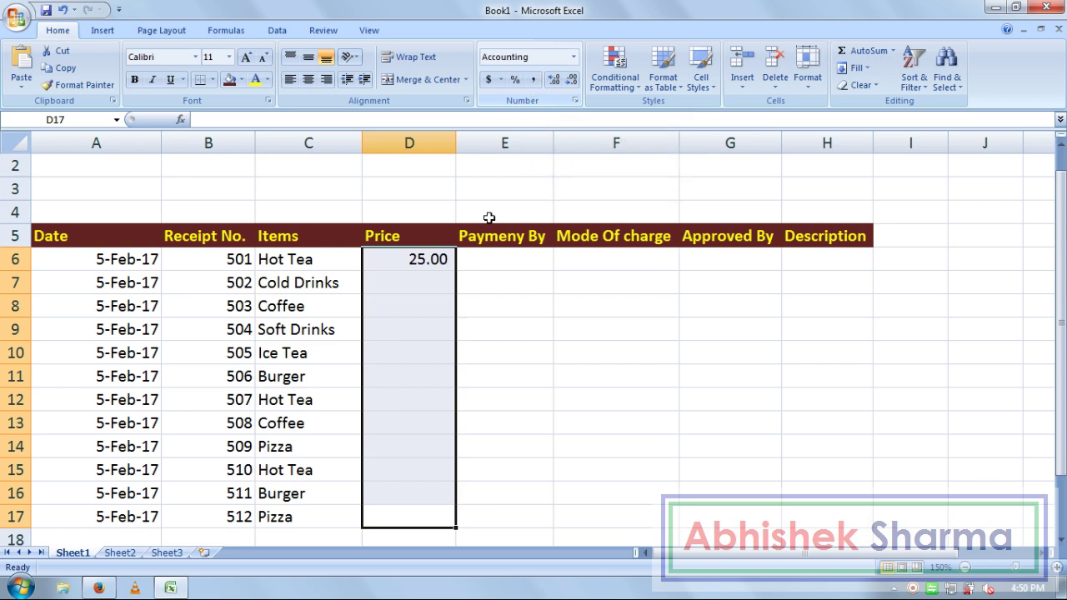
Enter the prices 85 for Cold Drinks in D7 and 45 for Coffee in D8.
left_click(426, 280)
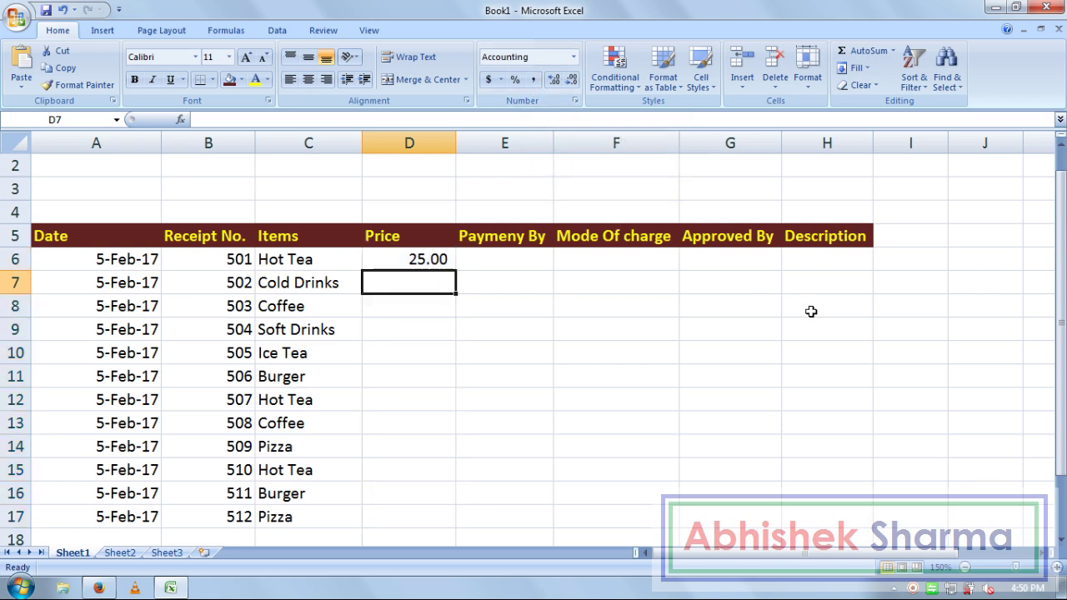
type("85")
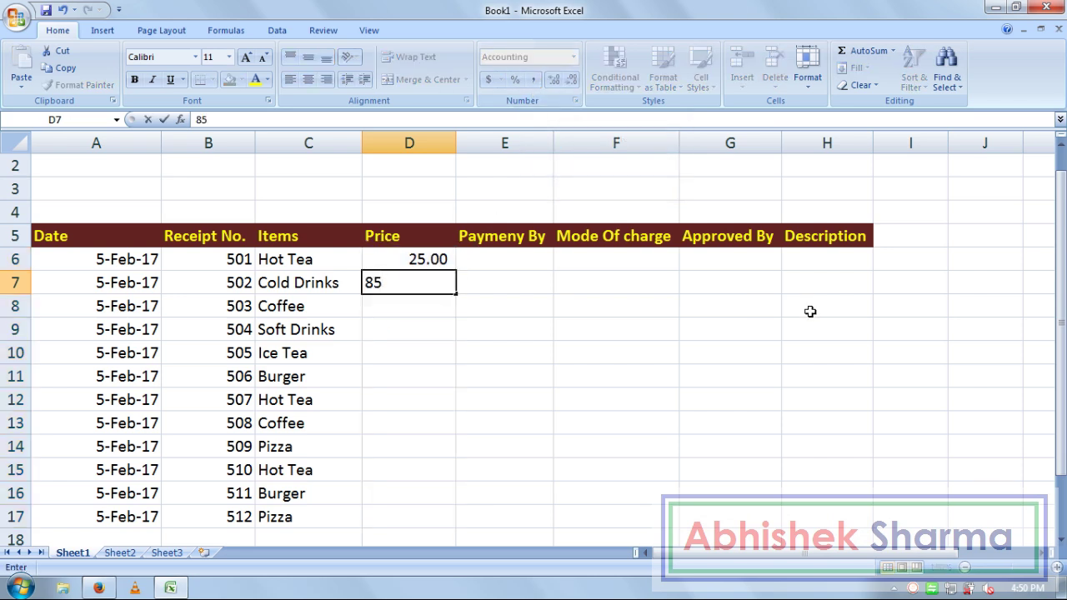
key("Return")
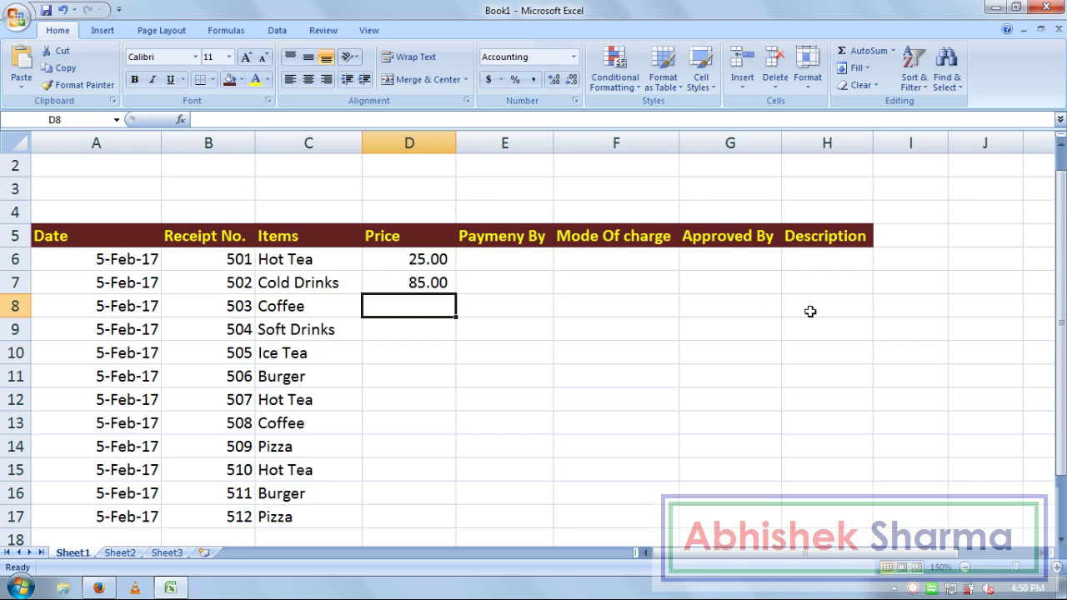
type("45")
key("Return")
type("3")
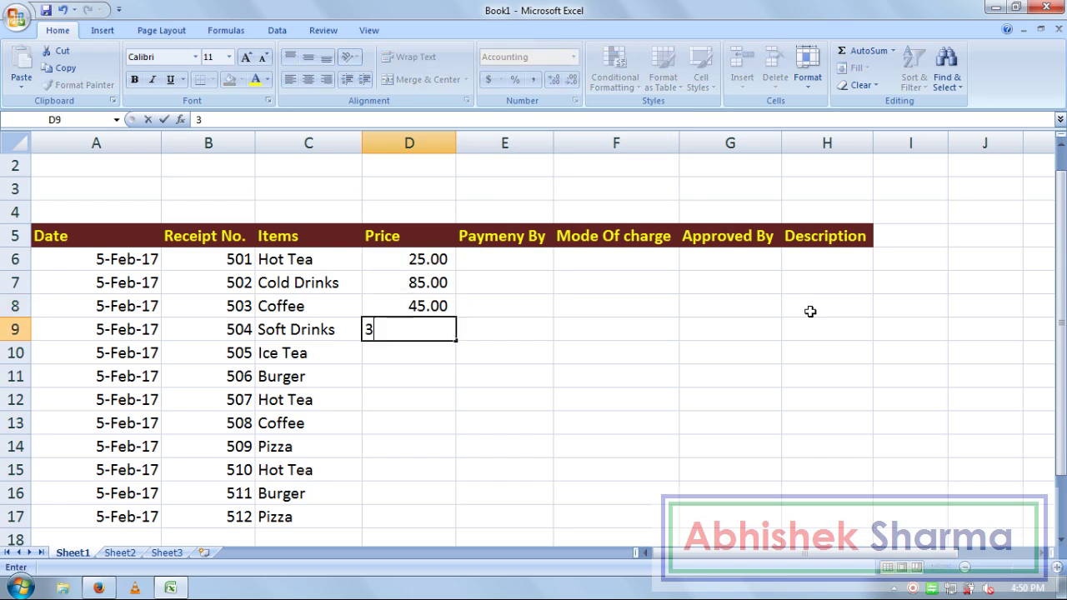
type(",575")
key("Return")
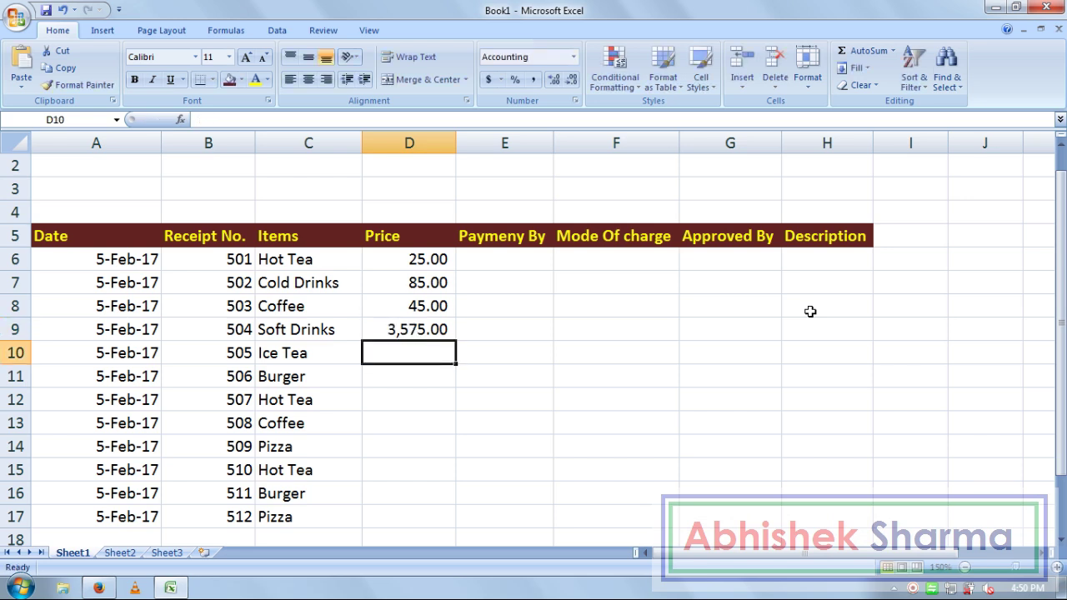
key("Up")
Enter the prices 35 for Soft Drinks in D9, 75 for Ice Tea in D10 and 80 for Burger in D11.
type("35")
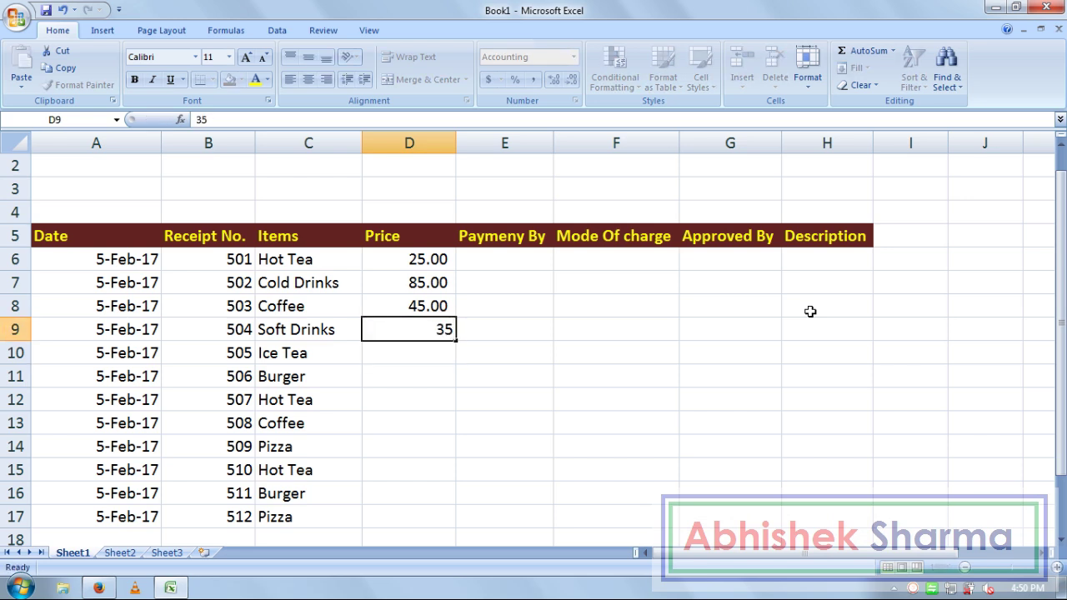
key("Return")
type("75")
key("Return")
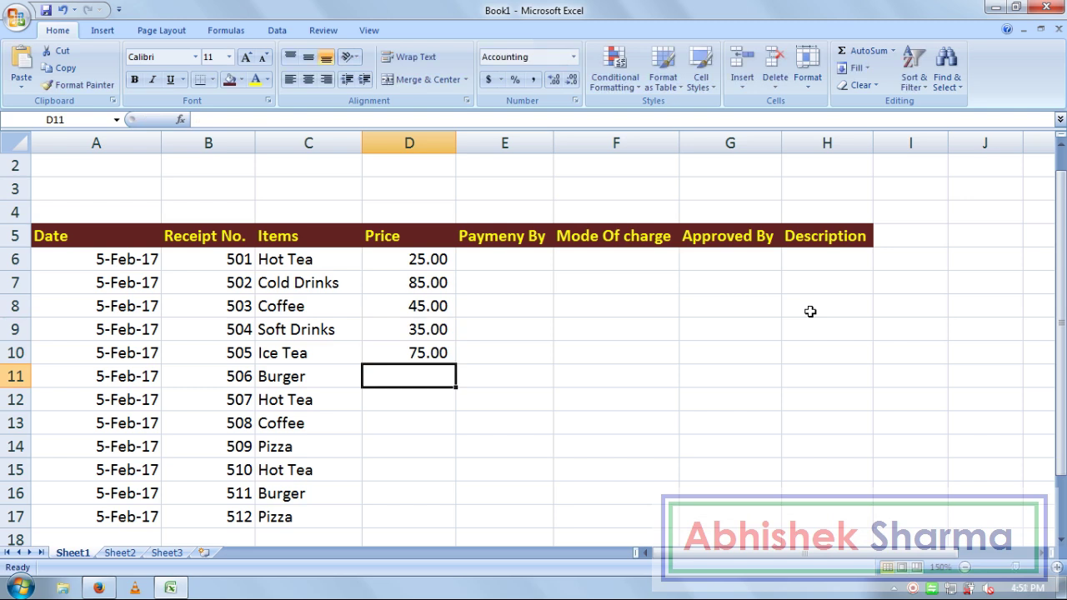
type("80")
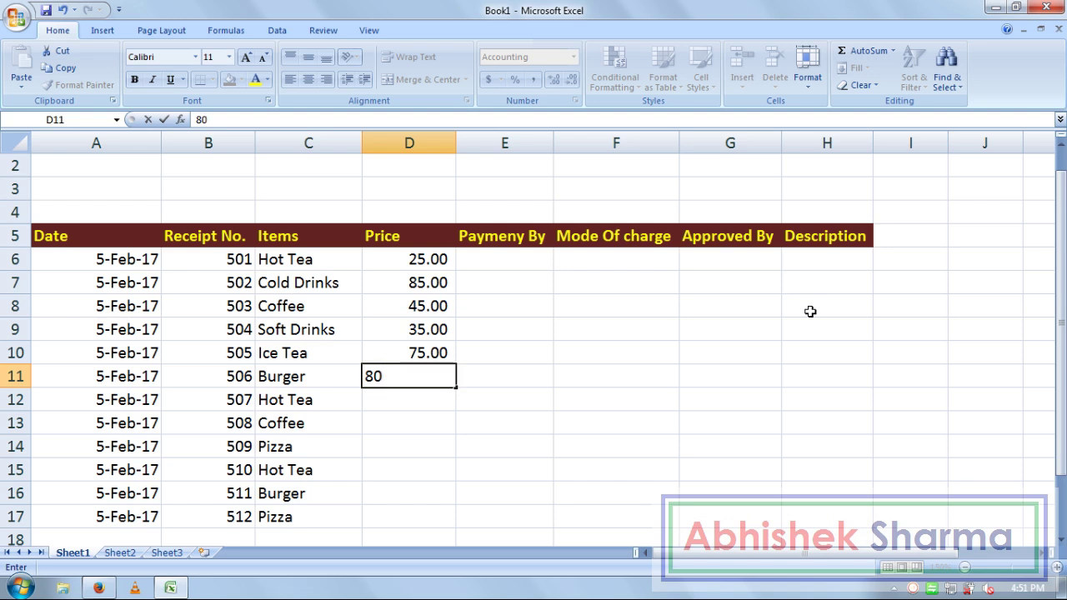
key("Return")
Enter the prices 25 for Hot Tea in D12, 45 for Coffee in D13 and 150 for Pizza in D14.
type("25")
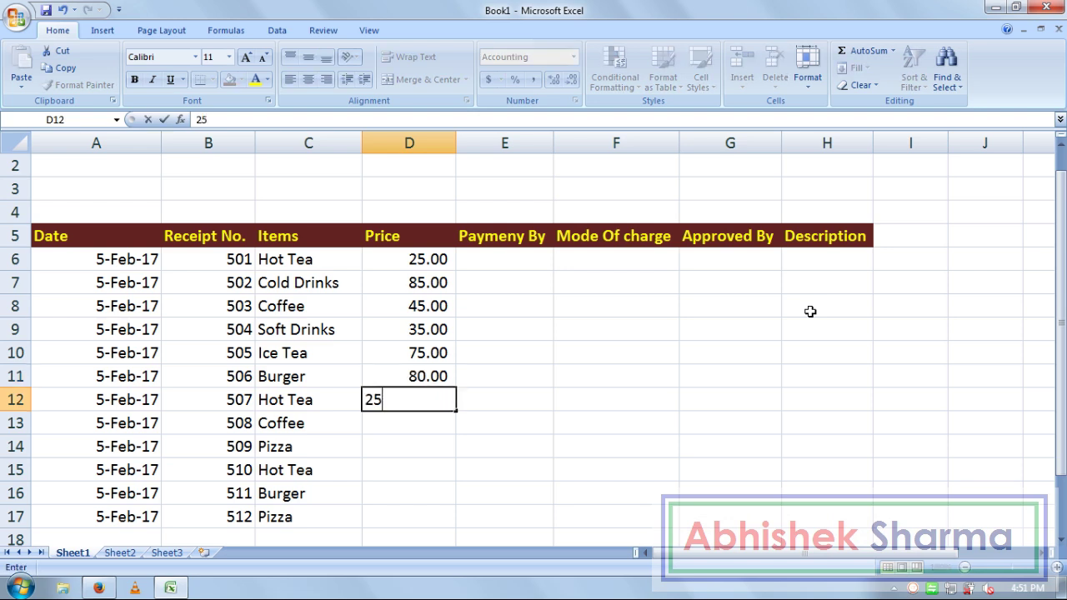
key("Return")
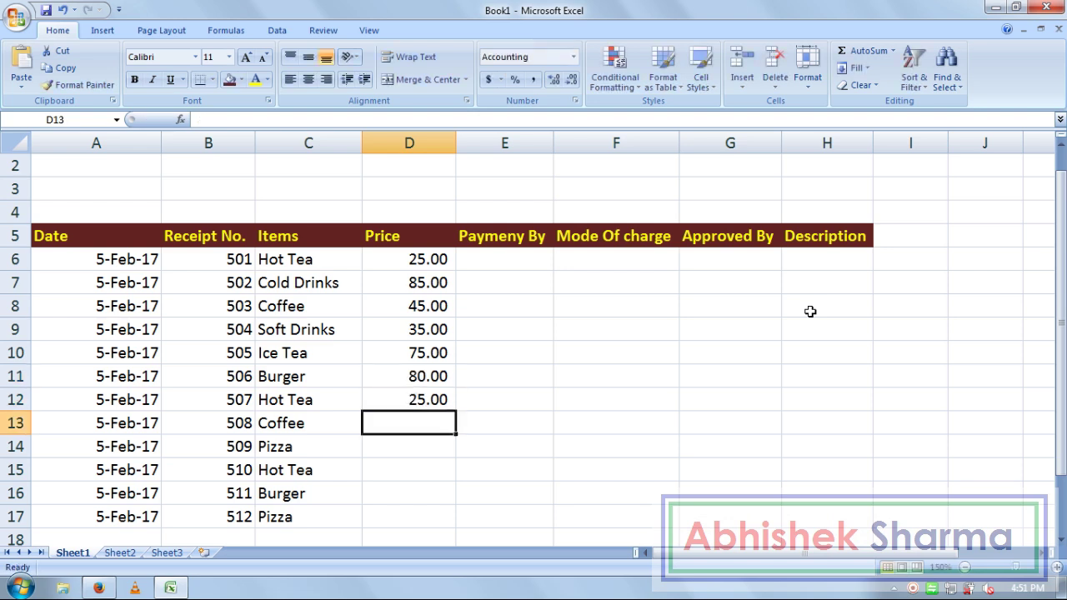
type("45")
key("Return")
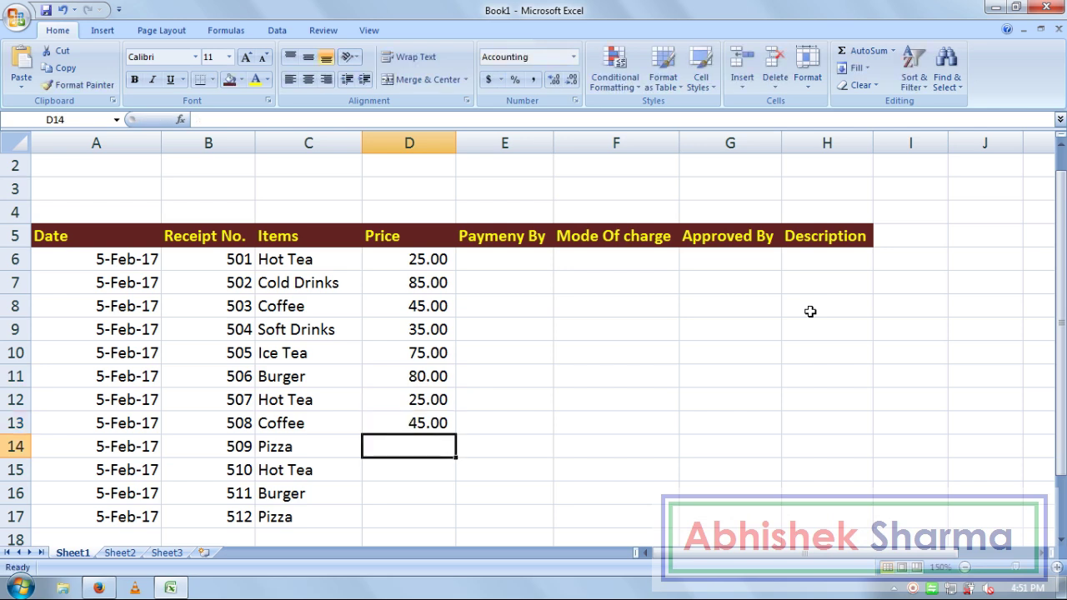
type("150")
key("Return")
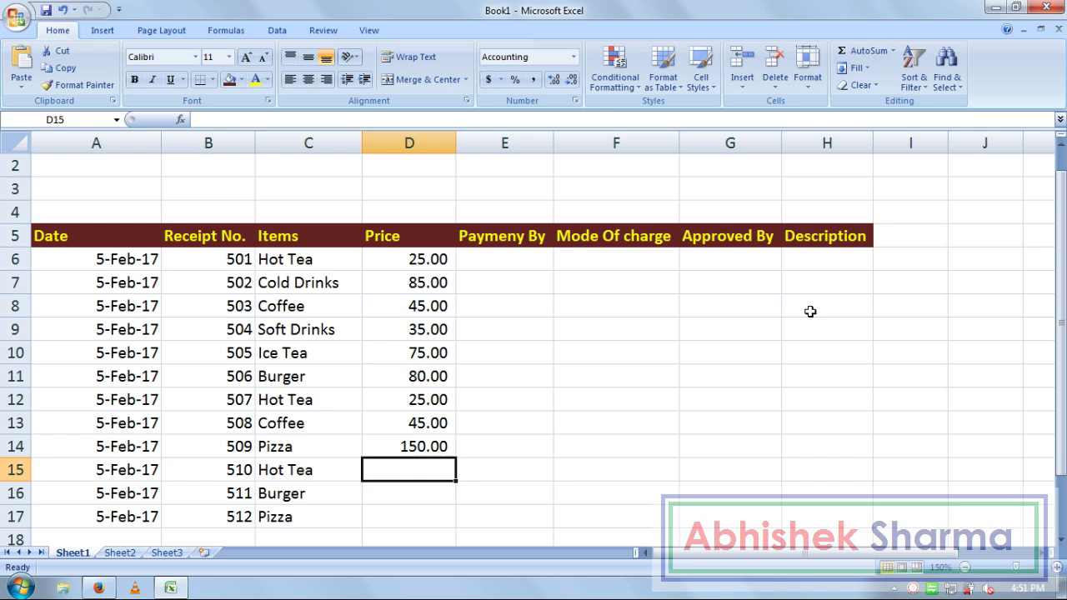
Enter the remaining prices: 25 for Hot Tea in D15, 80 for Burger in D16 and 150 for Pizza in D17.
type("25")
key("Return")
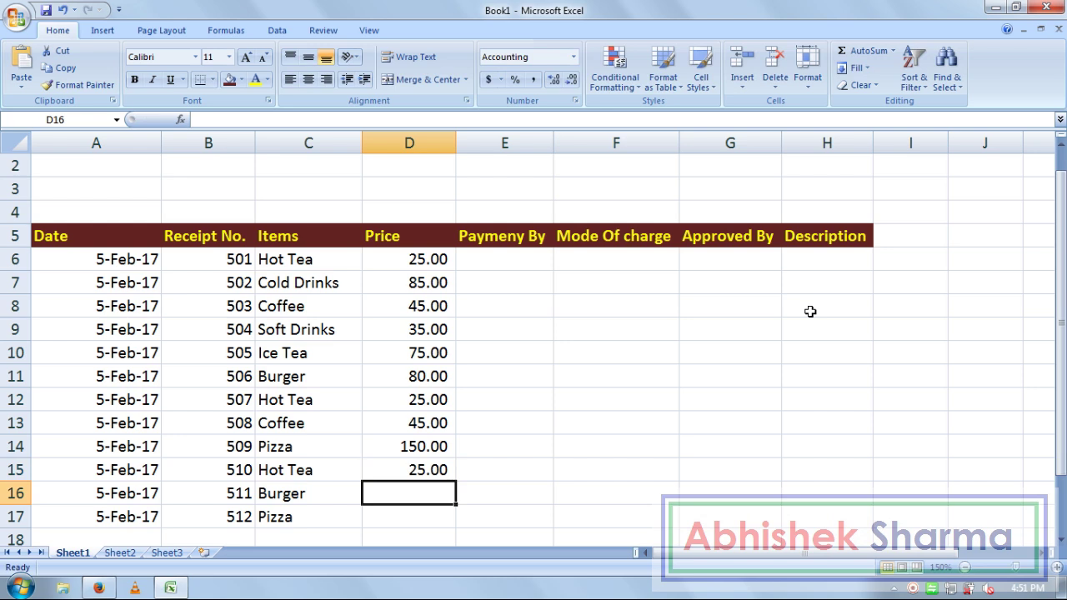
type("80")
key("Return")
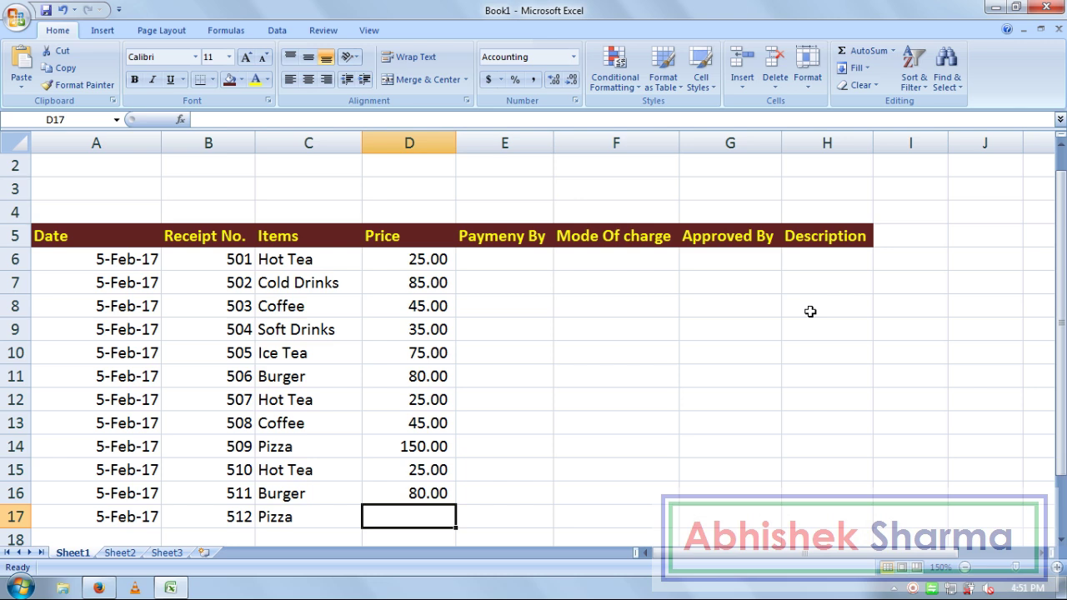
type("150")
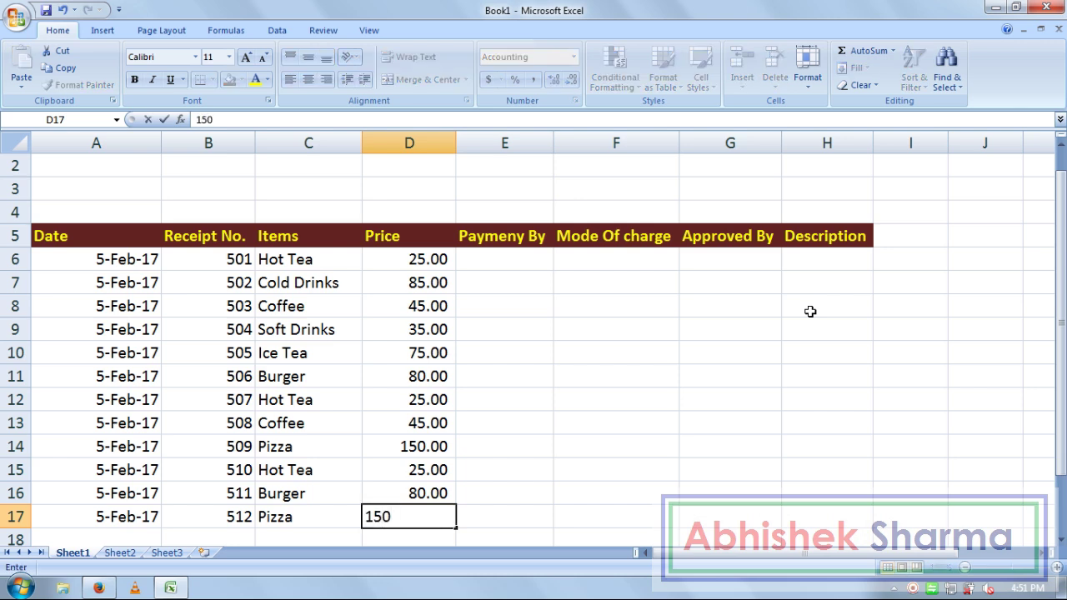
key("Tab")
Enter Cash Pay as the payment method for receipt 501 in E6.
key("Up")
key("Up")
key("Up")
key("Up")
key("Up")
key("Up")
key("Up")
key("Up")
key("Up")
key("Up")
key("Up")
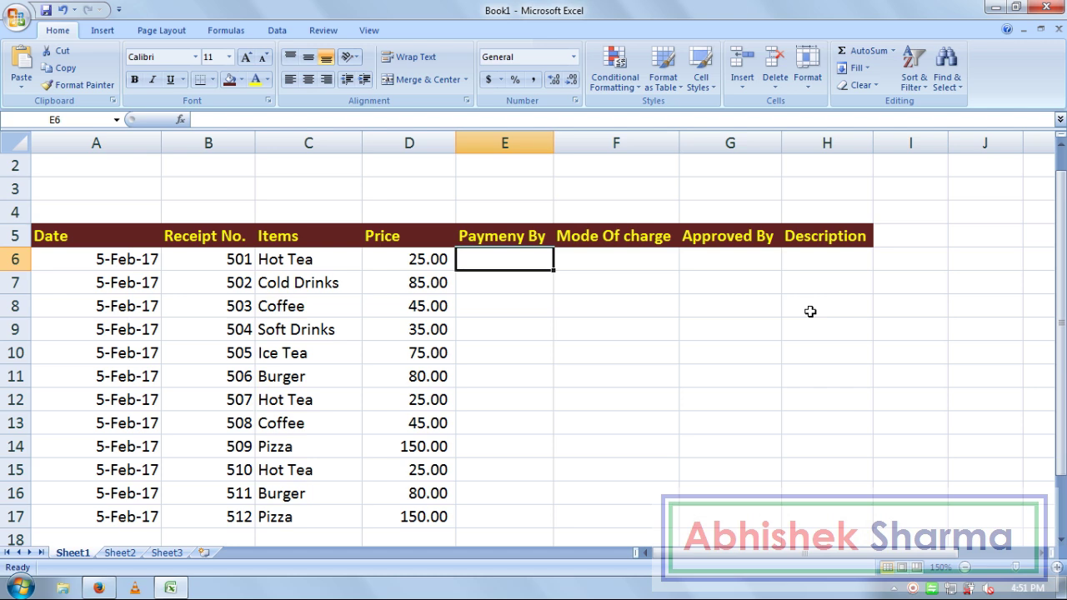
type("Cash")
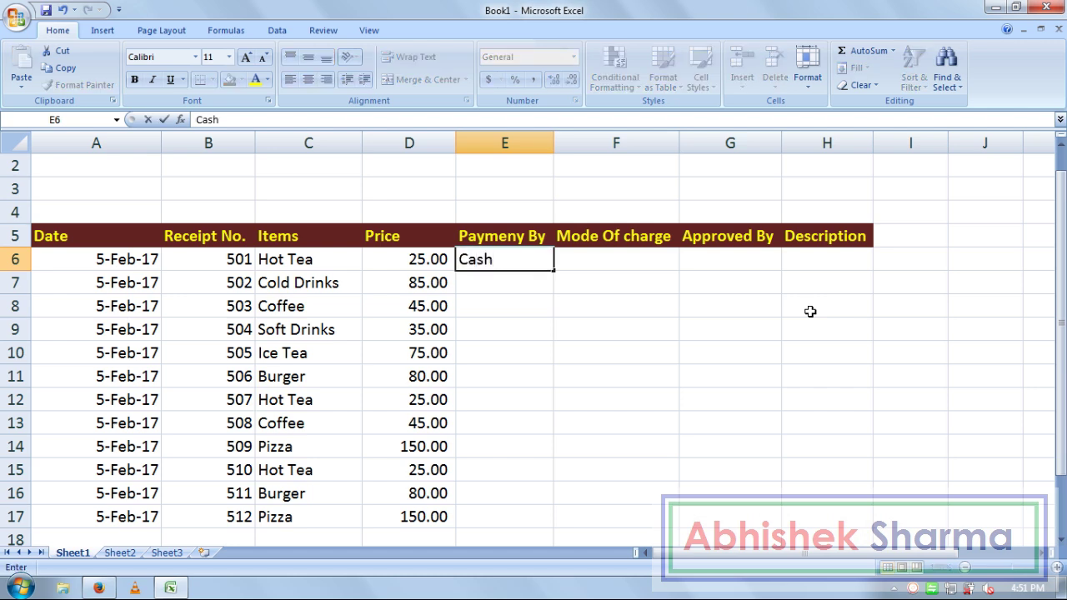
type(" Pay")
key("Return")
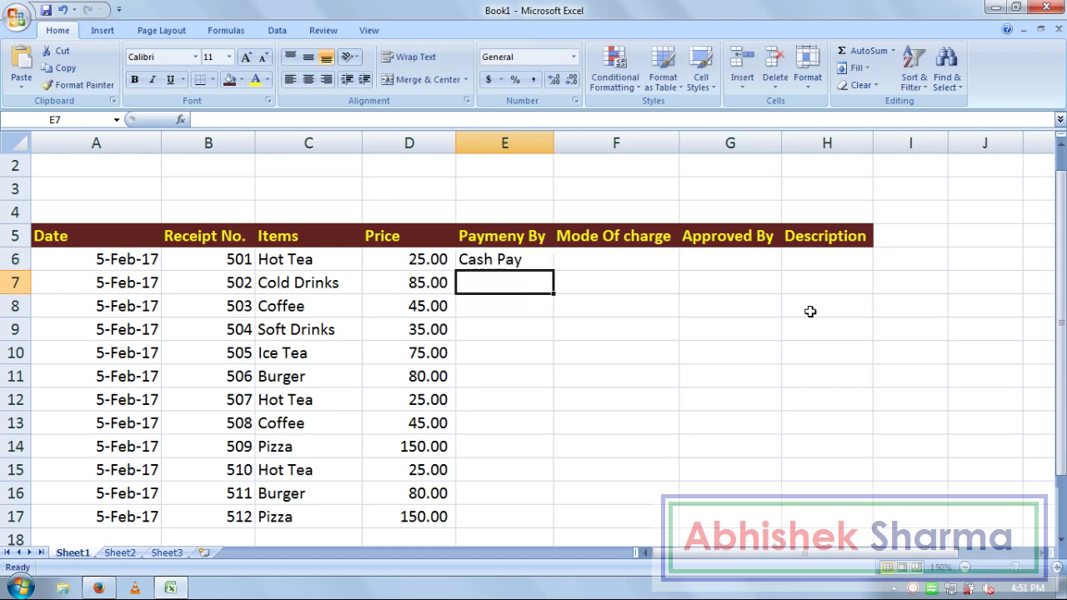
Enter Card Pay, with a capital C, as the payment method for receipt 502 in E7.
type("card")
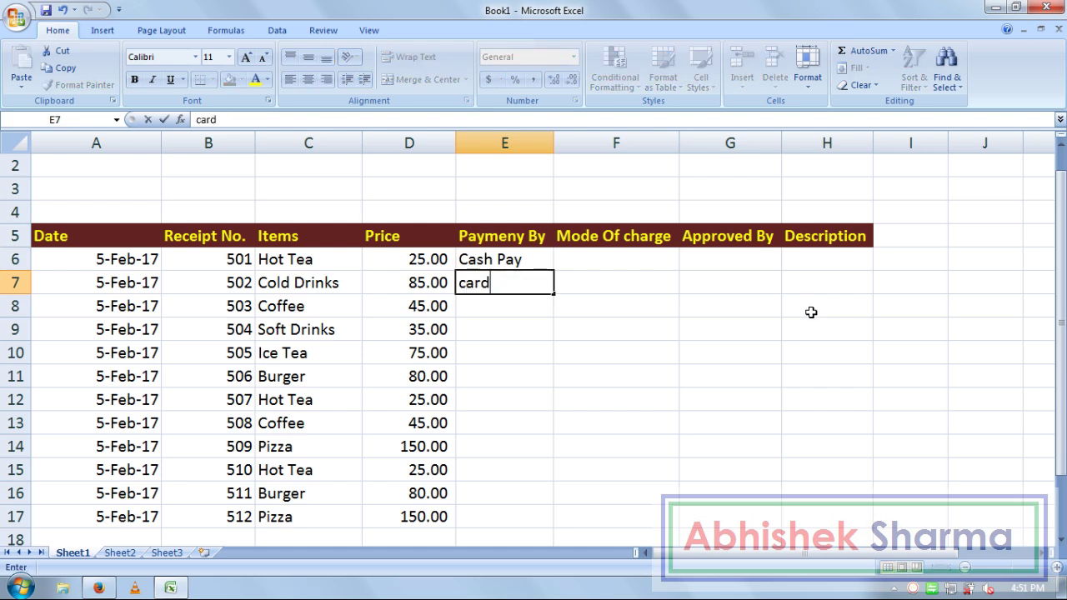
type(" Pay")
key("Return")
key("Up")
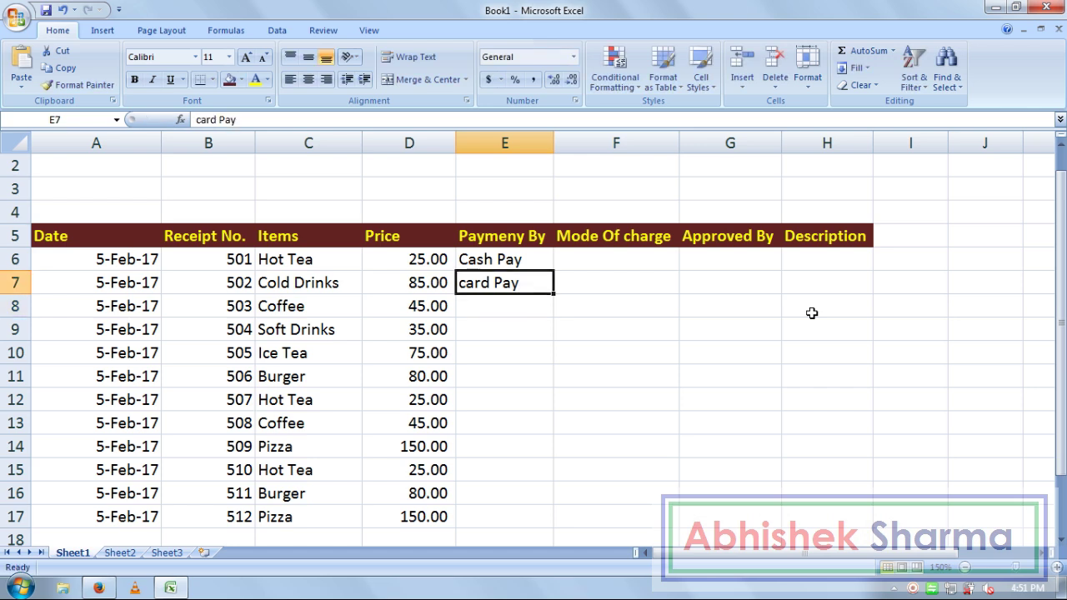
key("F2")
key("ctrl+Left")
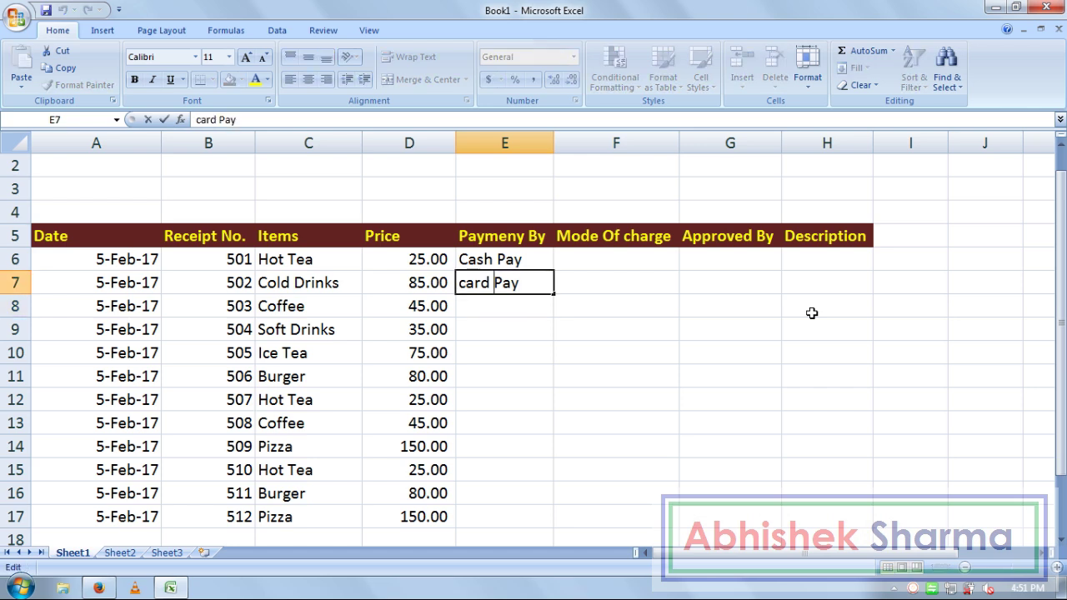
key("ctrl+Left")
key("Delete")
type("C")
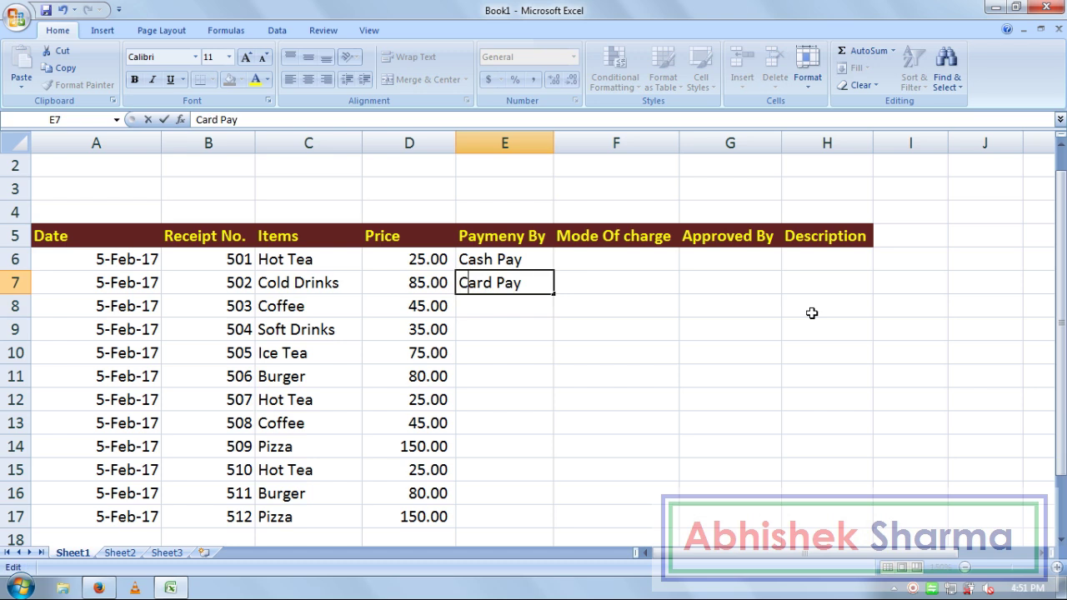
key("Return")
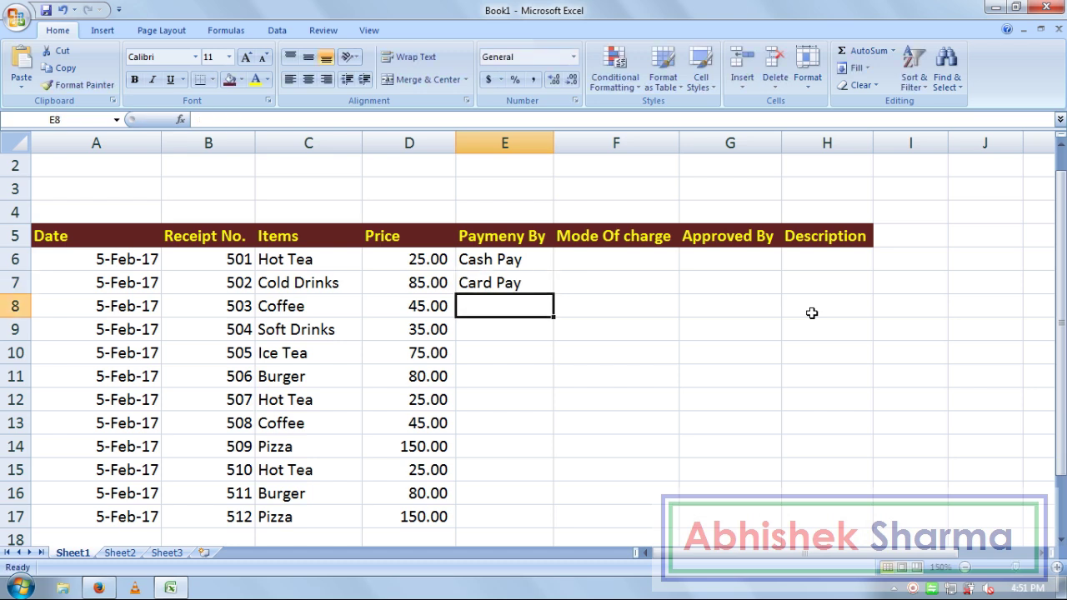
Enter the payment methods Online Pay for Coffee in E8 and Pay Tm for Soft Drinks in E9.
type("Online")
key("Return")
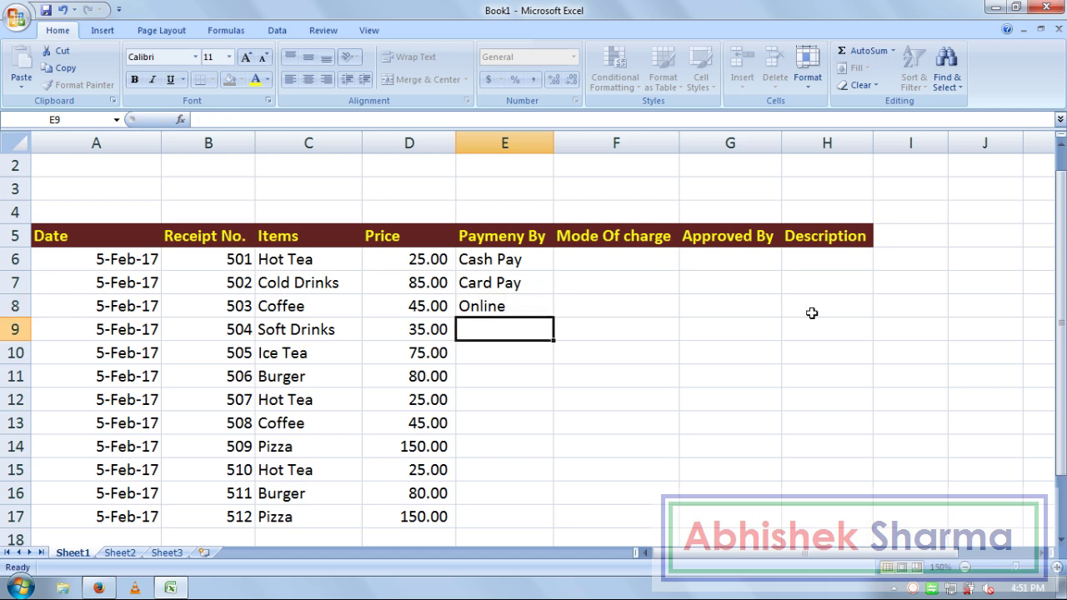
key("Up")
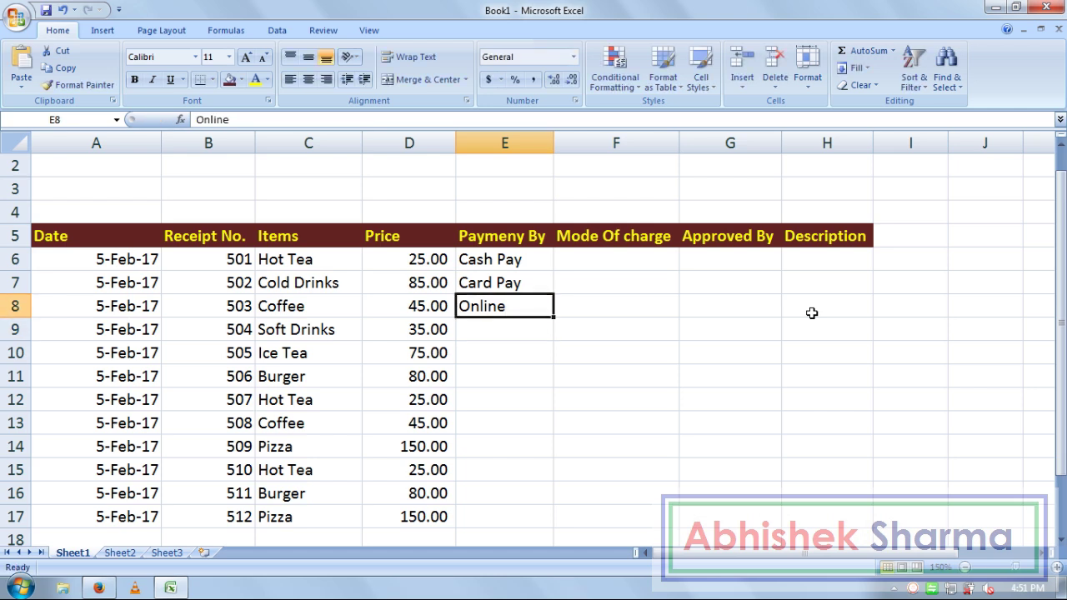
key("F2")
type("Pay")
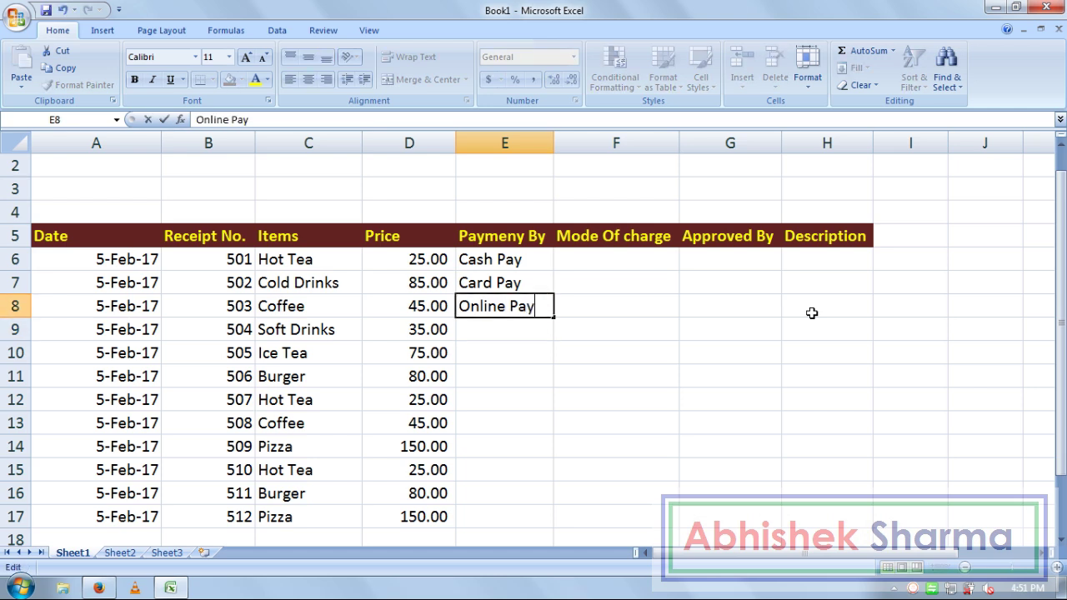
key("Return")
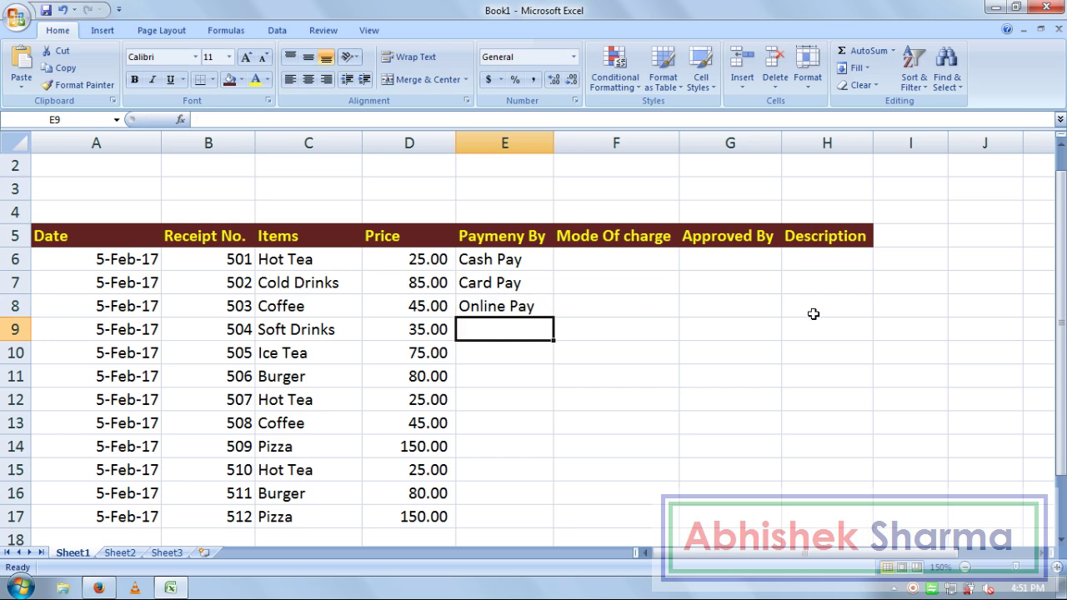
type("Pay Tm")
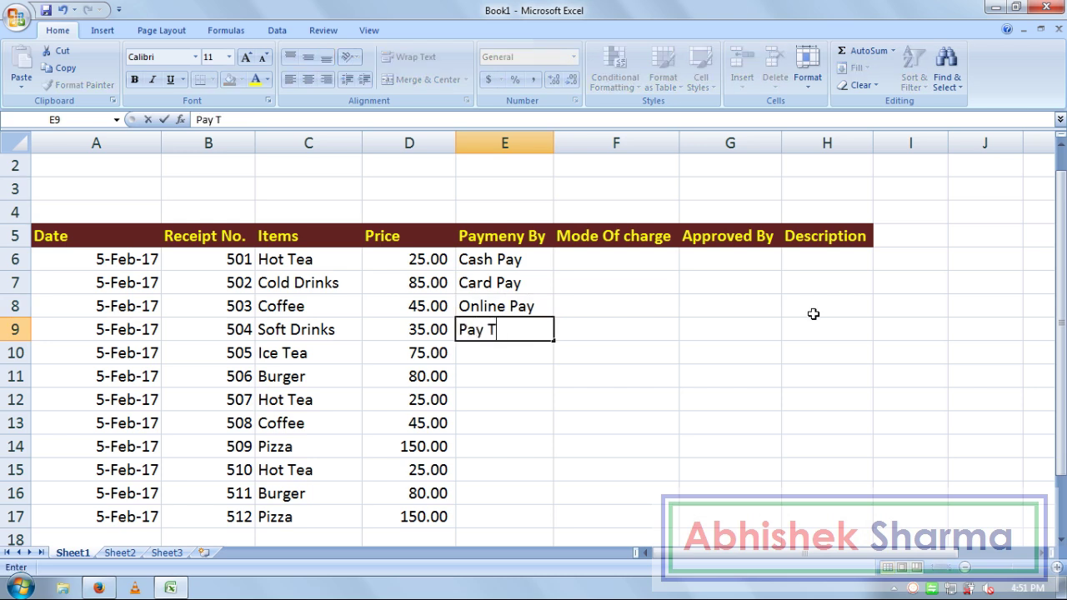
key("Return")
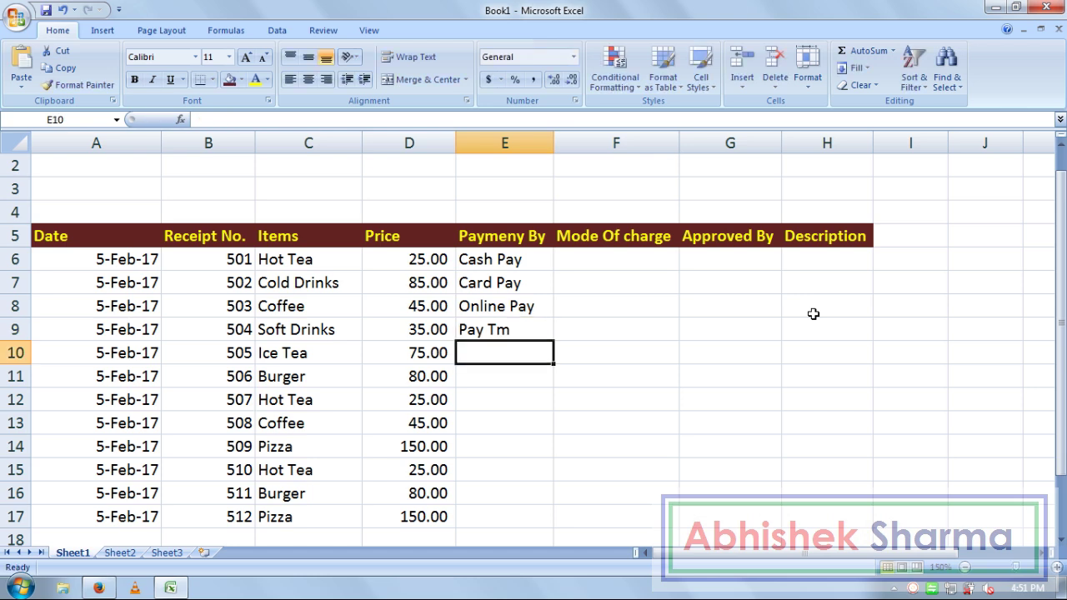
Enter the payment methods Cash Pay in E10 and E11 and Card Pay in E12.
type("Cash Pay")
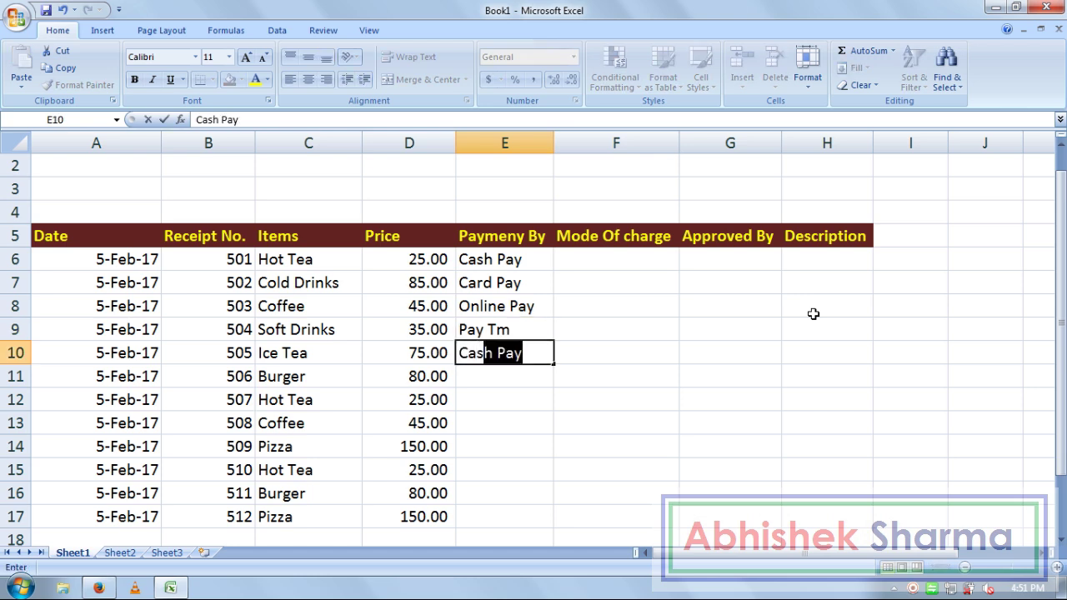
key("Return")
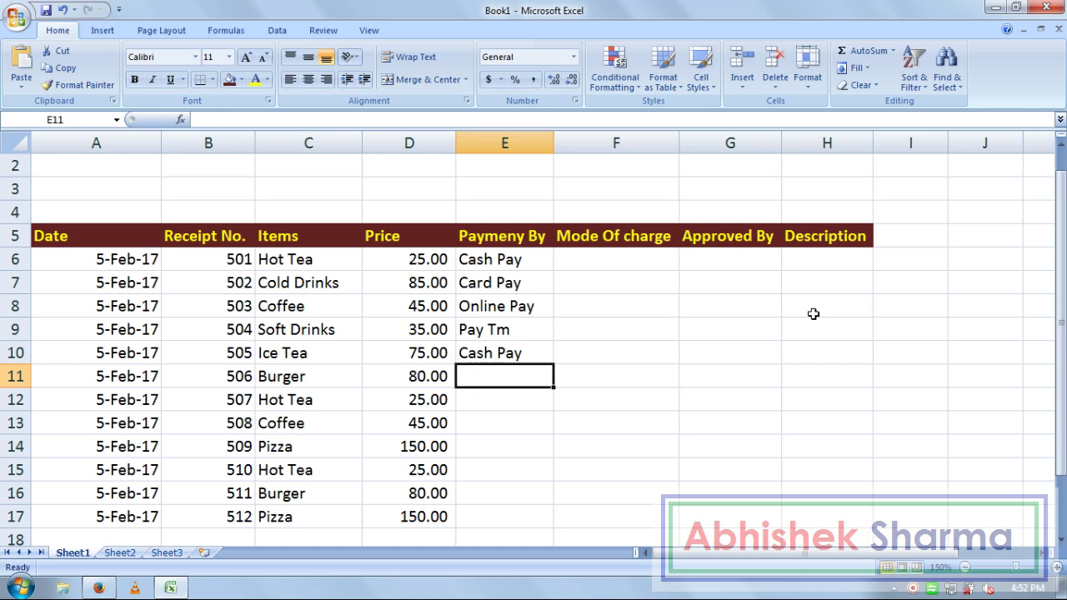
type("Cash Pay")
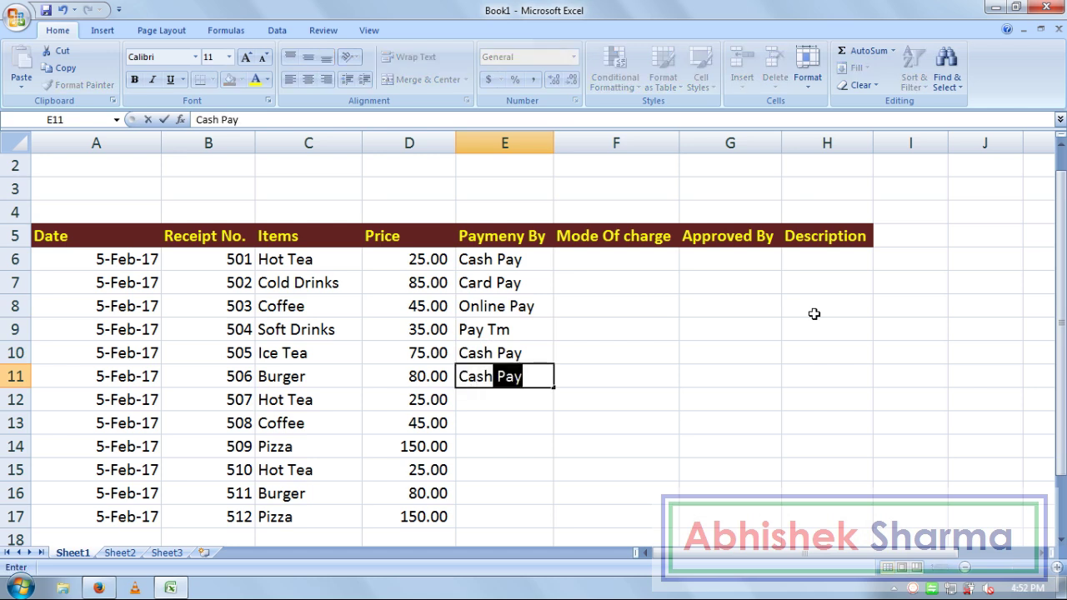
key("Return")
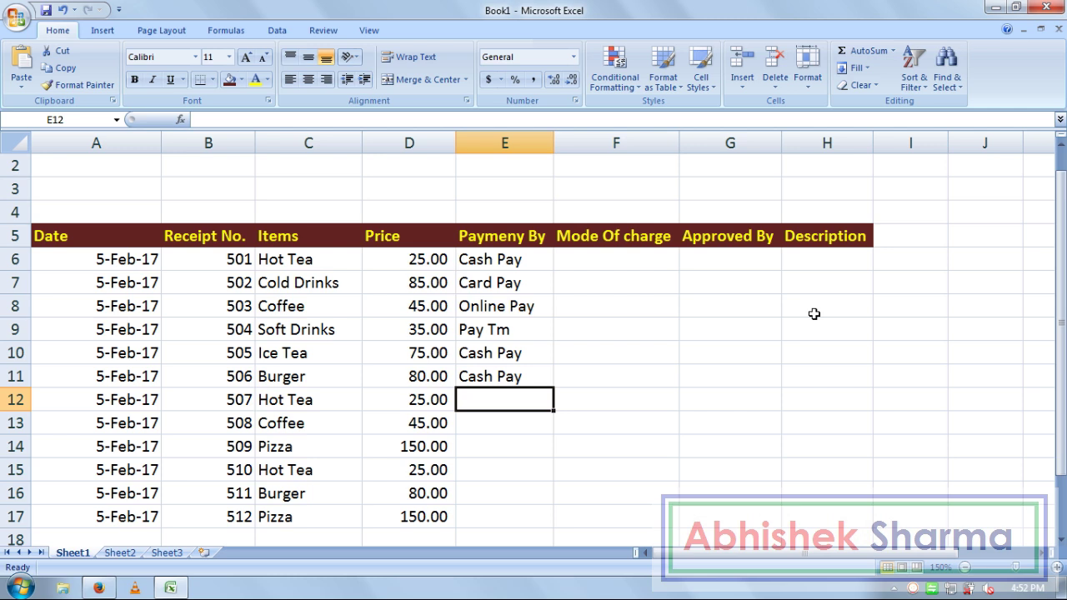
type("card")
key("Return")
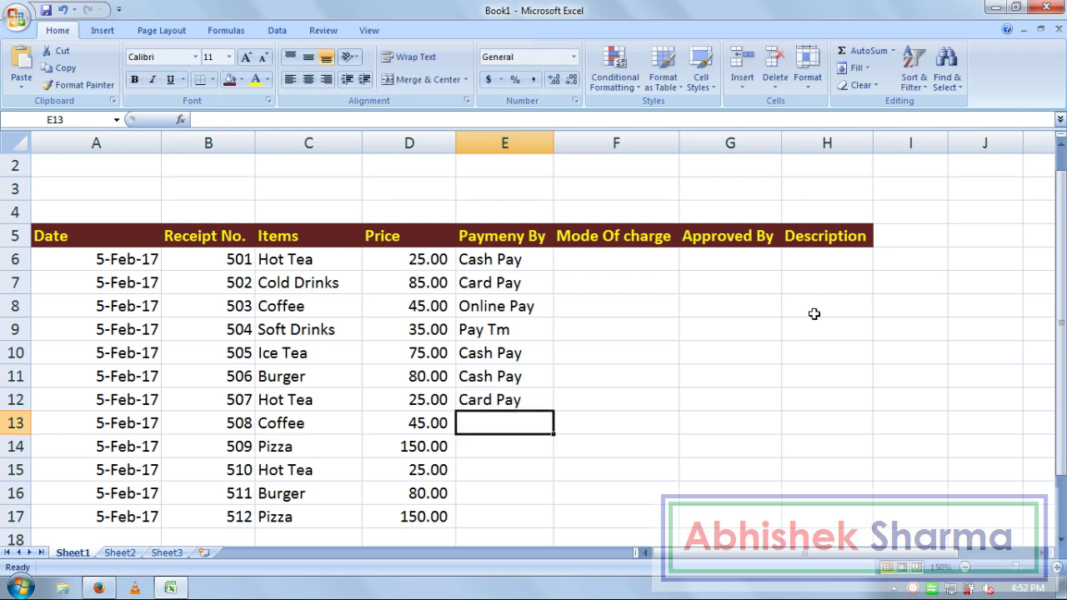
Enter the payment methods Online Pay for Coffee in E13 and By Voucher for Pizza in E14.
type("Online Pay")
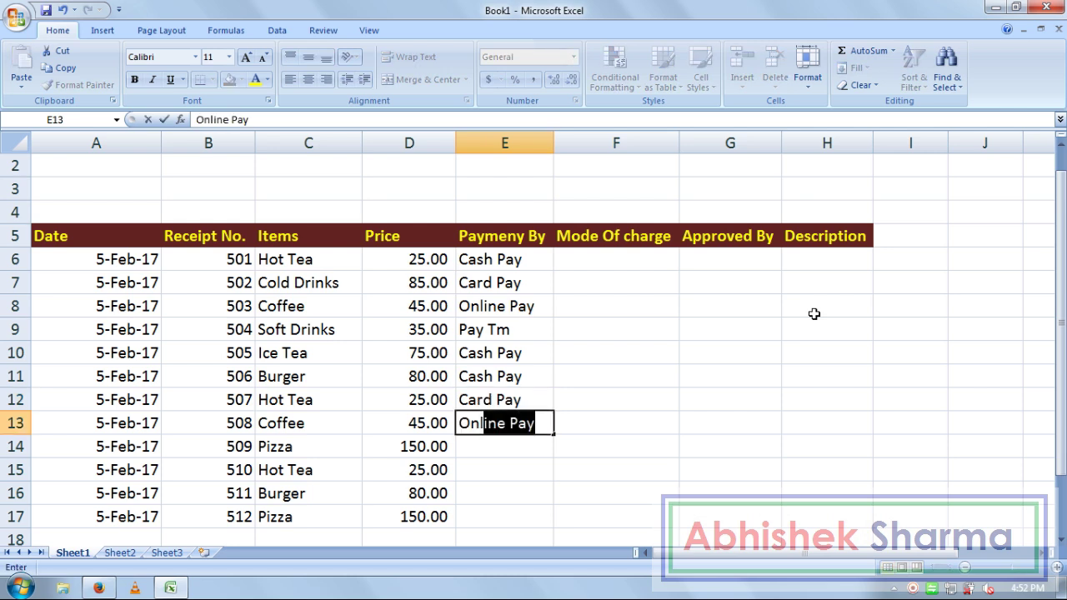
key("Return")
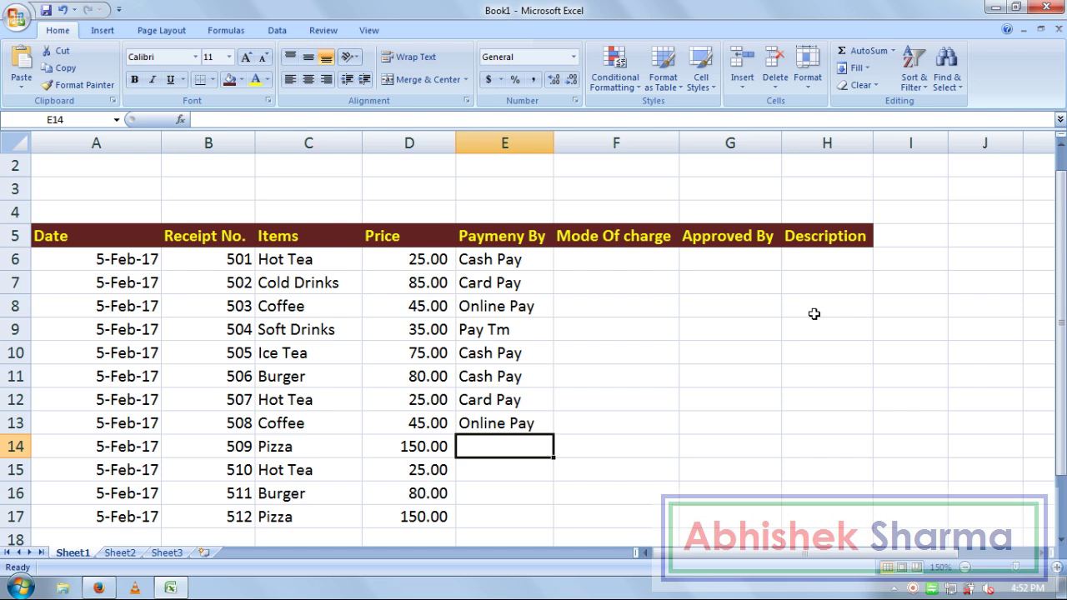
type("By ")
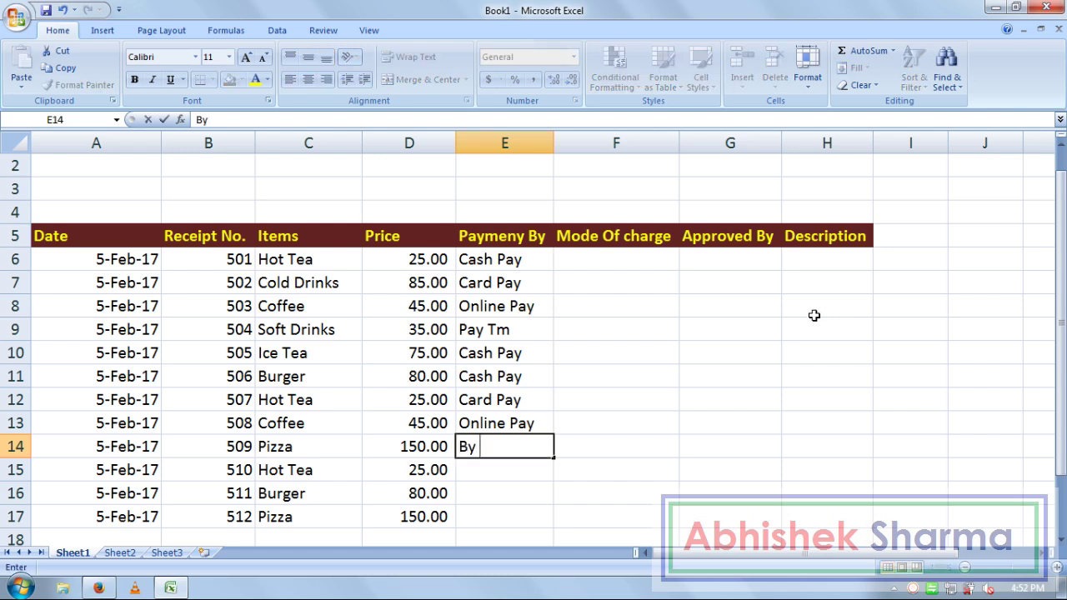
type("Voucher")
key("Return")
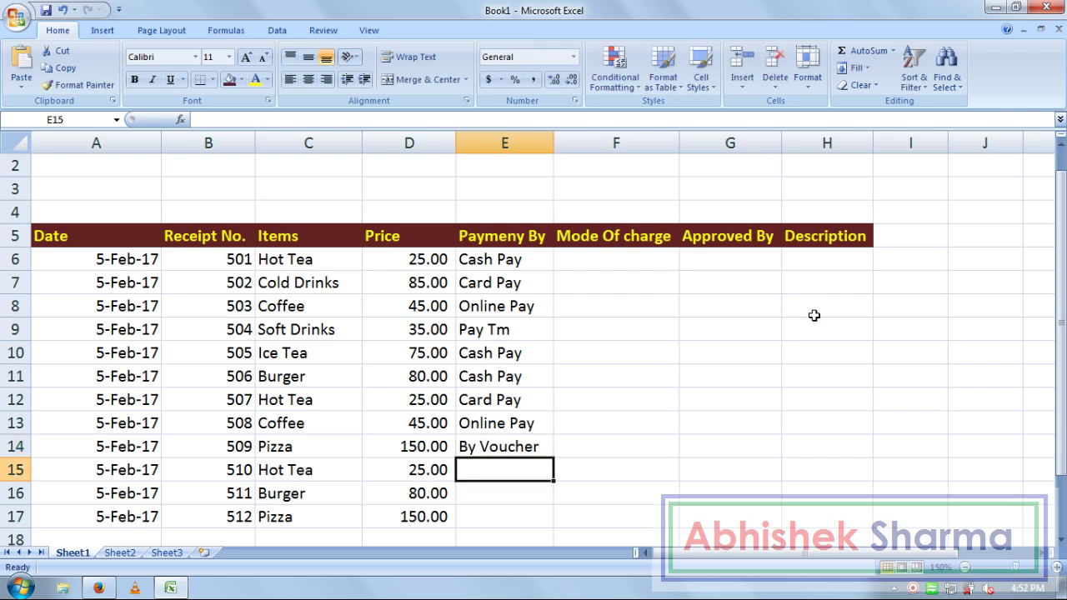
Enter the remaining payment methods, Cash Pay in E15, Card Pay in E16 and Cash Pay in E17, and go to F6.
type("Cash Pay")
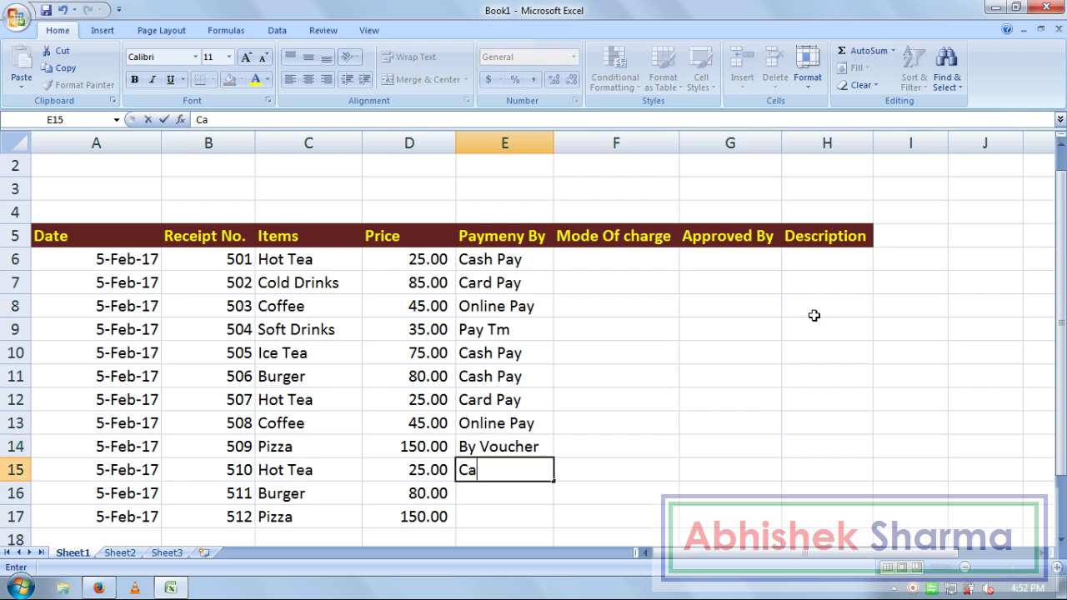
key("Return")
type("Card Pay")
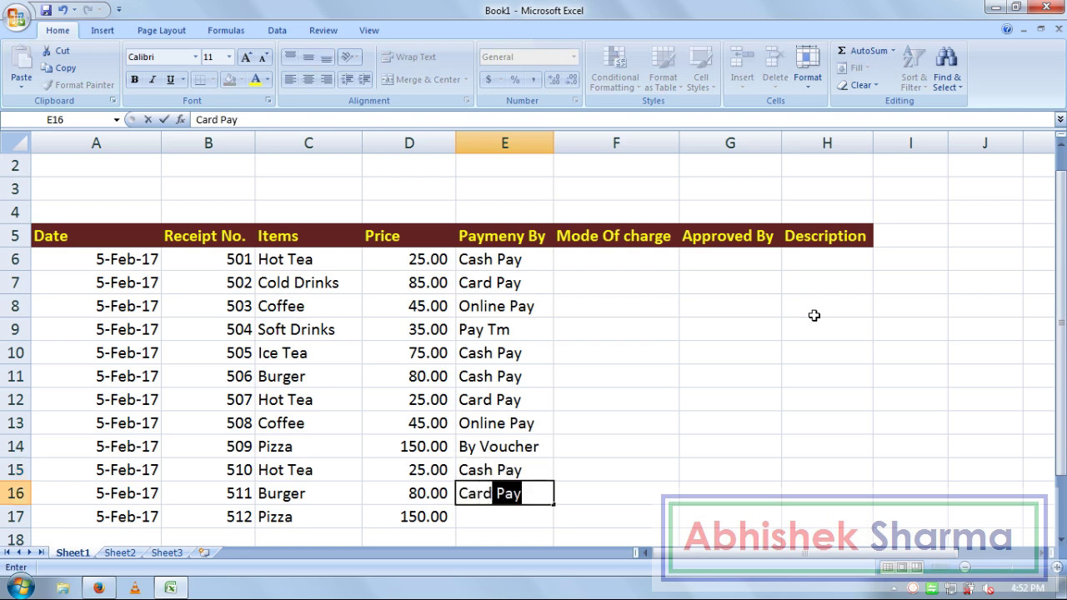
key("Return")
type("Cash Pay")
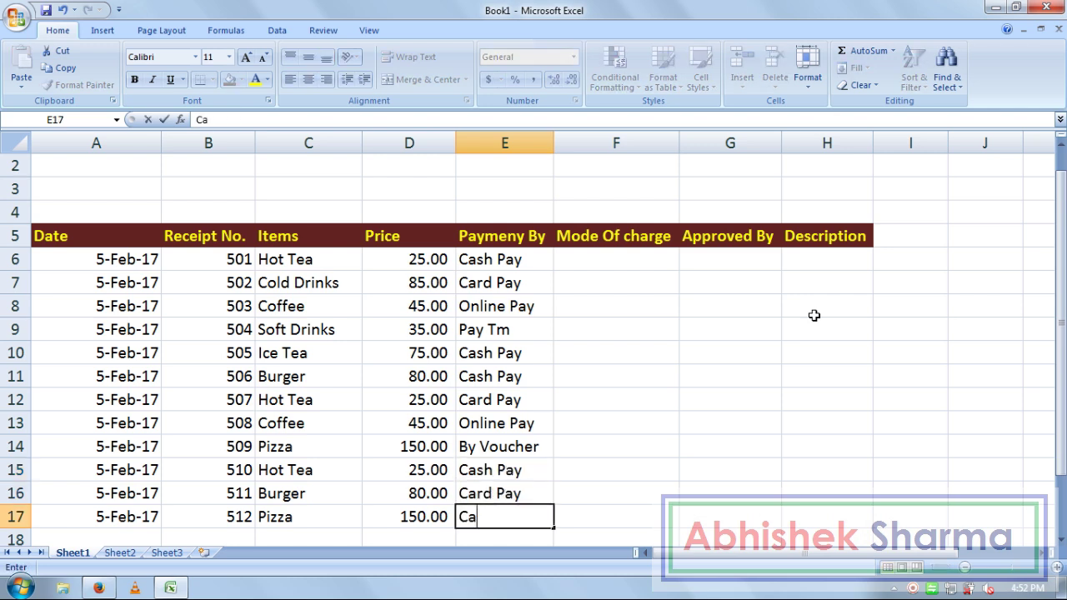
key("Tab")
key("Up")
key("Up")
key("Up")
key("Up")
key("Up")
key("Up")
key("Up")
key("Up")
key("Up")
key("Up")
key("Up")
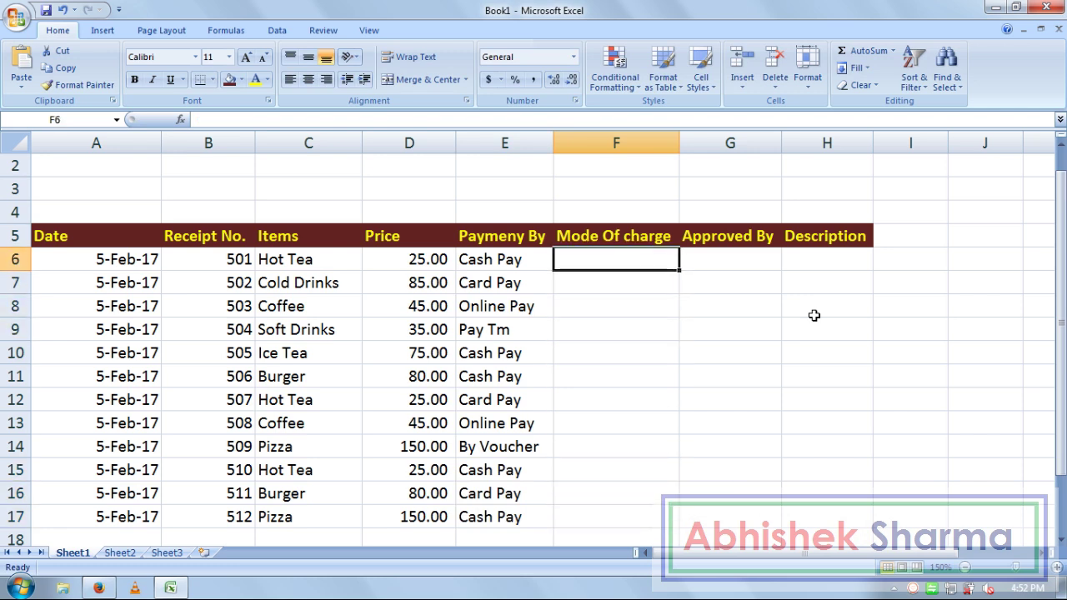
Review the item, price and payment method of receipt 501 across row 6.
key("Left")
key("Left")
key("Left")
key("Left")
key("Left")
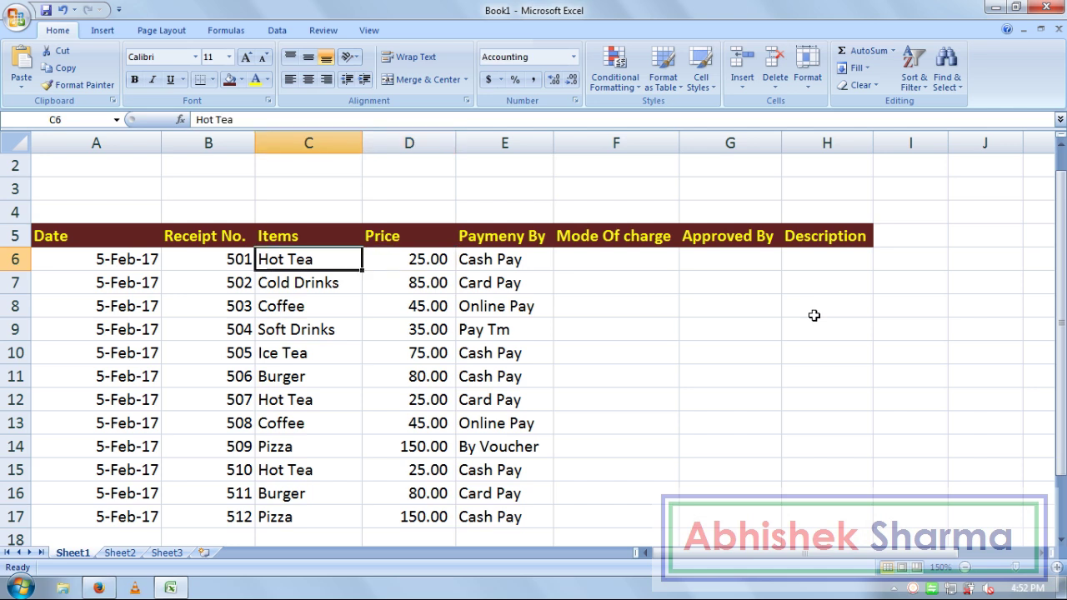
key("Right")
key("Right")
key("Right")
key("Right")
key("Right")
key("Left")
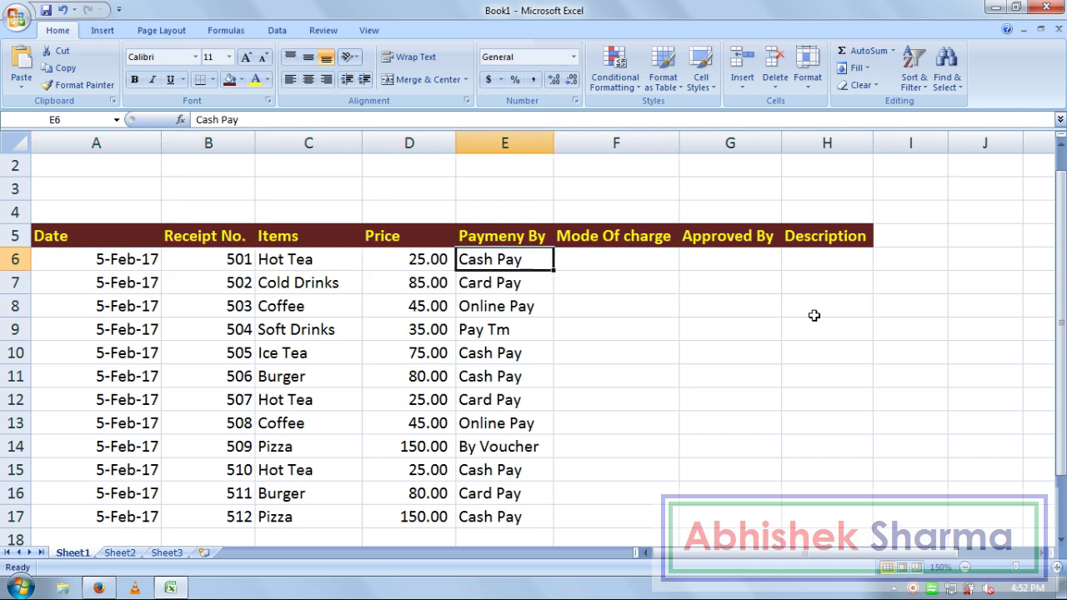
key("Left")
key("Right")
key("Right")
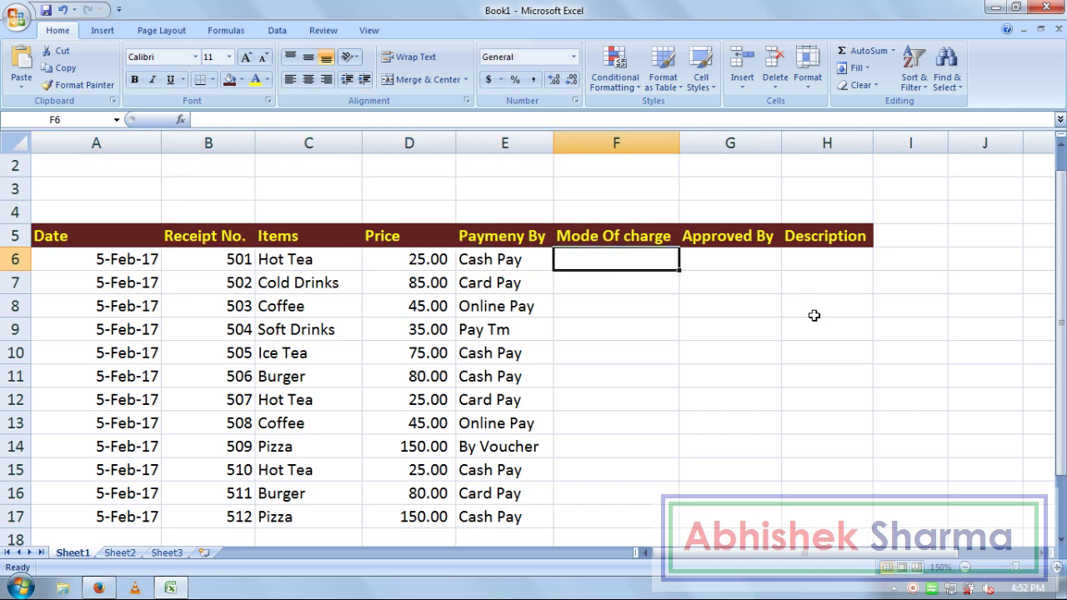
Enter Petty Cash, with both words capitalized, as the mode of charge for receipt 501 in F6.
type("P")
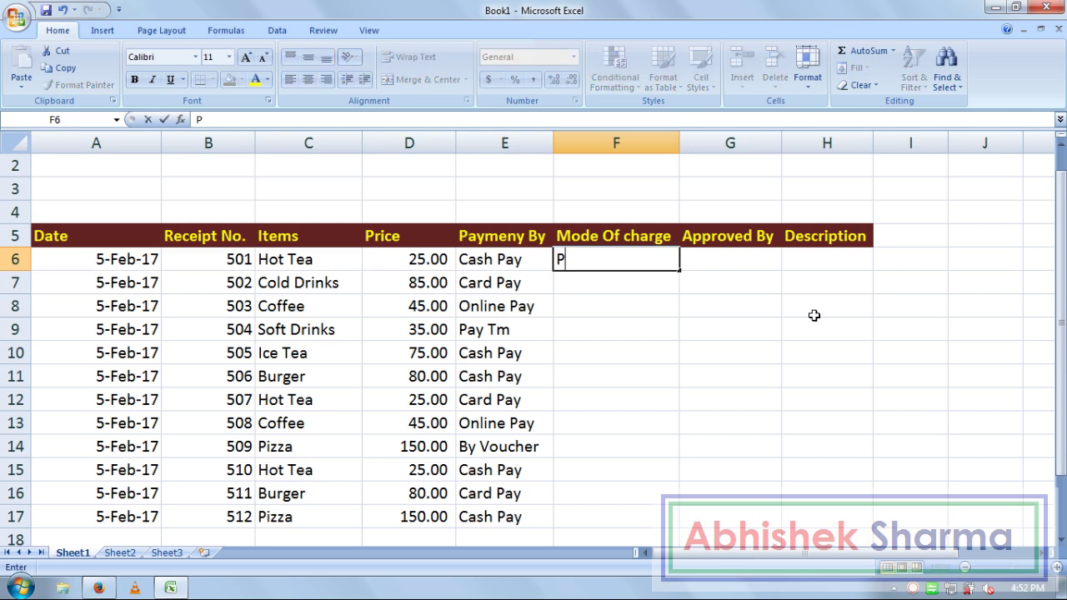
type("etty")
type("cad")
key("BackSpace")
type("sh")
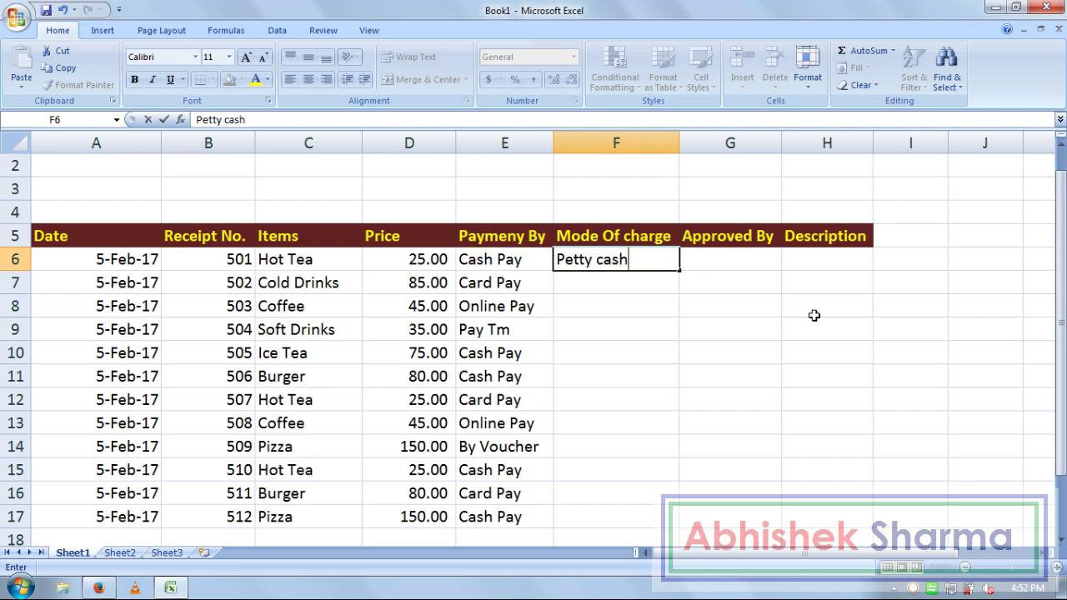
key("Return")
key("Up")
key("F2")
key("Left")
key("Left")
key("Left")
key("BackSpace")
type("C")
key("Return")
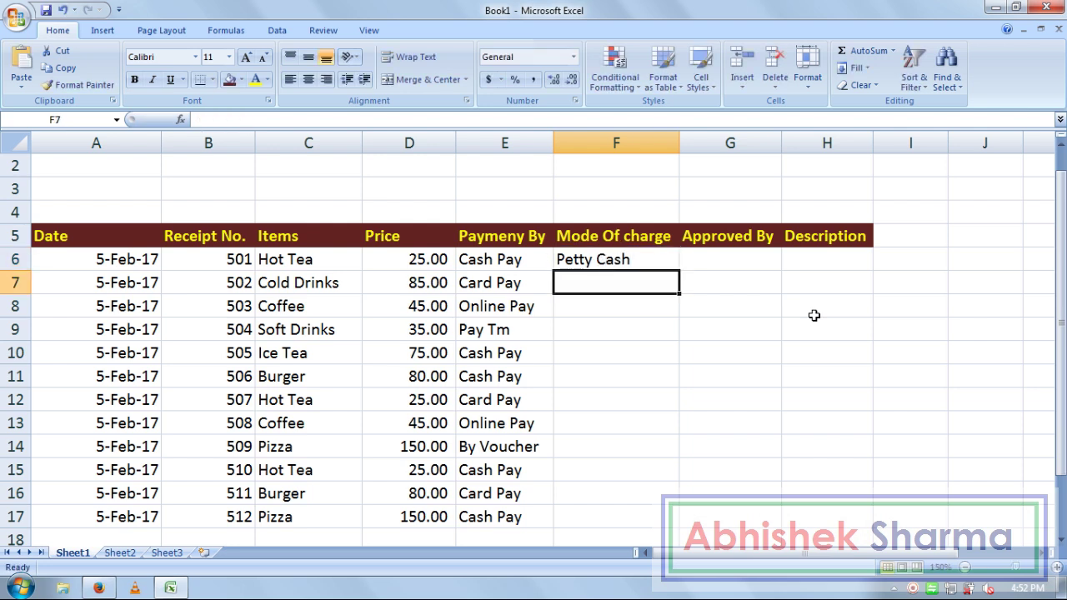
Review the Cold Drinks entry in row 7 up to its Mode Of charge cell.
key("Left")
key("Left")
key("Left")
key("Left")
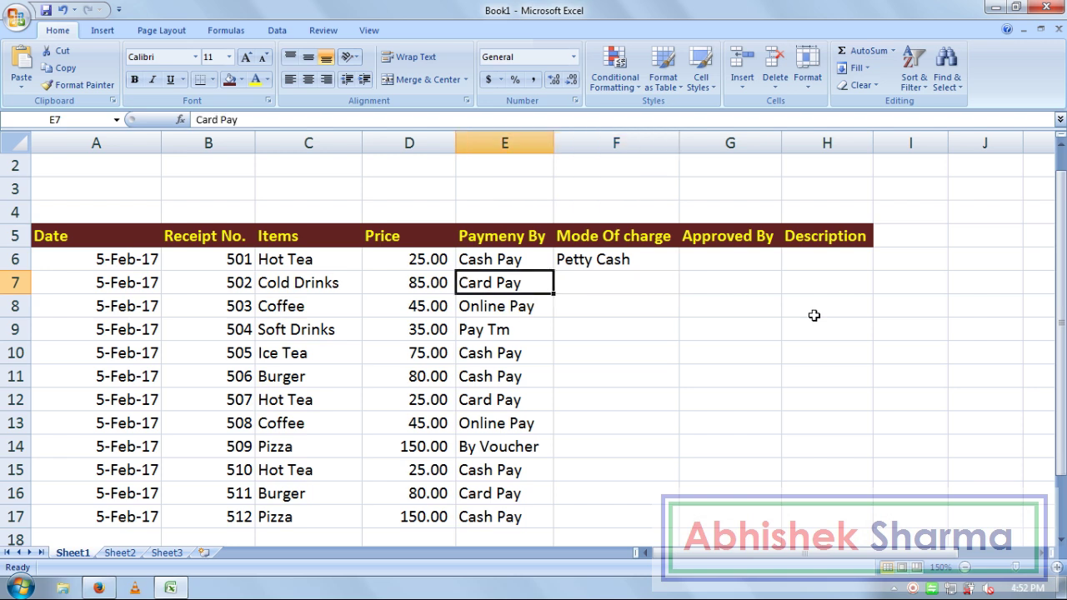
key("Right")
key("Right")
key("Right")
key("Right")
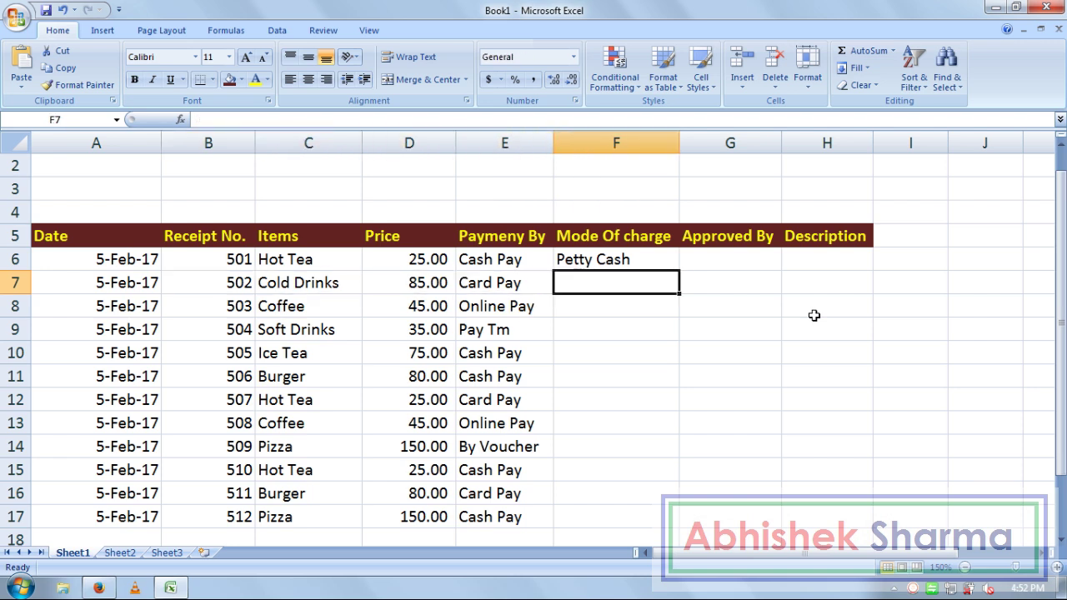
Enter Self Account as the mode of charge for receipt 502 in F7.
key("Left")
key("Left")
key("Left")
key("Left")
key("Right")
key("Right")
key("Right")
key("Right")
type("Self")
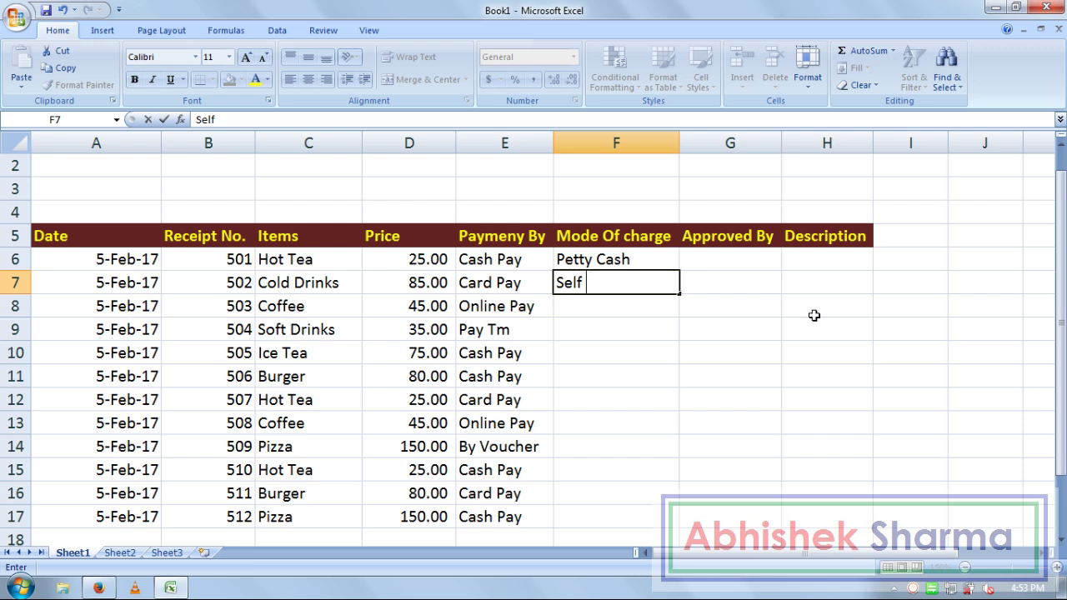
type(" Account")
key("Return")
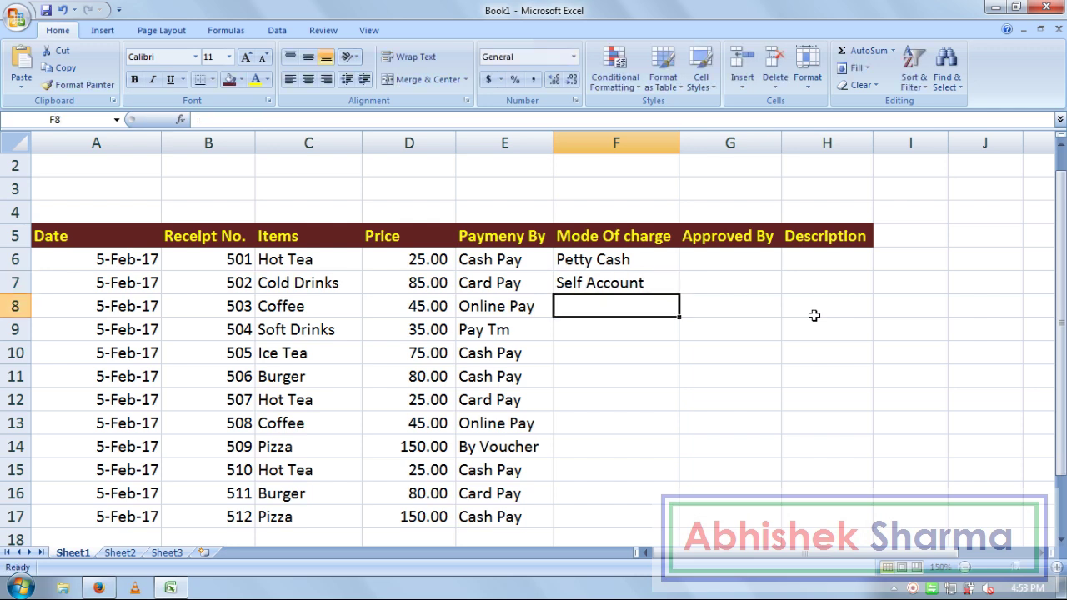
Enter Petty Cash in F8 and Self Account in F9, F10 and F11 as the modes of charge for receipts 503 to 506.
type("p")
key("Return")
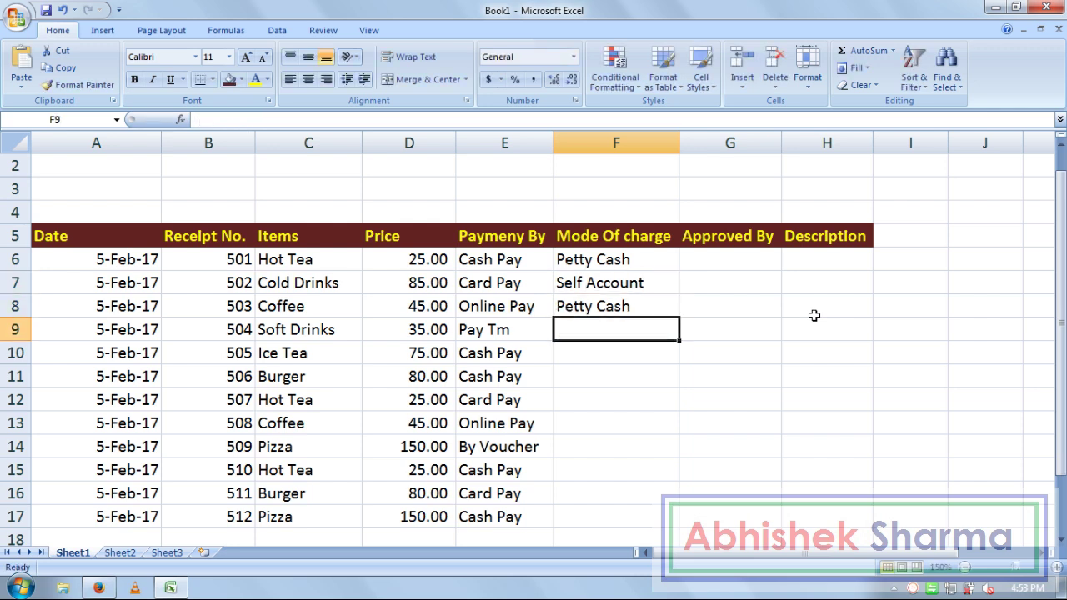
type("s")
key("Return")
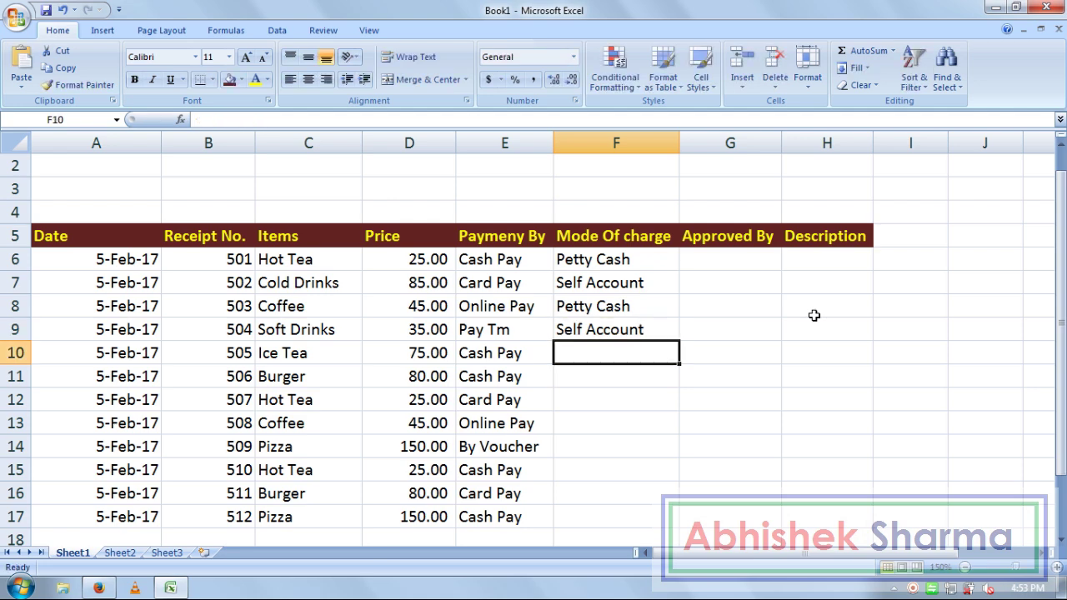
type("s")
key("Return")
type("s")
key("Return")
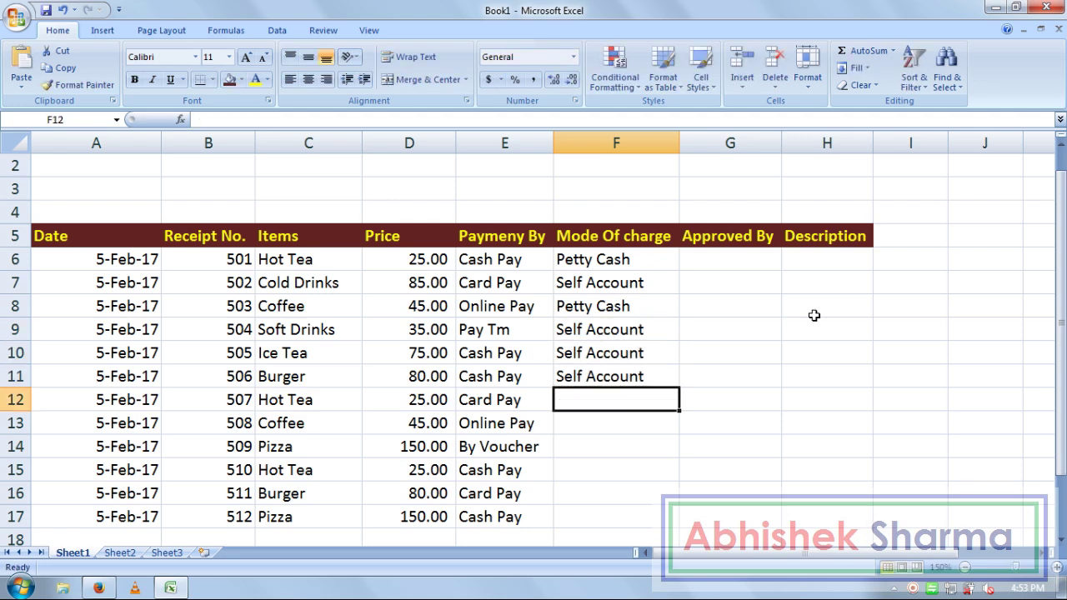
Enter Petty Cash in F12 and F13 and Self Account in F14 for receipts 507 to 509.
type("p")
key("Return")
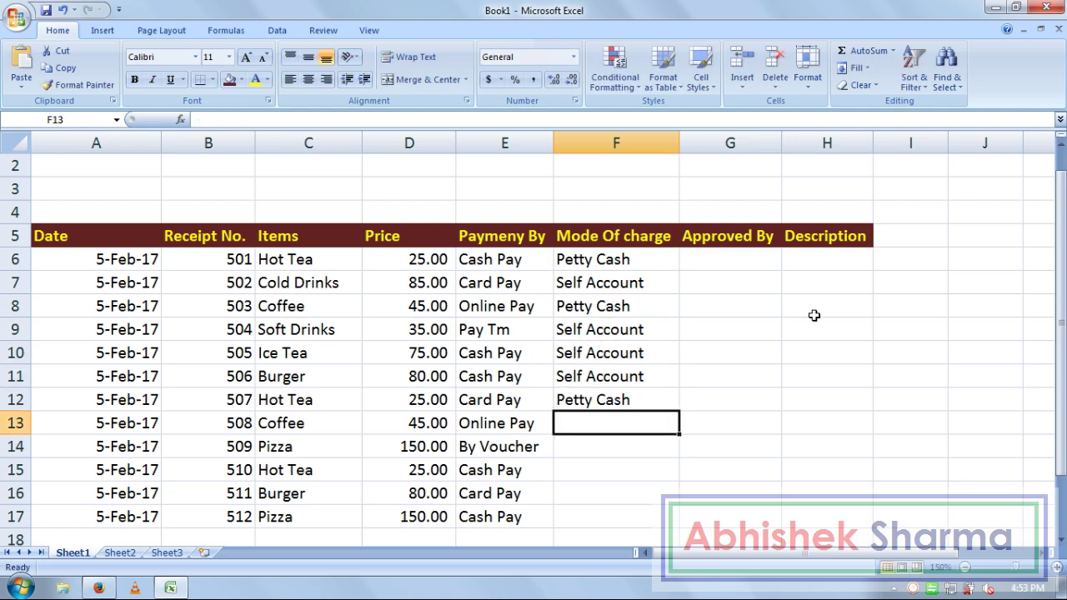
type("p")
key("Return")
type("self Account")
key("Return")
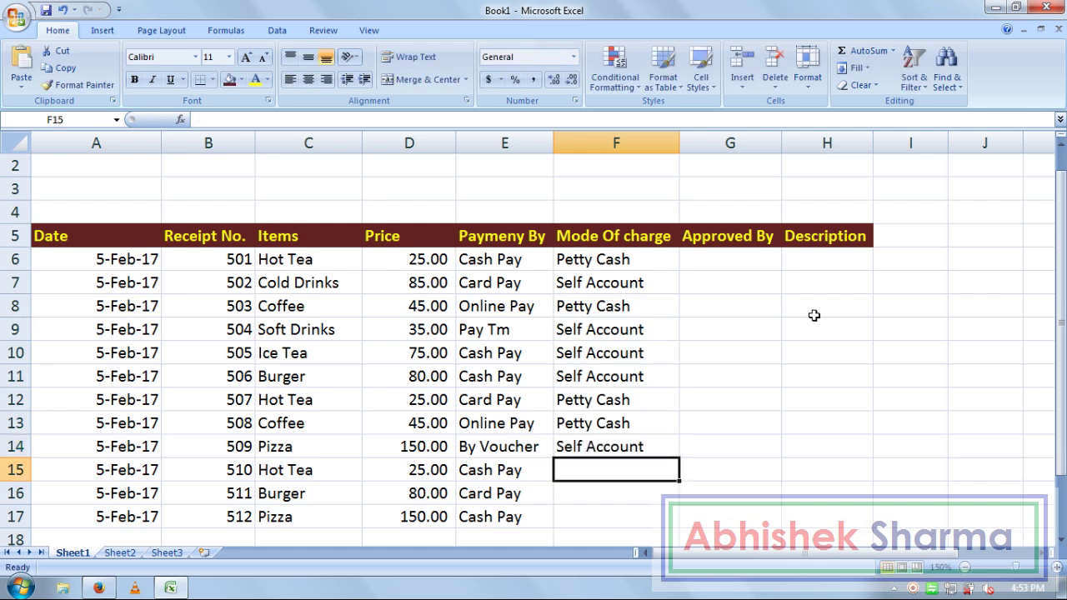
Enter the remaining modes of charge, Petty Cash in F15 and F16 and Self Account in F17, and go to G6.
type("P")
key("Return")
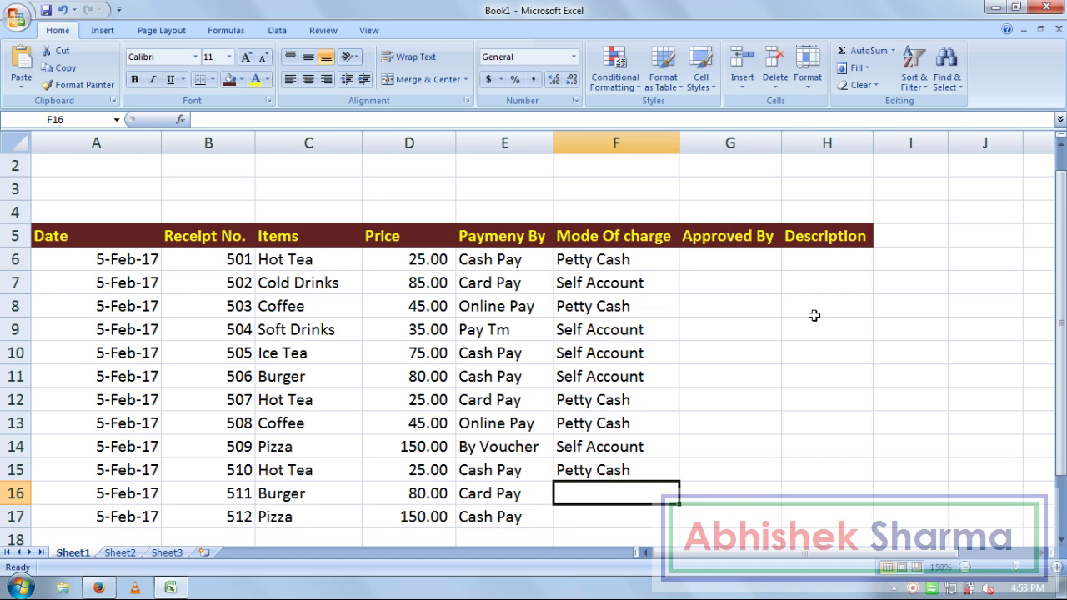
type("P")
key("Return")
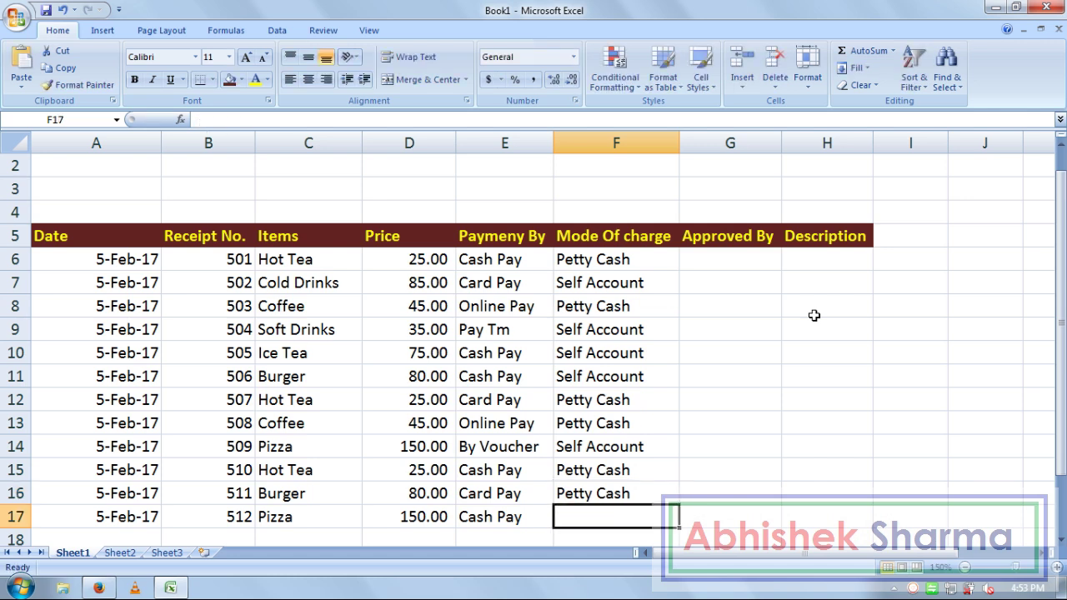
type("S")
key("Tab")
key("Up")
key("Up")
key("Up")
key("Up")
key("Up")
key("Up")
key("Up")
key("Up")
key("Up")
key("Up")
key("Up")
key("Up")
key("Up")
key("Up")
key("Up")
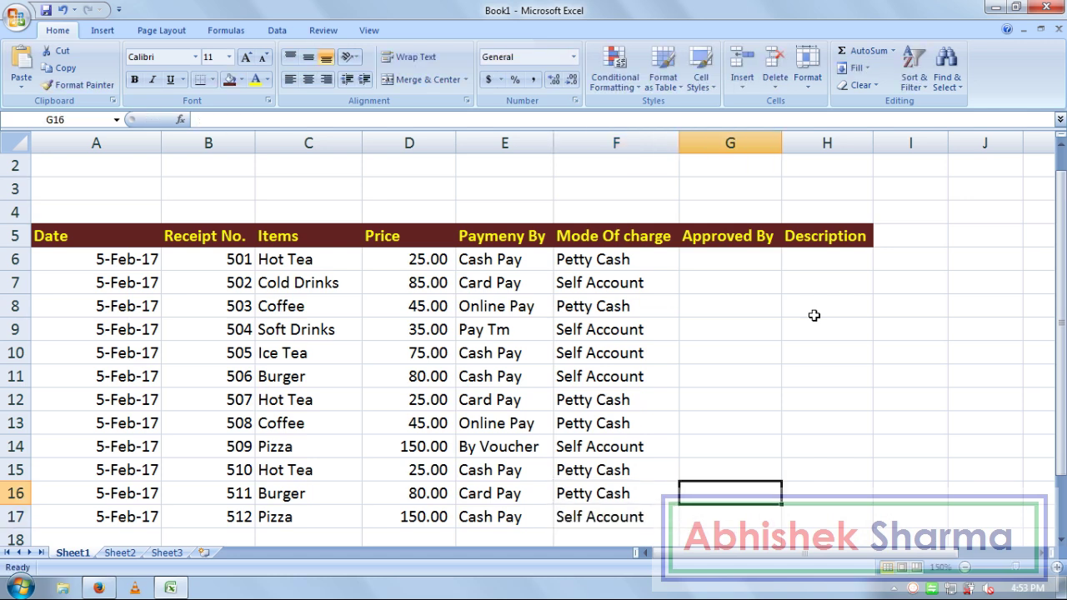
key("Down")
key("Down")
key("Down")
key("Down")
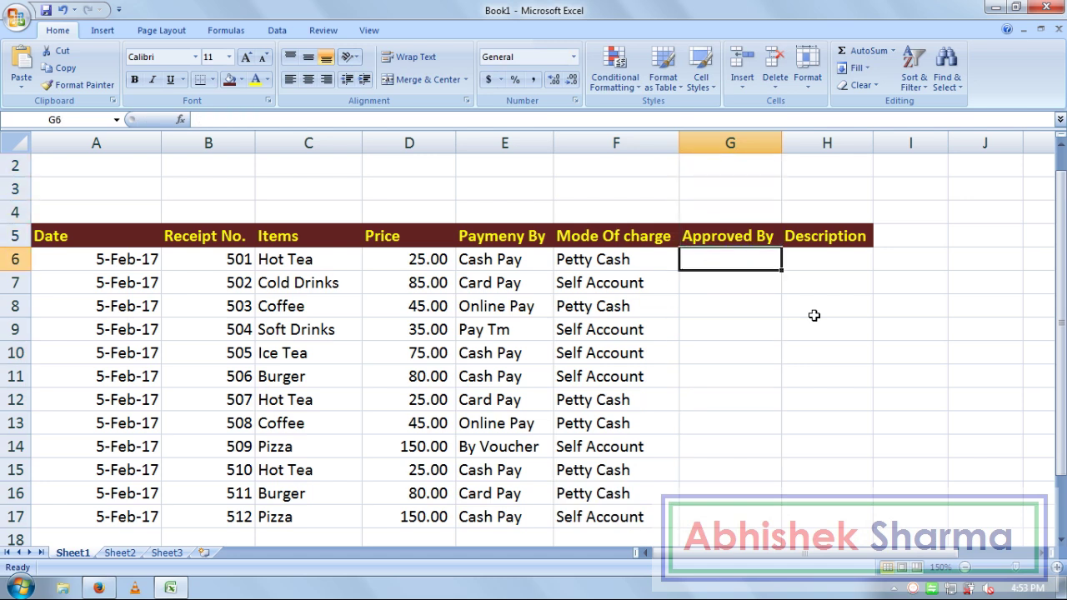
Review the entries of receipt 501 across row 6, from its date up to the Approved By cell.
key("Left")
key("Left")
key("Left")
key("Left")
key("Left")
key("Left")
key("Right")
key("Right")
key("Right")
key("Right")
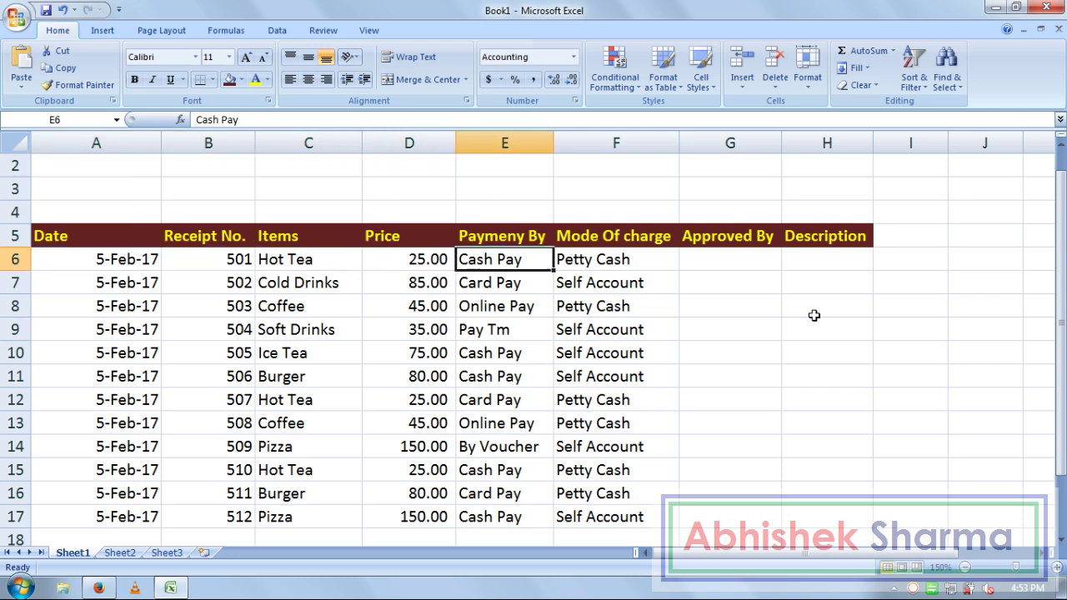
key("Right")
key("Right")
key("Left")
key("Left")
key("Left")
key("Right")
key("Right")
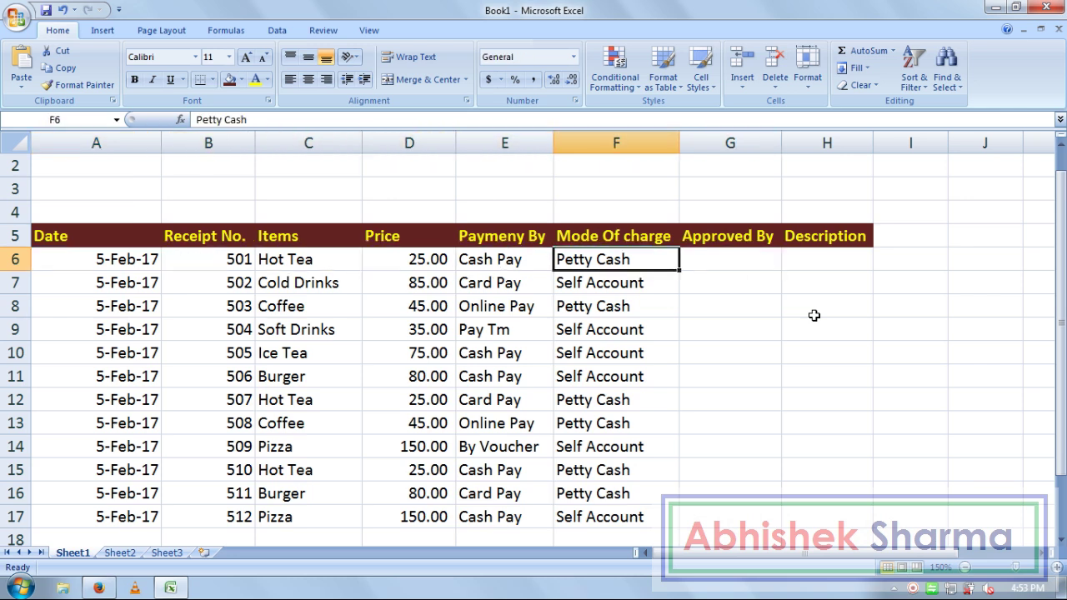
key("Right")
key("Left")
key("Left")
key("Right")
key("Right")
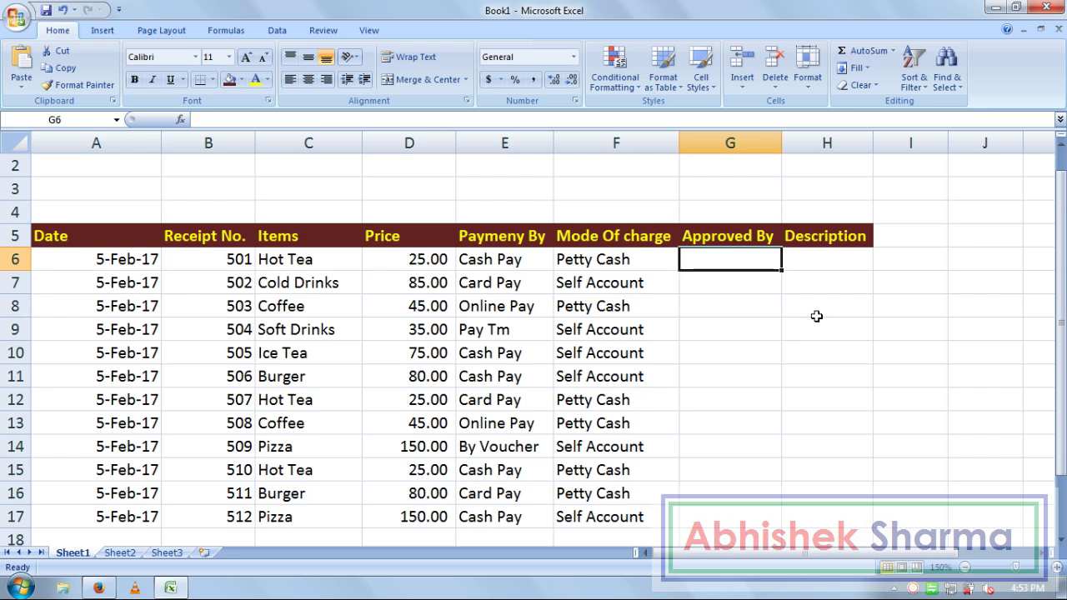
Examine the prices, payment methods and modes of charge in rows 6 to 8, ending at the Approved By cell G6.
key("Left")
key("Left")
key("Left")
key("Left")
key("Left")
key("Down")
key("Right")
key("Right")
key("Up")
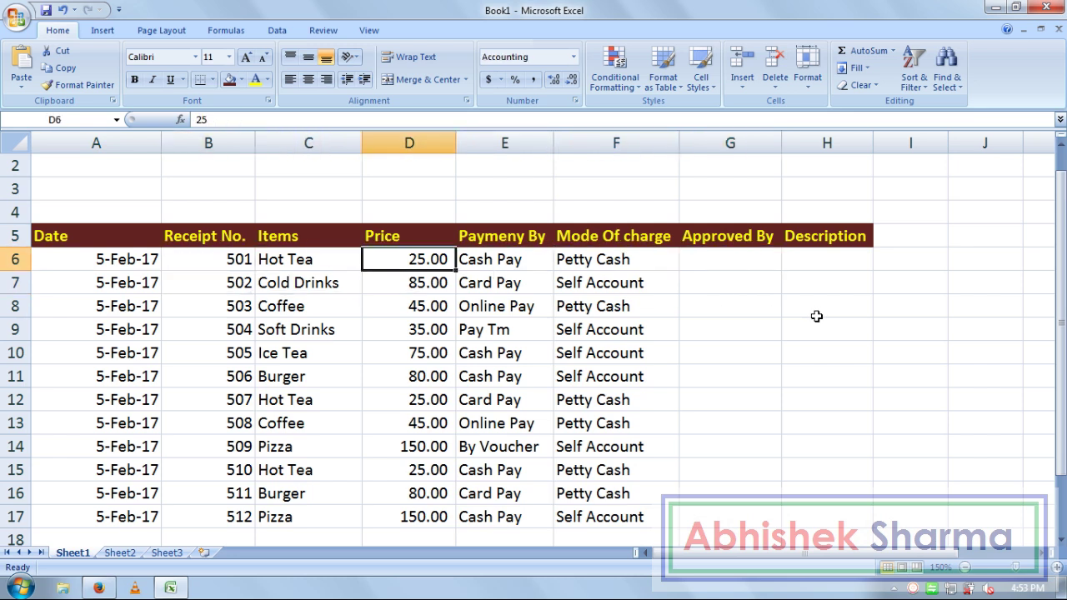
key("Right")
key("Right")
key("Right")
key("Right")
key("Down")
key("Down")
key("Left")
key("Left")
key("Left")
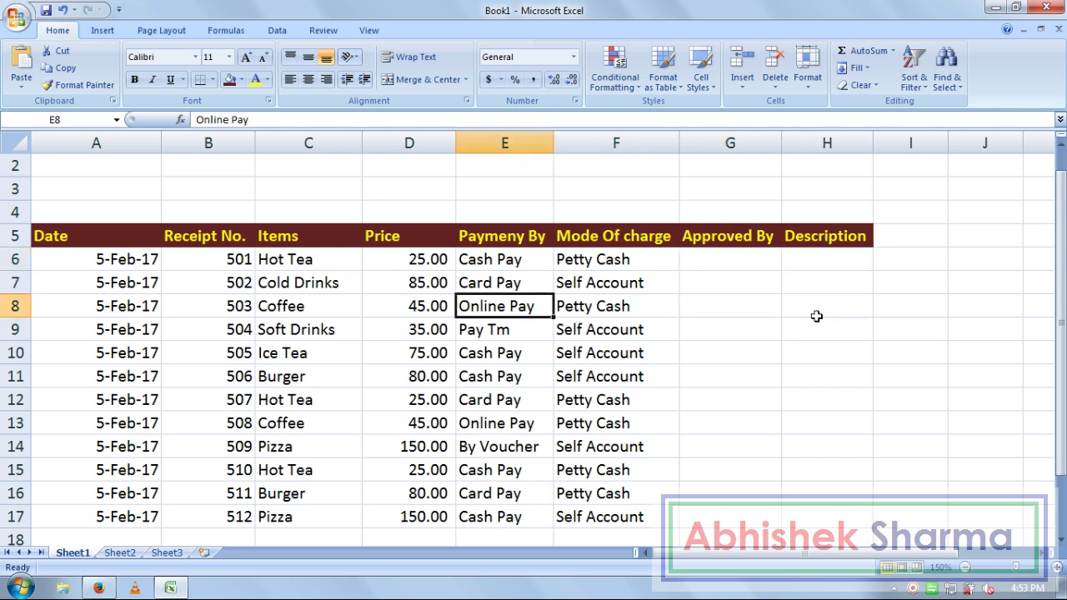
key("Left")
key("Up")
key("Right")
key("Right")
key("Right")
key("Up")
key("Left")
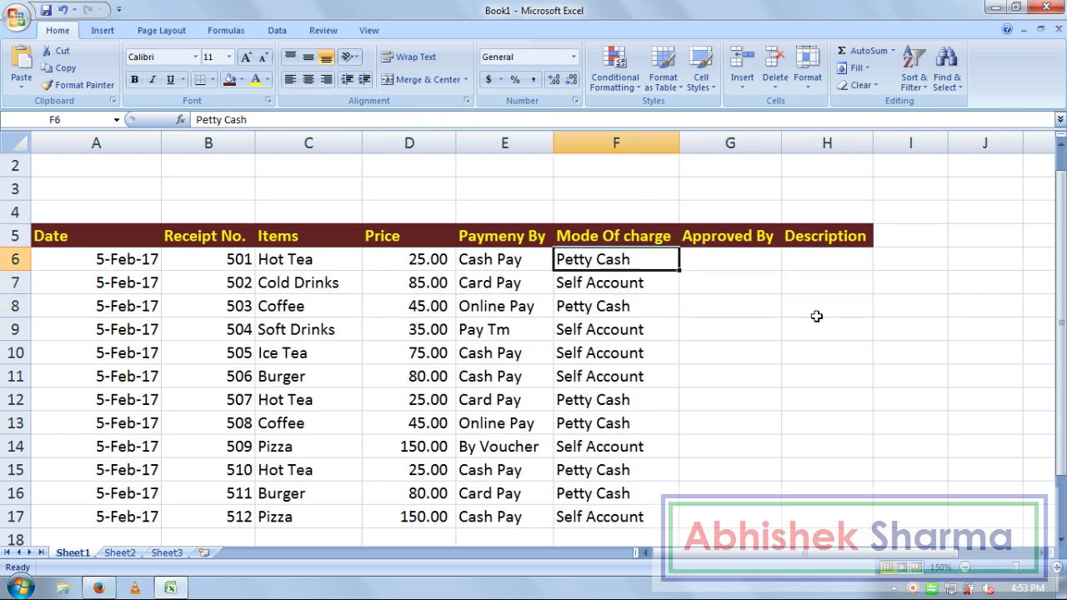
key("Left")
key("Right")
key("Right")
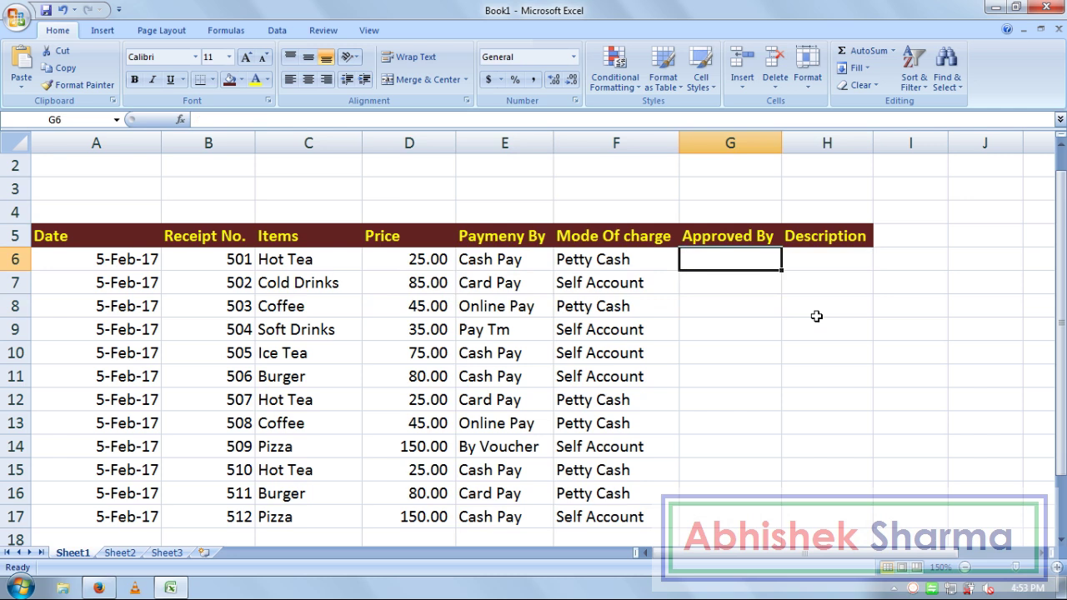
key("Down")
key("Up")
key("Down")
key("Up")
key("Down")
key("Up")
key("Down")
key("Up")
key("Down")
key("Up")
Enter the approvers' full names for receipts 501 and 502 in G6 and G7.
type("Dheeraj ")
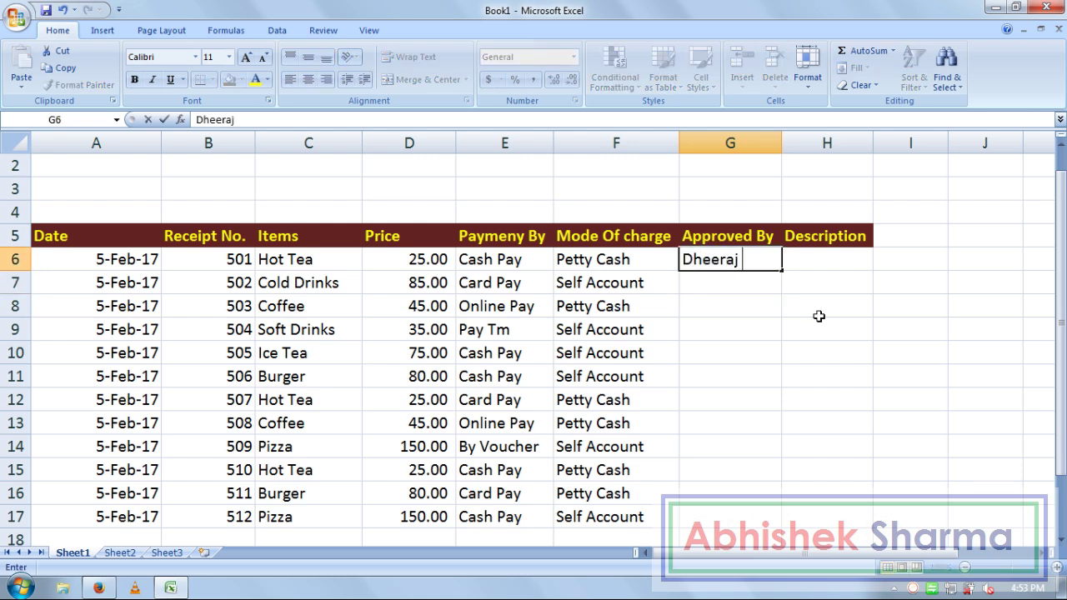
type("Tyagi")
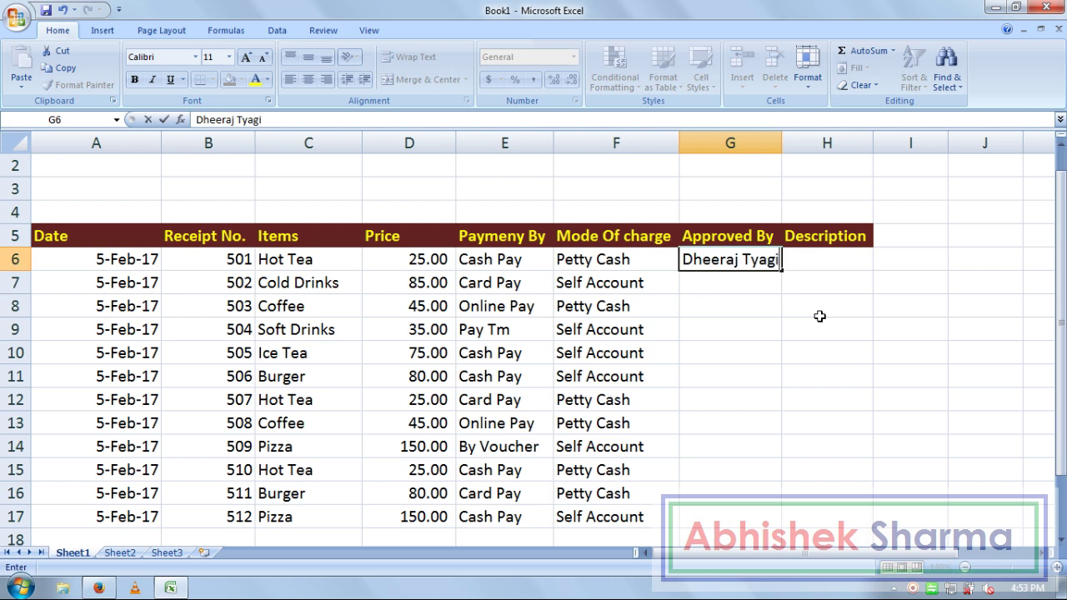
key("Return")
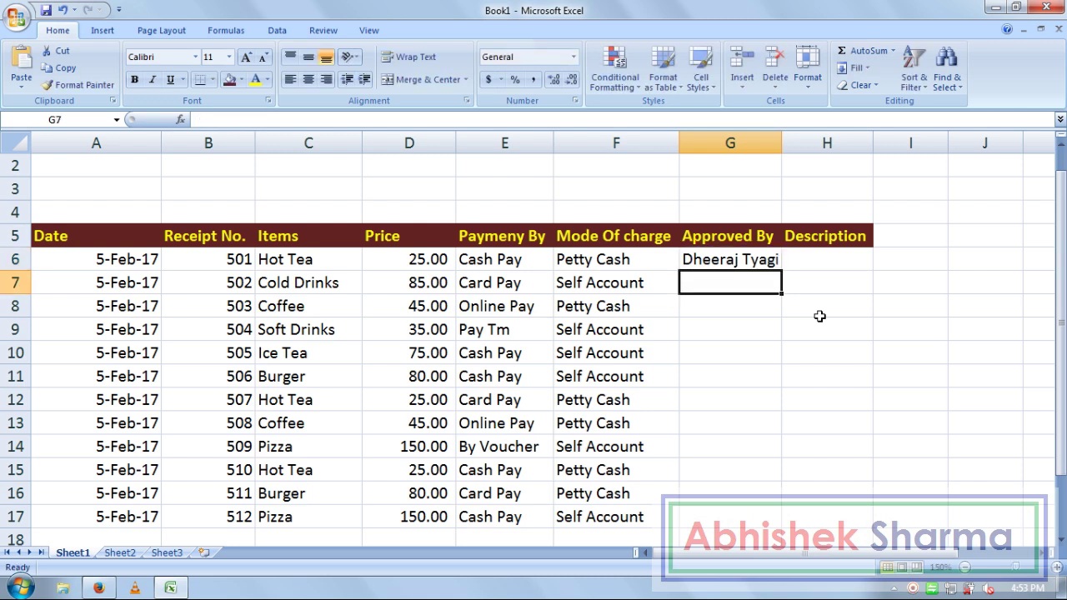
type("Deepak ")
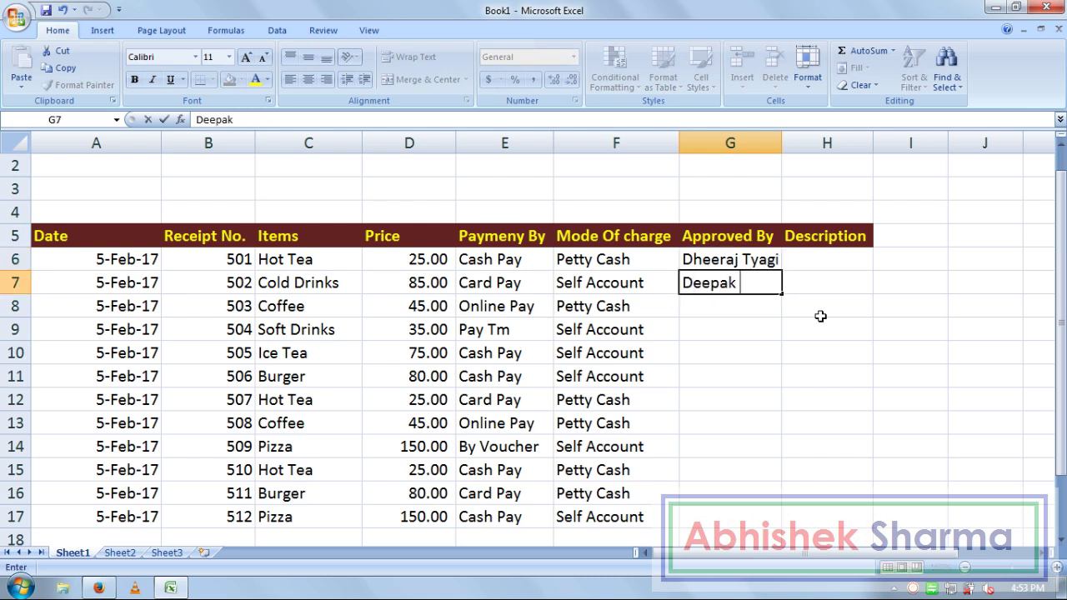
type("Kumar")
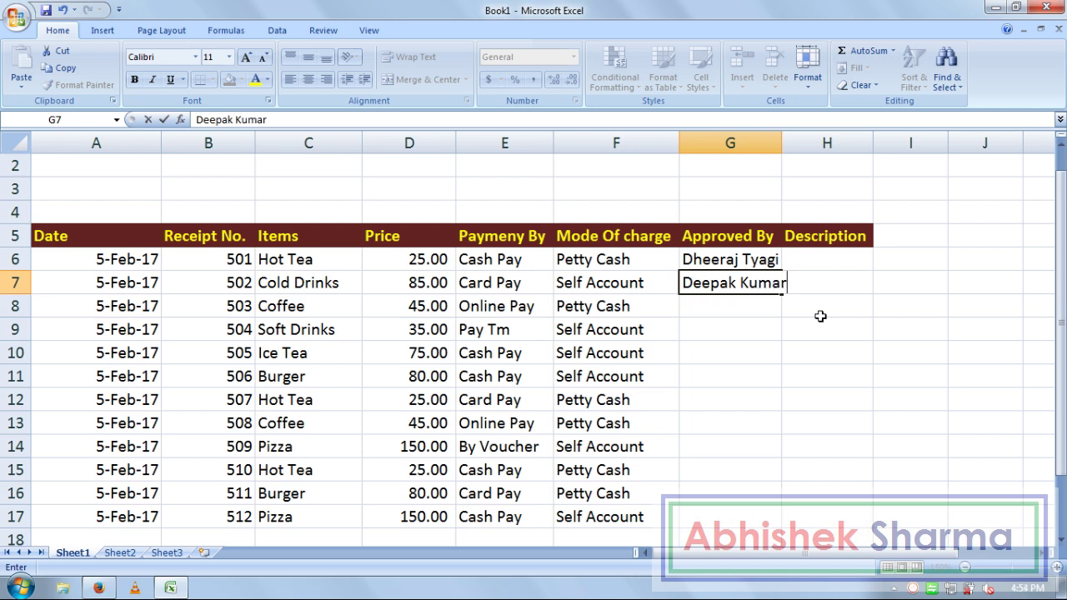
key("Return")
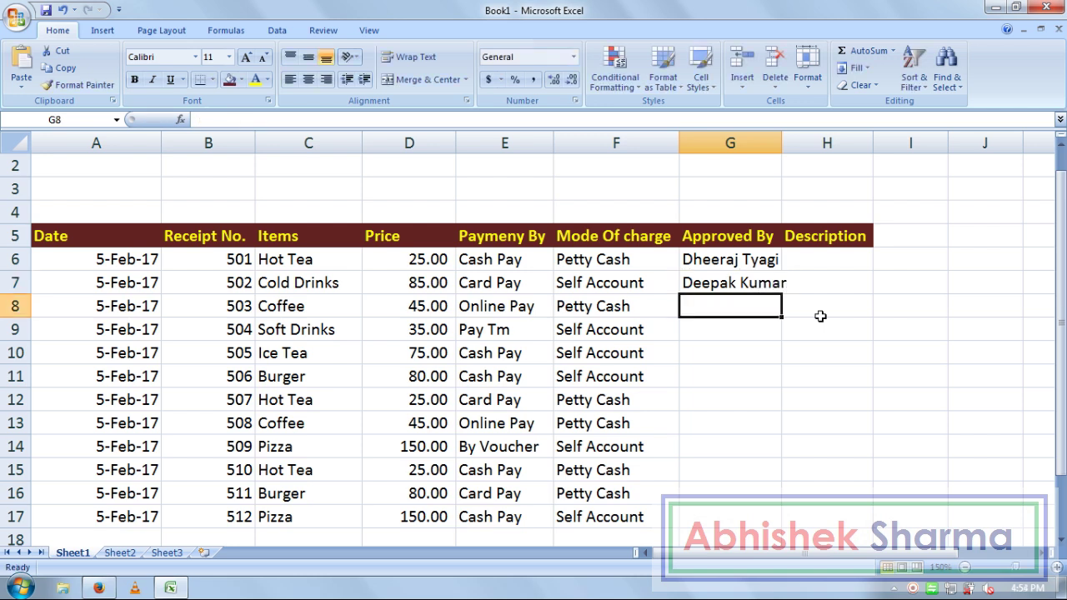
Enter the same approver as in G6 for receipt 503 in G8.
key("Left")
key("Right")
type("Dhe")
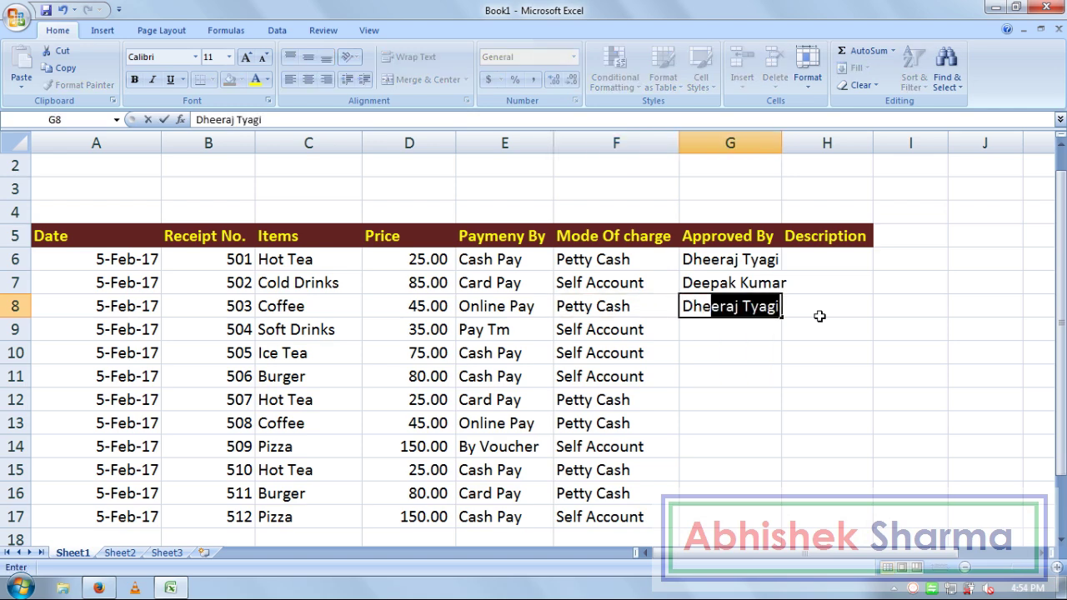
key("Return")
Enter a different approver's full name for the Soft Drinks receipt 504 in G9.
key("Left")
key("Left")
key("Right")
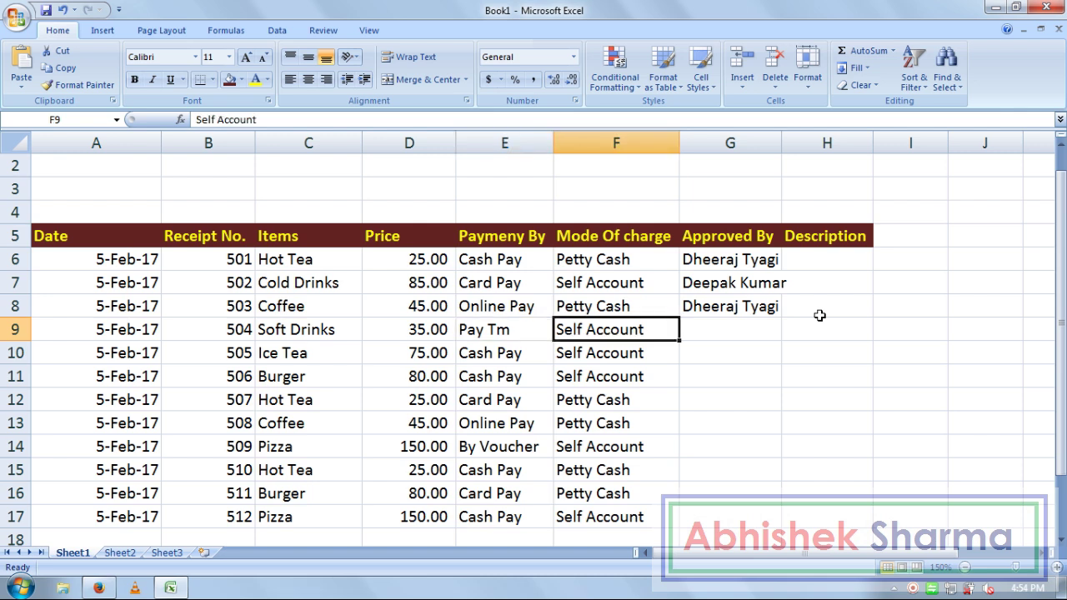
key("Right")
key("Left")
key("Right")
type("Sa")
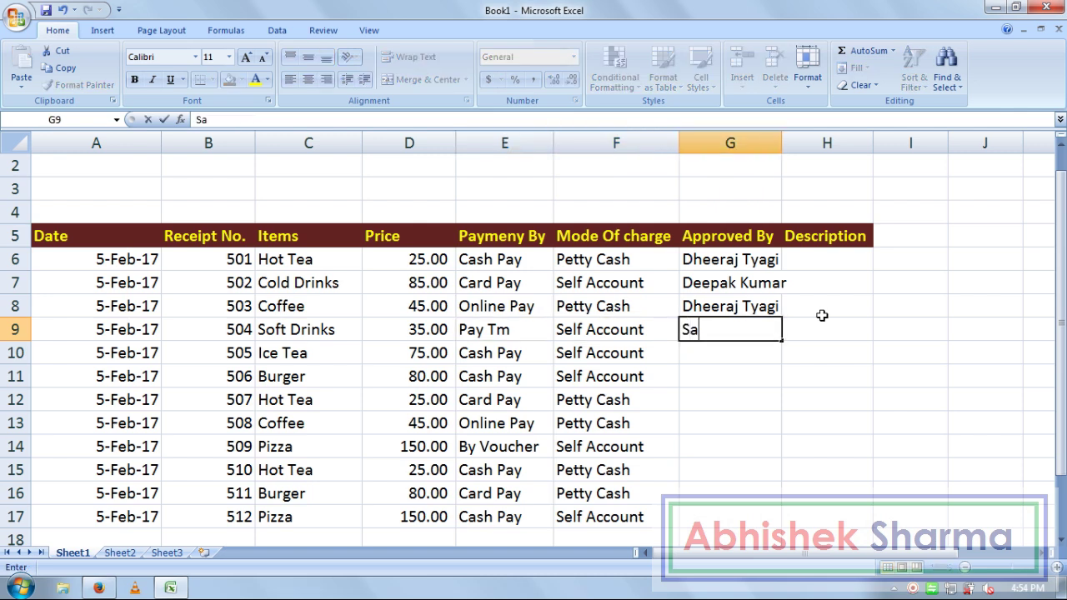
type("ndeep Ku")
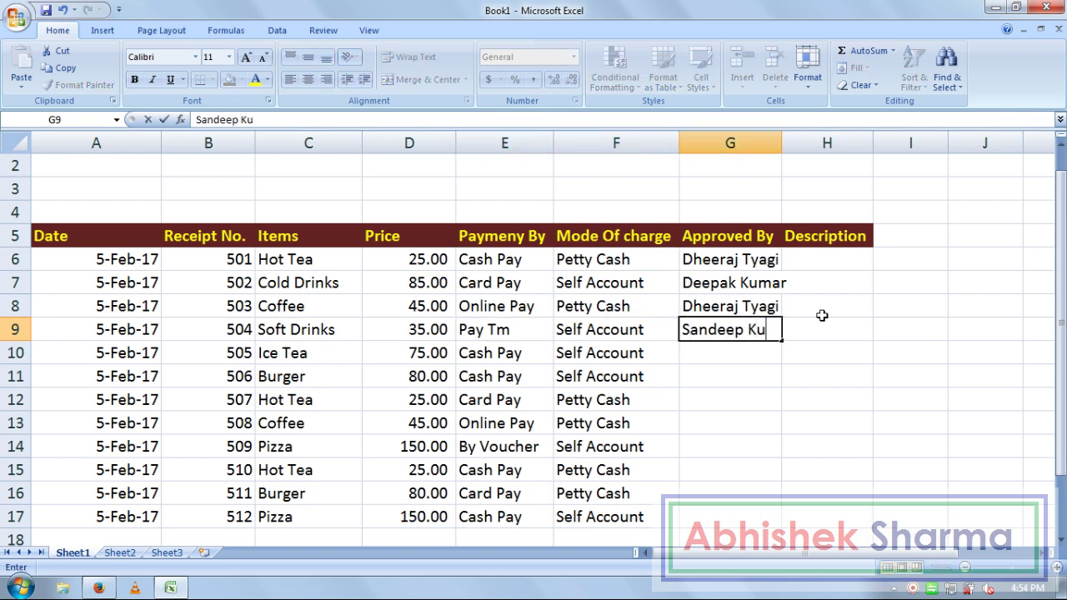
type("mar")
key("Return")
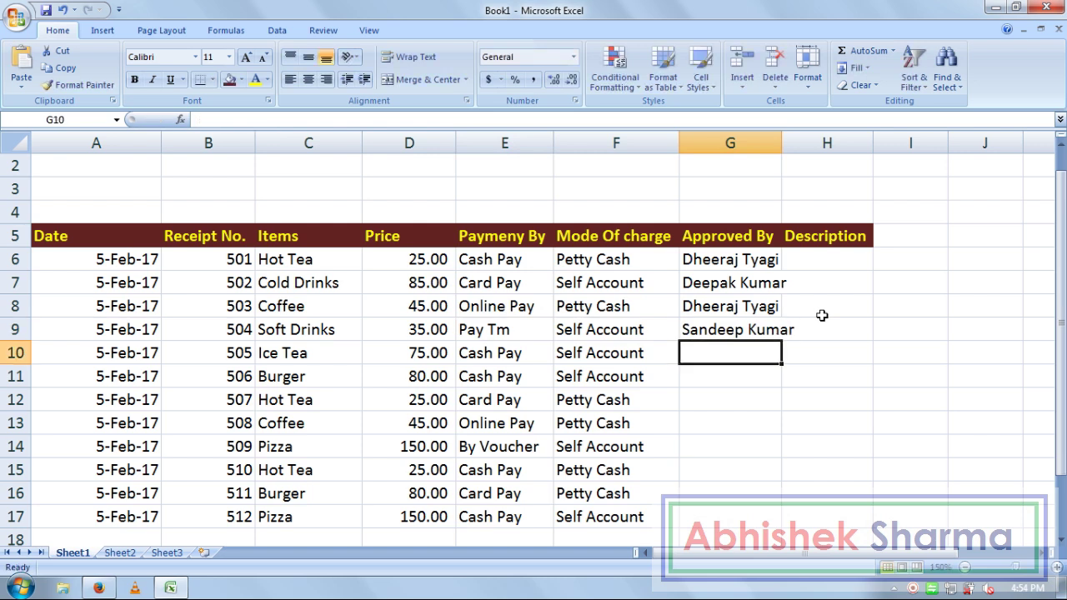
Enter another approver's full name for the Ice Tea receipt 505 in G10.
key("Left")
key("Right")
type("Su")
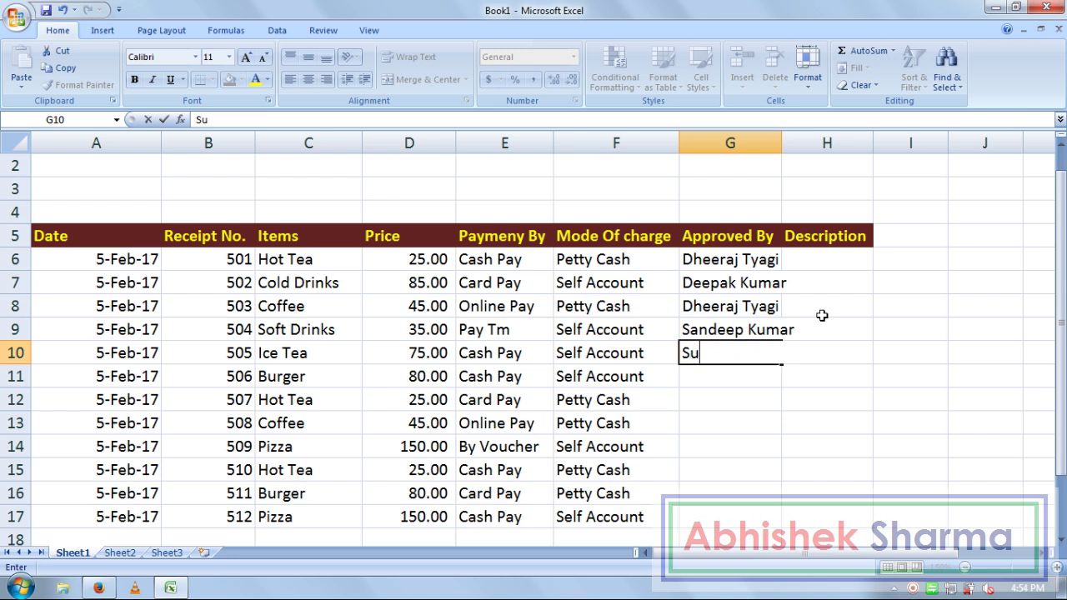
type("dhir mohan")
key("Return")
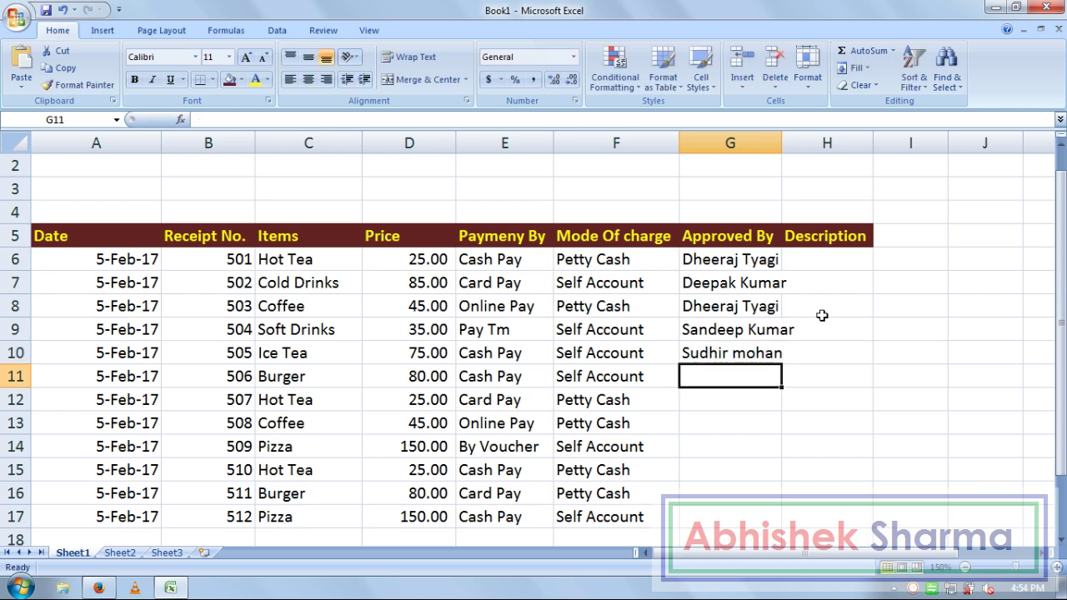
Enter a new approver's full name for receipt 506 in G11 and repeat the G6 approver for receipt 507 in G12.
type("Ash")
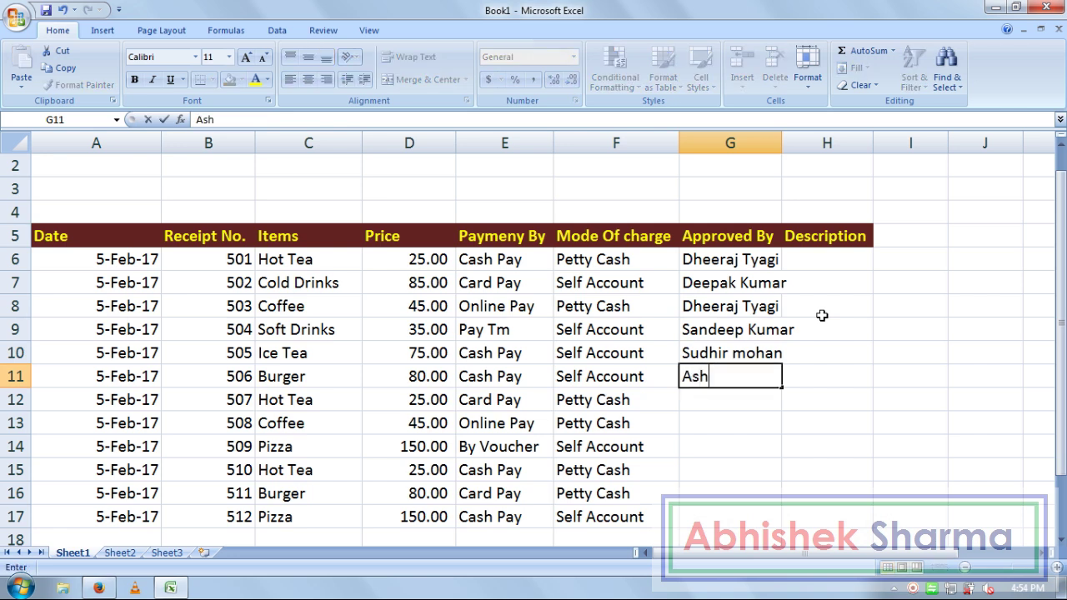
type("ish Sharma")
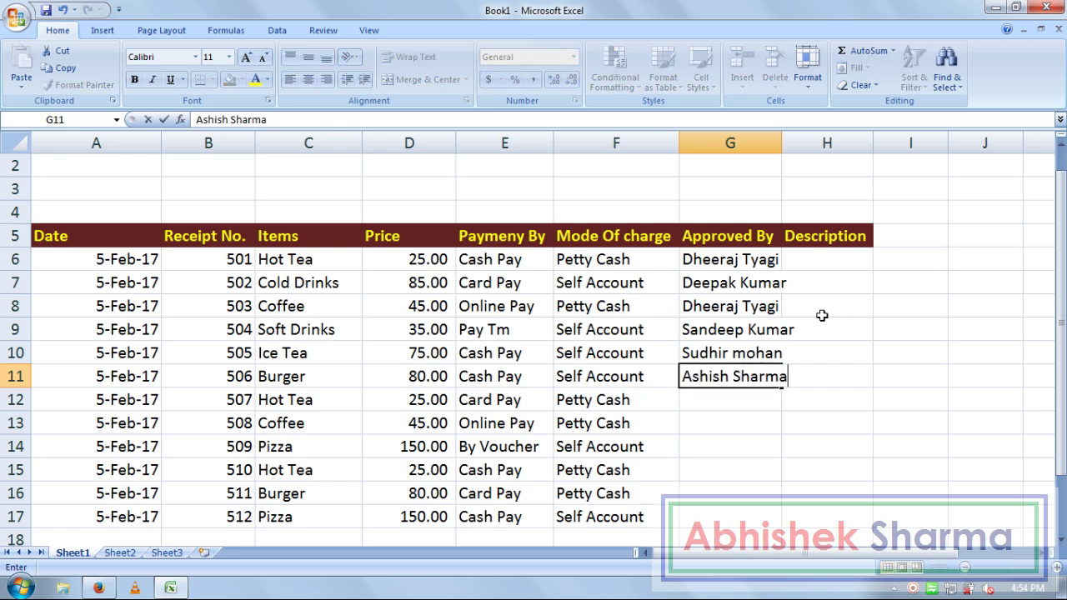
key("Return")
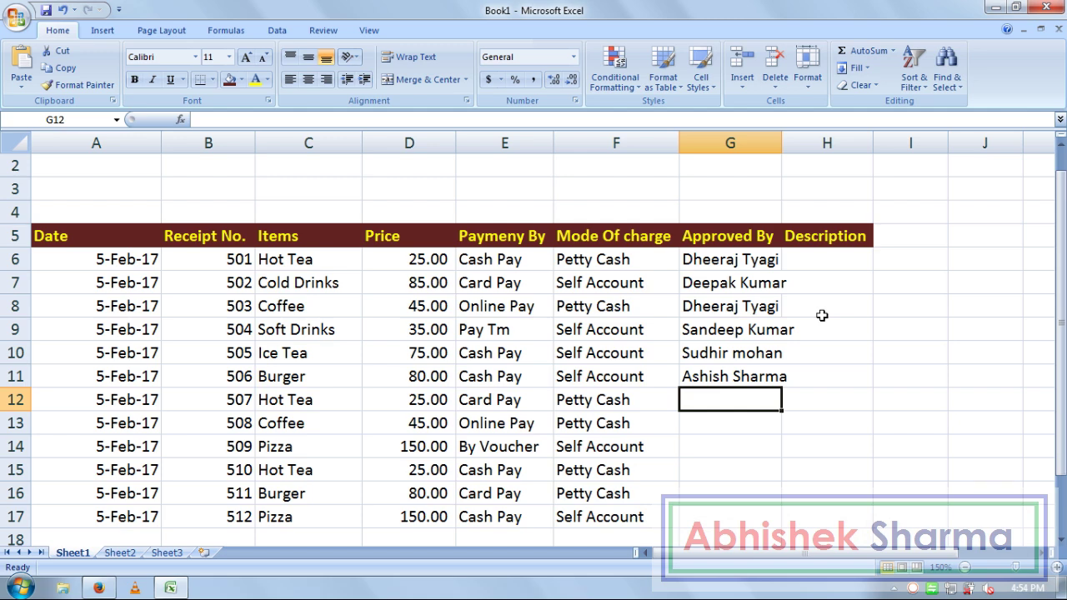
type("Dh")
key("Return")
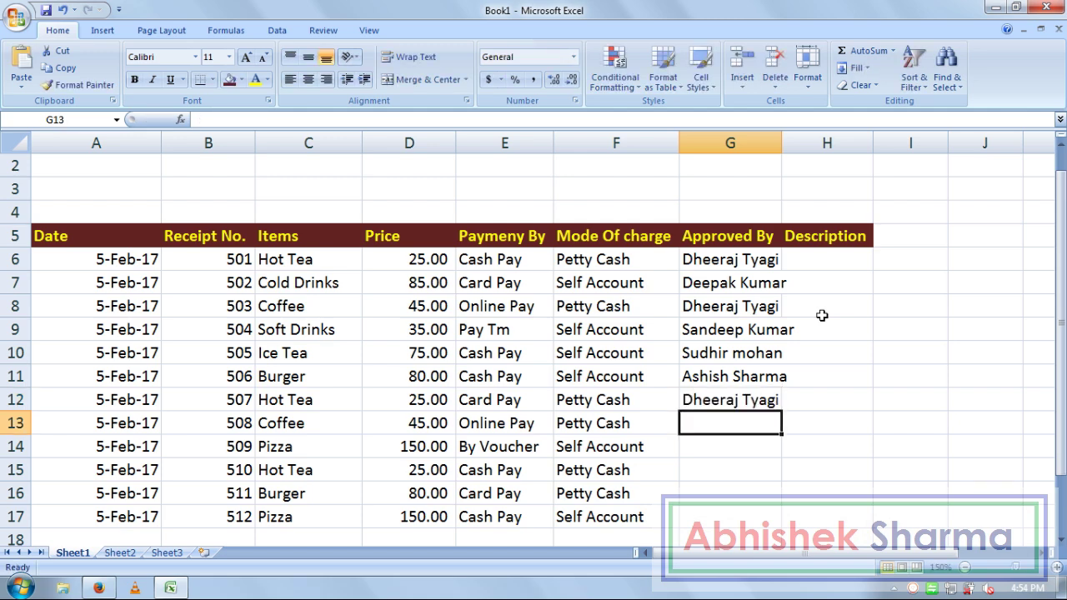
Repeat the G6 approver for receipt 508 in G13 and enter a new approver's full name for receipt 509 in G14.
type("Dh")
key("Return")
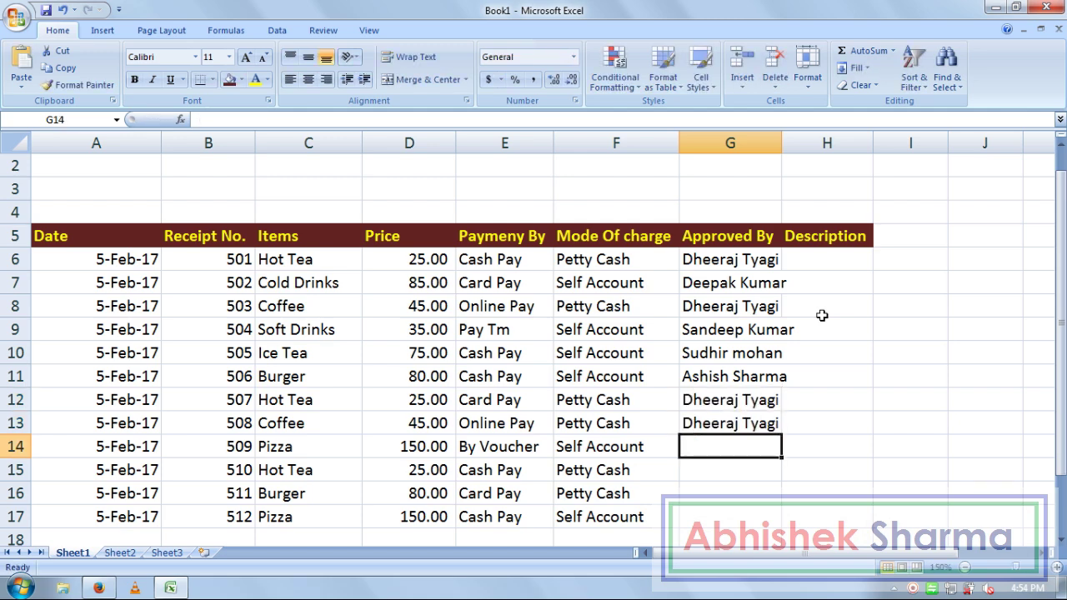
type("Ra")
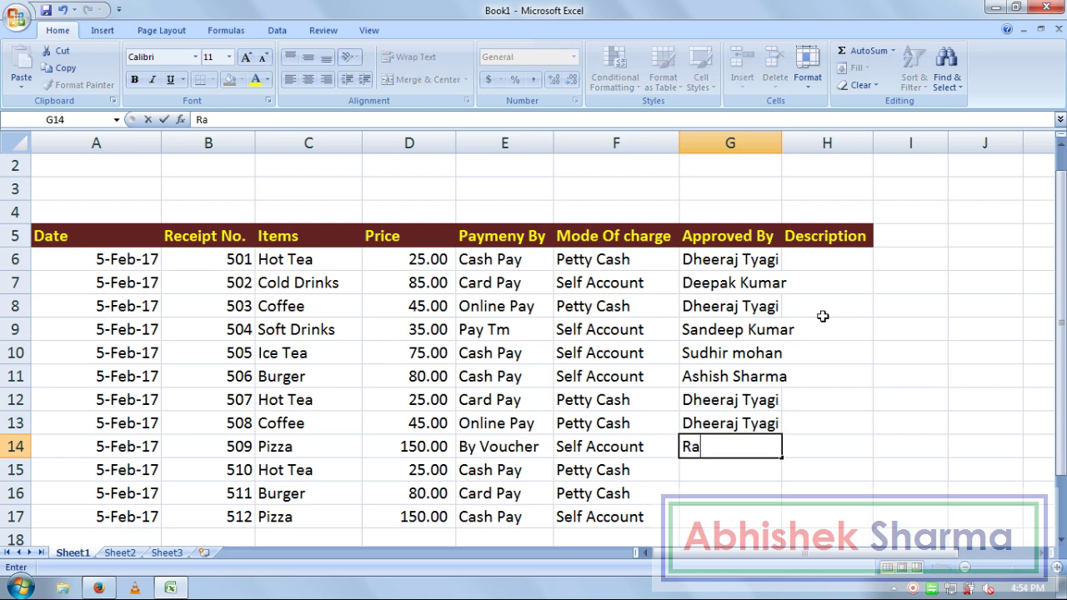
type("ja Verma")
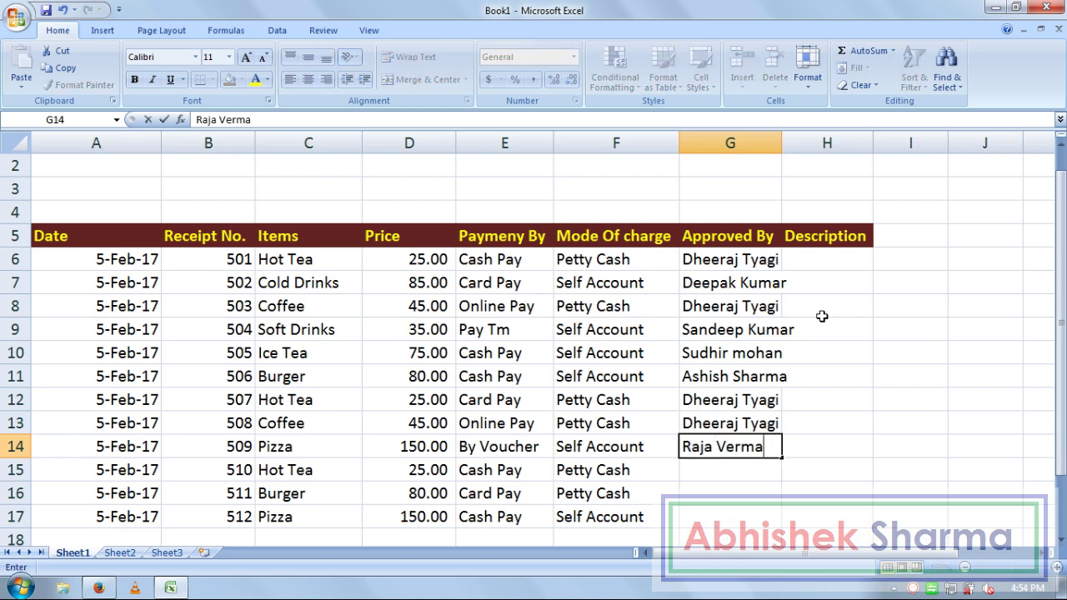
key("Return")
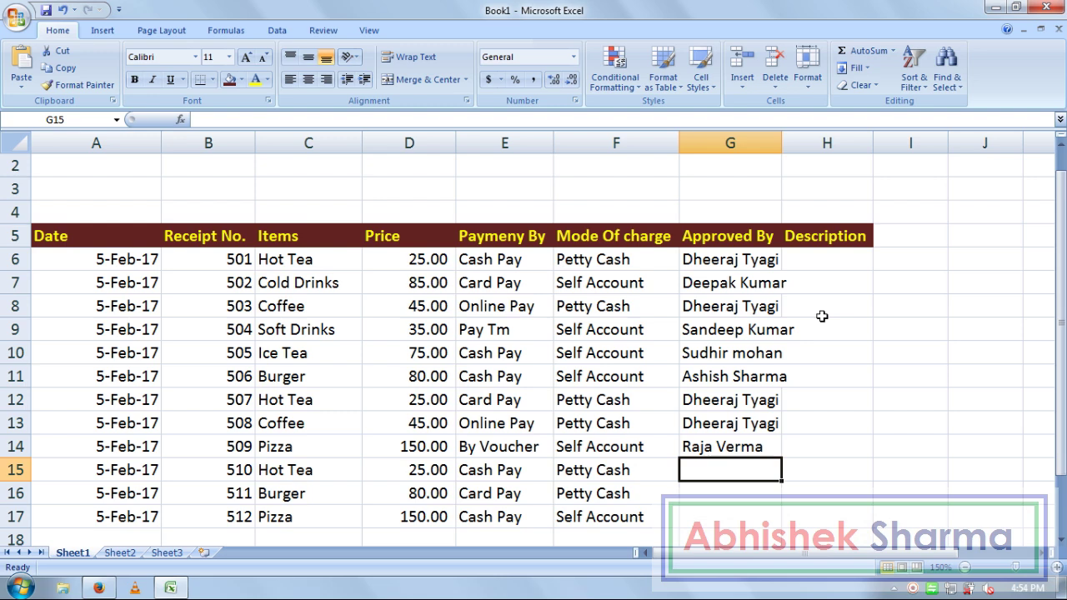
Enter the same approver as in G6 for receipts 510 and 511 in G15 and G16.
type("Dh")
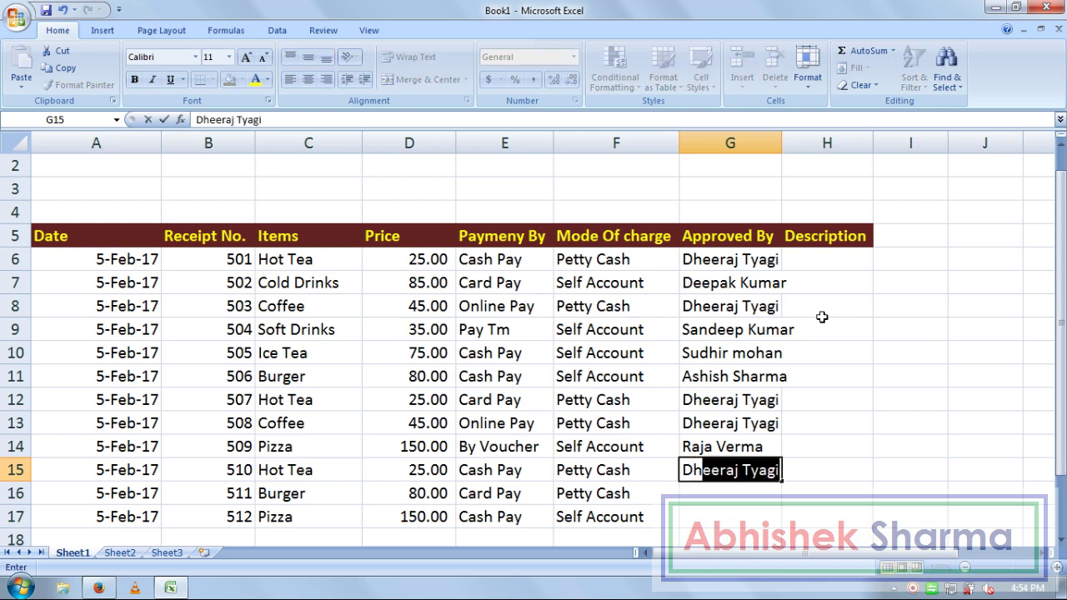
key("Return")
key("Return")
key("Up")
type("Dh")
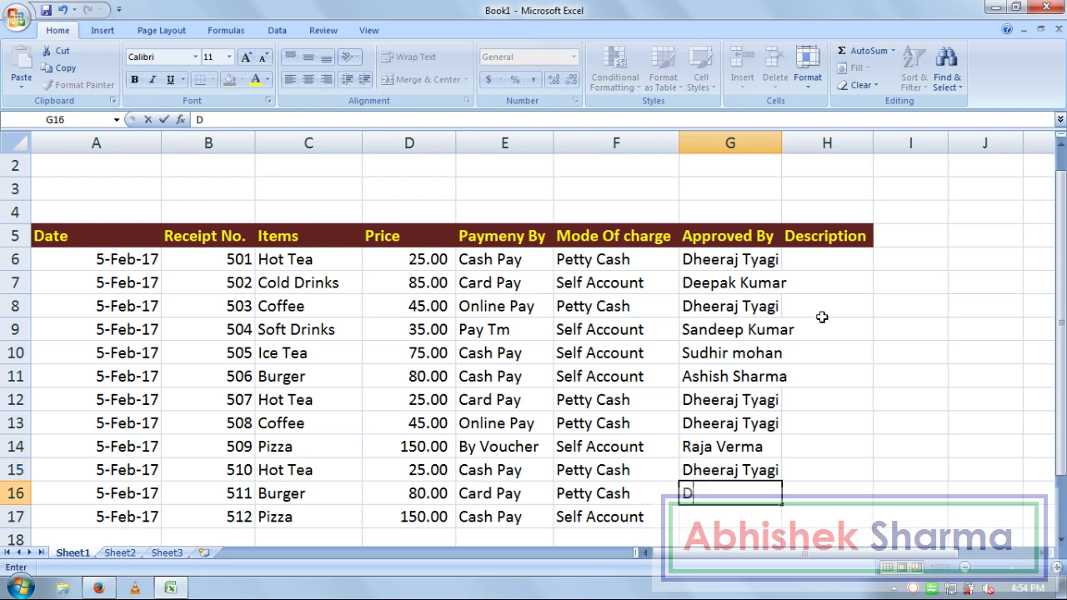
key("Return")
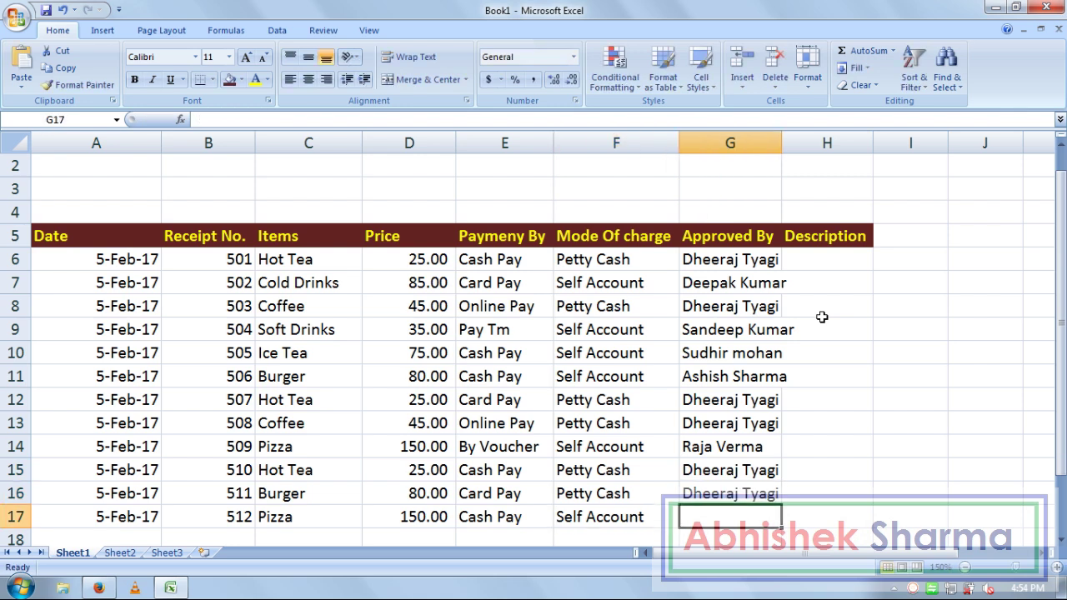
Enter a different approver's full name for the Pizza receipt 512 in G17.
type("Abhi")
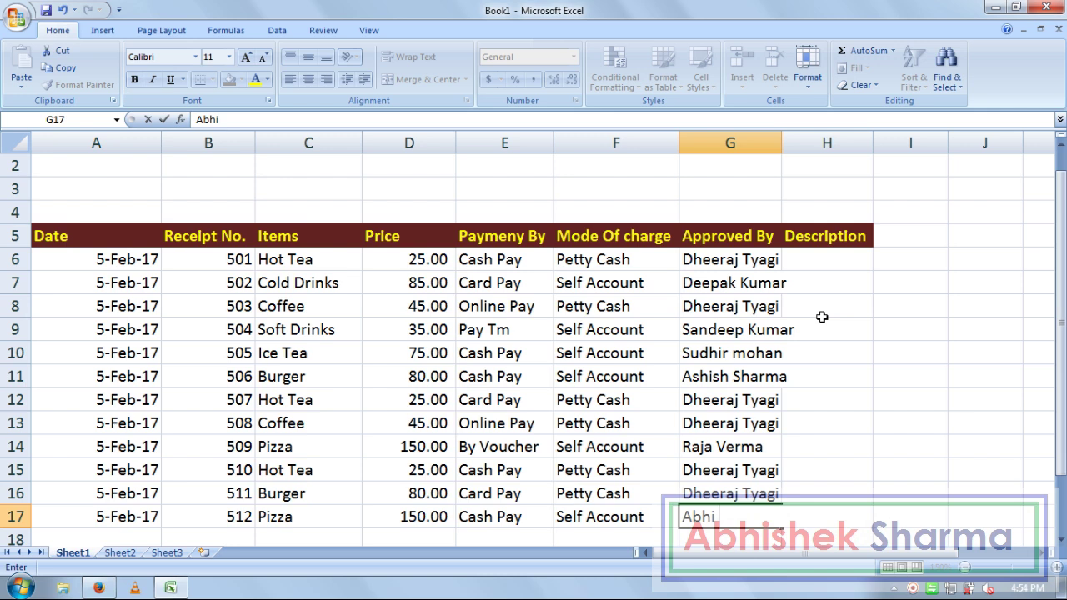
type(" Sen")
key("Tab")
Widen the Approved By and Description columns, G and H.
key("Up")
key("Up")
key("Up")
key("Up")
key("Up")
key("Up")
key("Up")
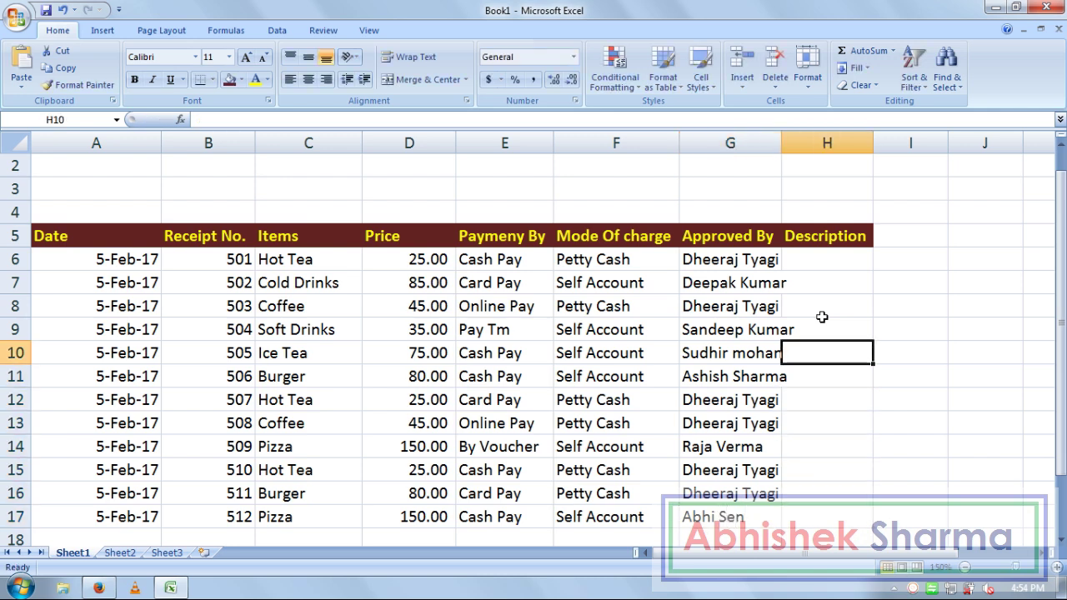
left_click_drag(781, 143, 791, 142)
left_click(828, 370)
left_click(833, 260)
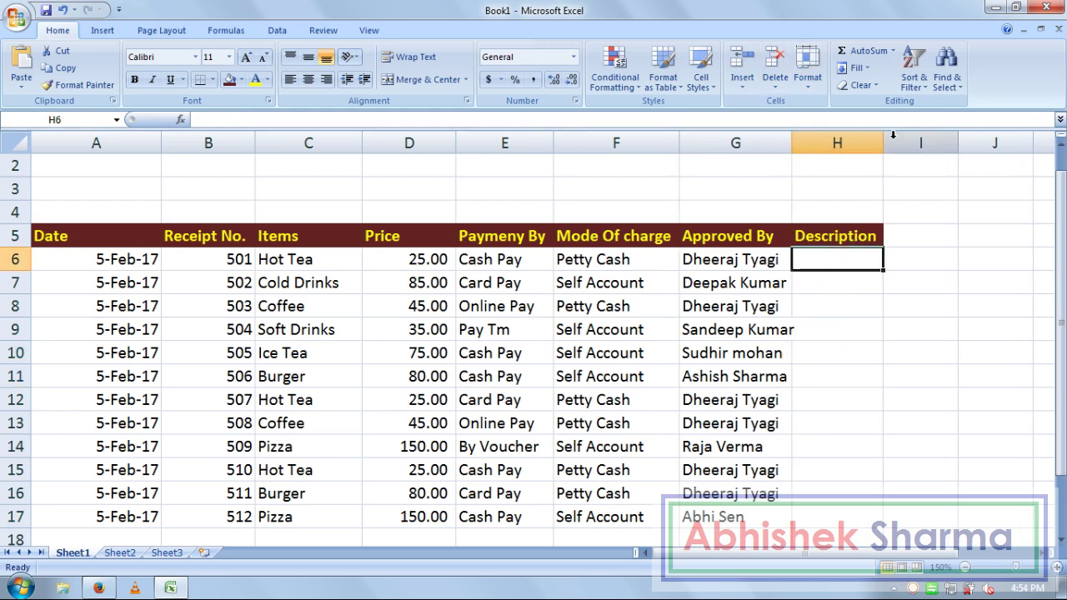
left_click_drag(885, 143, 911, 143)
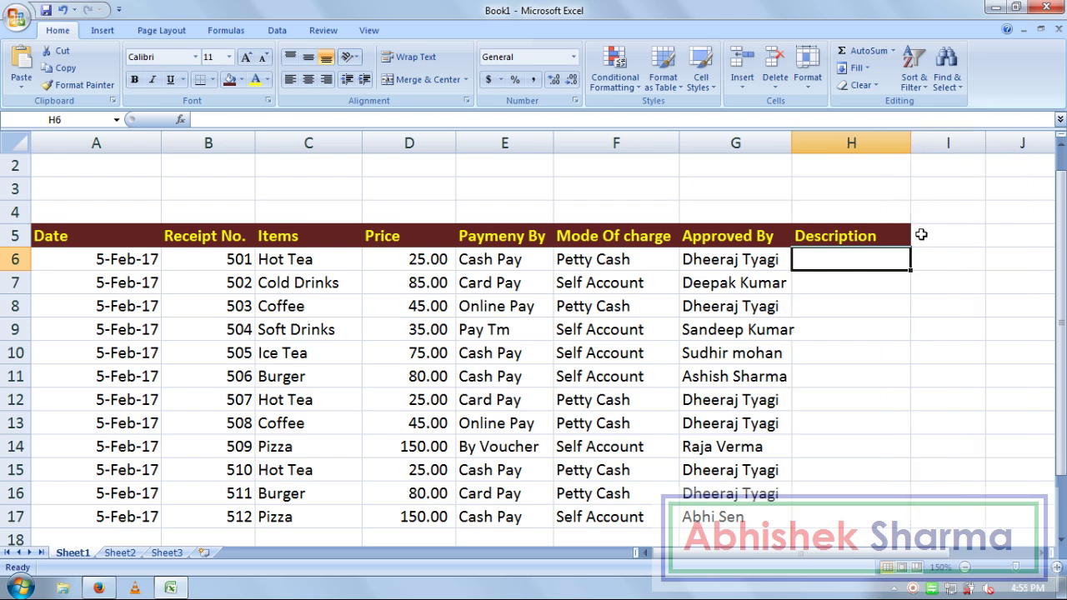
key("Down")
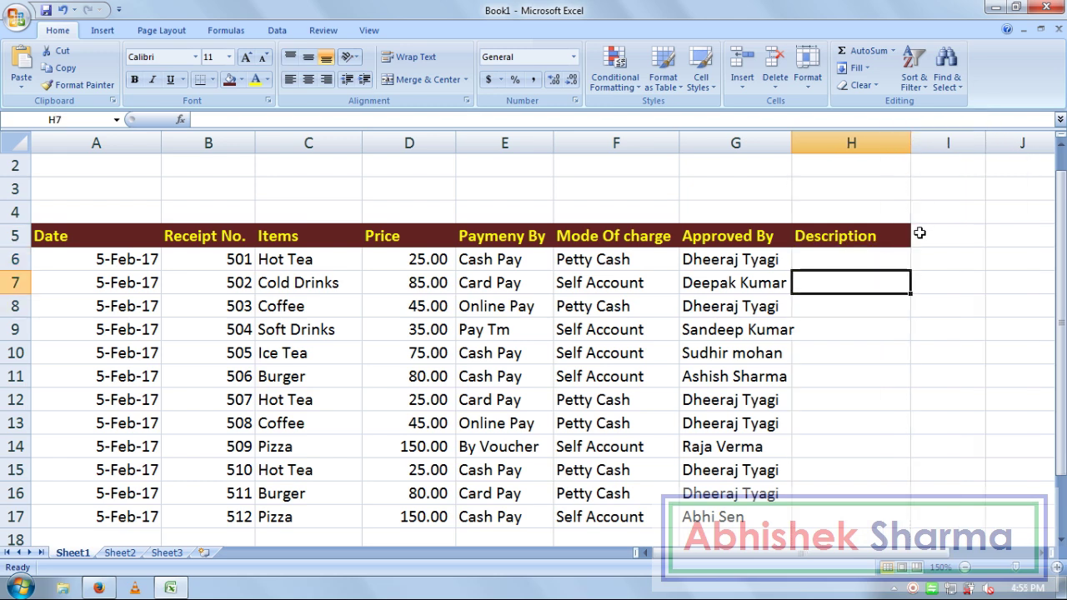
key("Up")
key("Left")
key("Left")
key("Right")
key("Right")
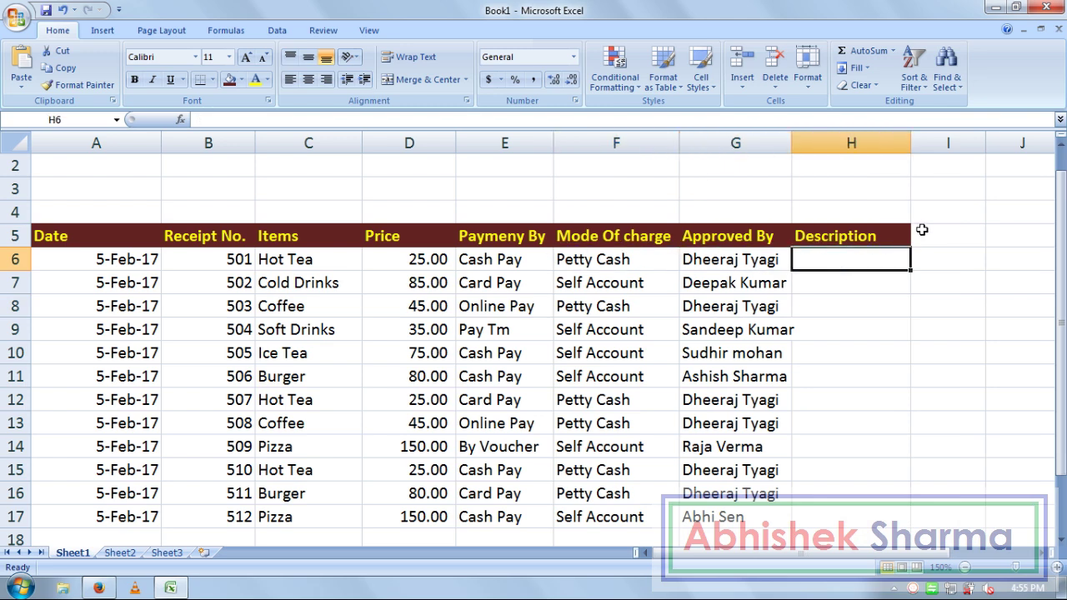
key("Down")
key("Down")
key("Up")
key("Up")
Enter the description "Payment By Company" in H6 and fit column H's width to its contents.
type("Pay")
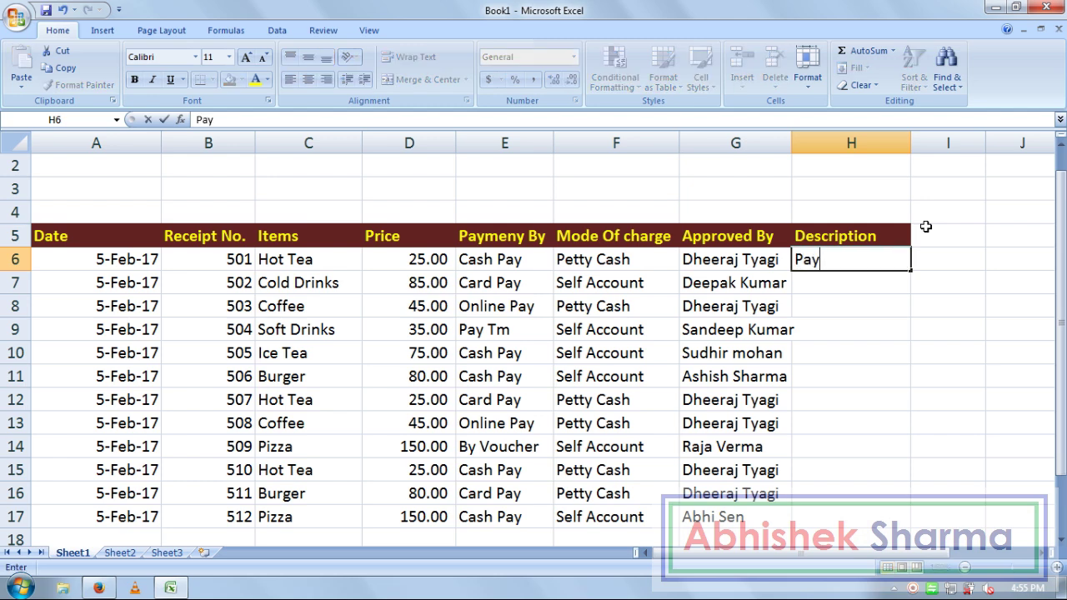
type("ment")
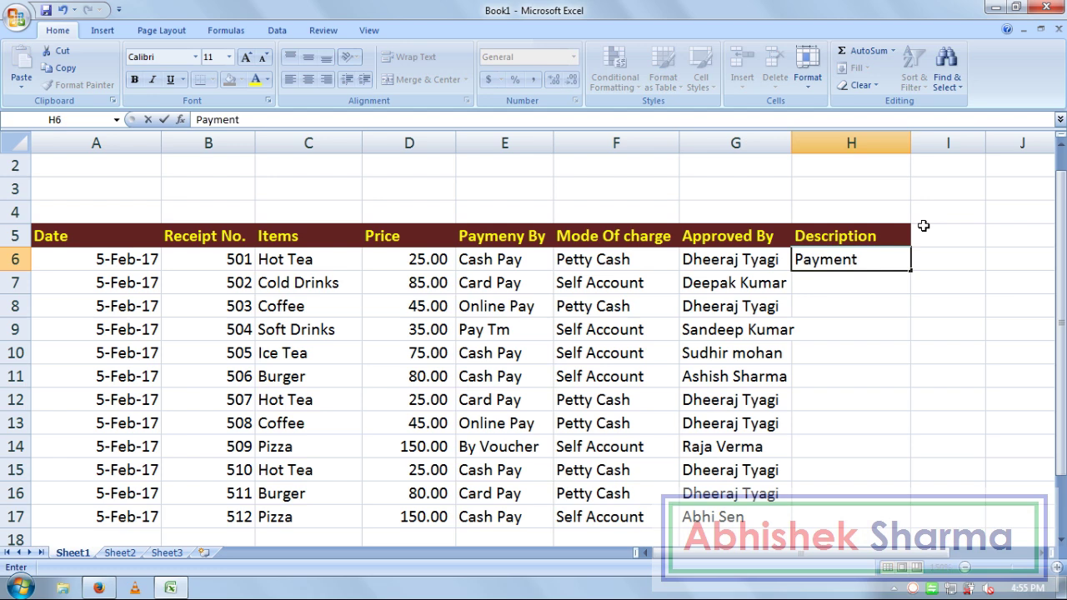
type(" n")
key("BackSpace")
type("By Company")
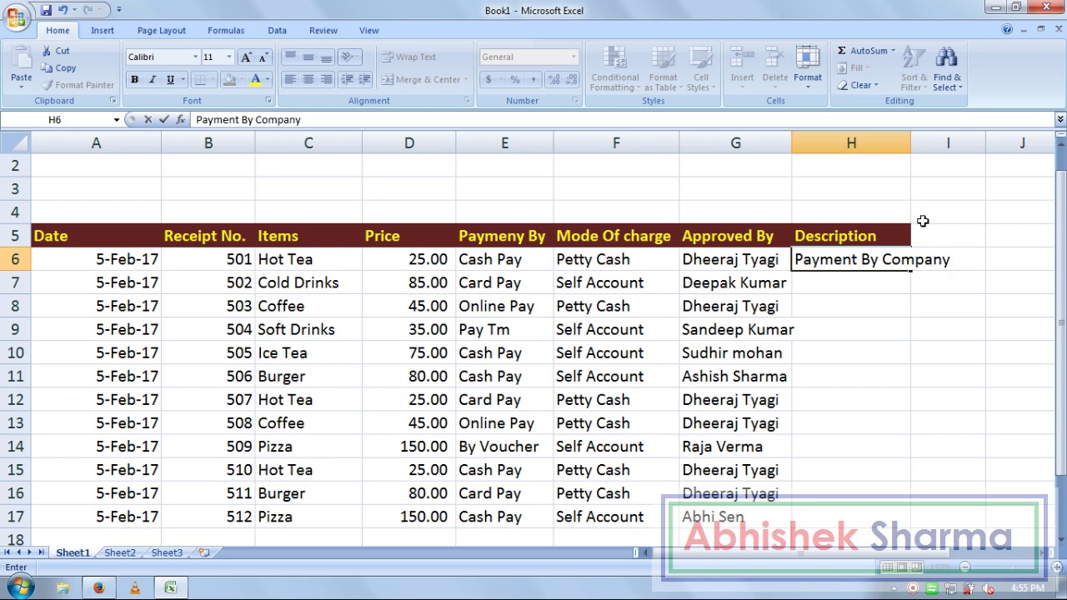
key("Return")
left_click(917, 142)
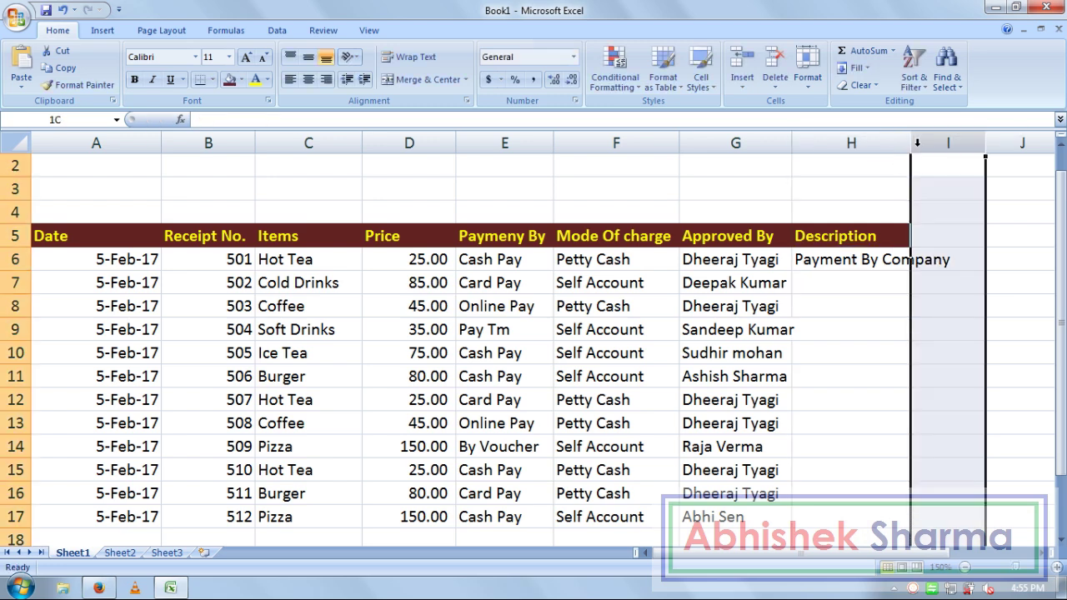
double_click(911, 142)
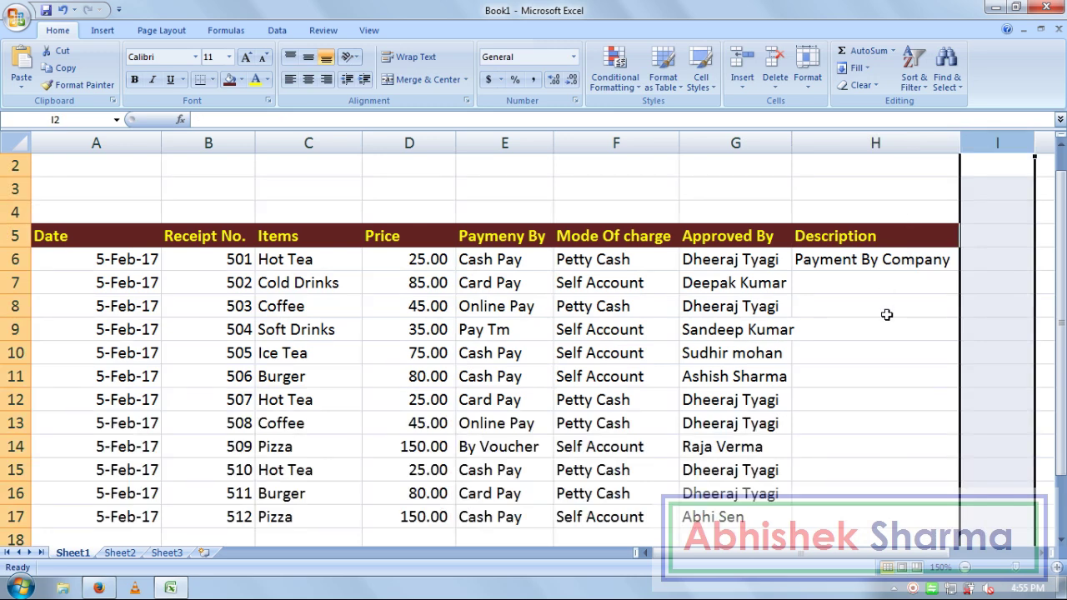
Enter the description "Payment By Employee" for receipt 502 in H7.
left_click(888, 315)
left_click(871, 283)
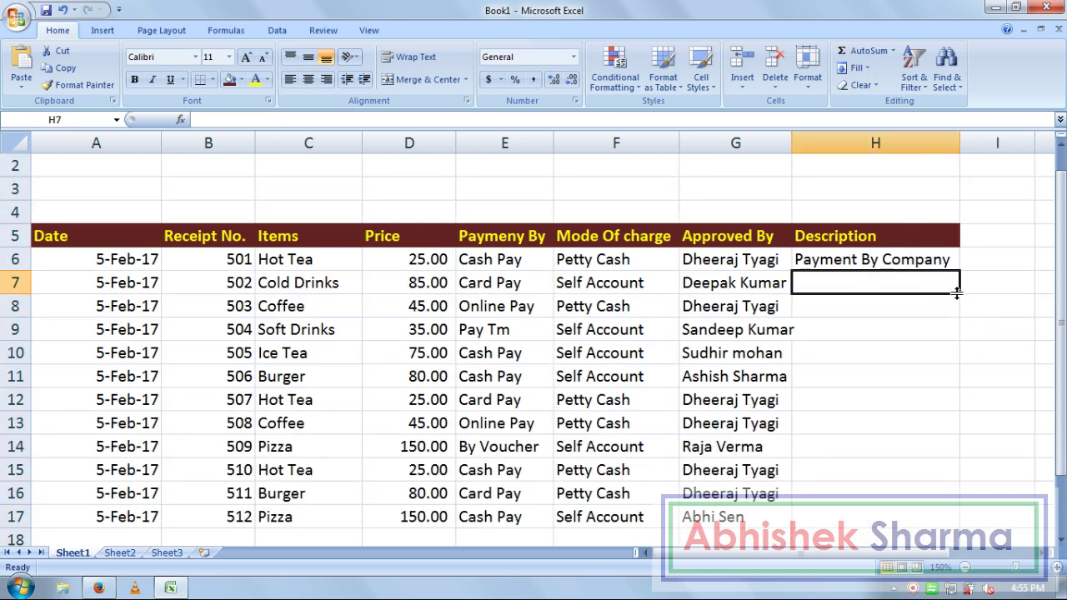
type("Paymeny")
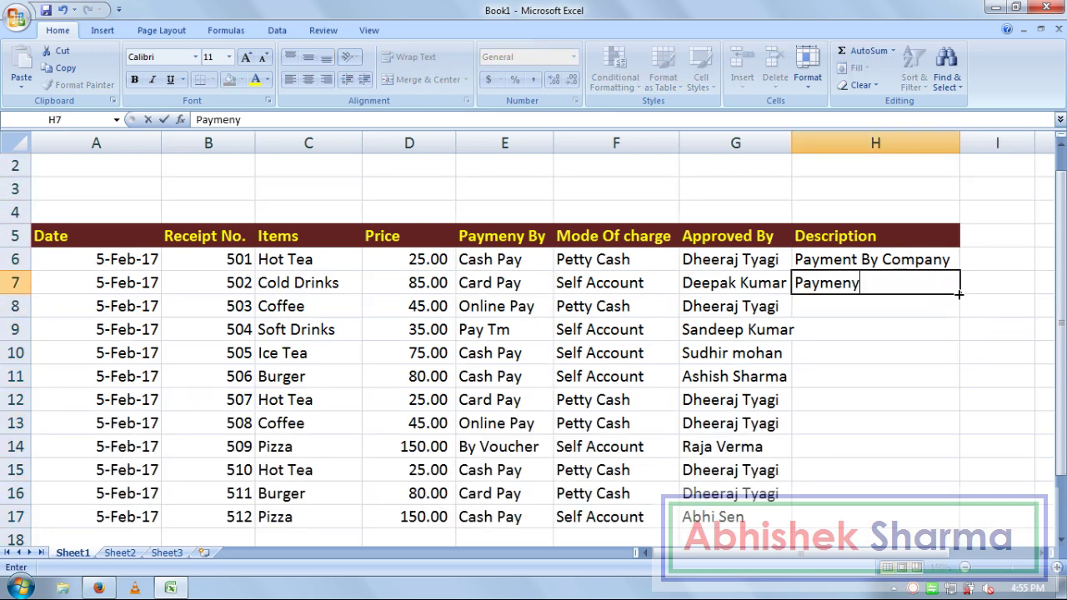
key("BackSpace")
type("t By ")
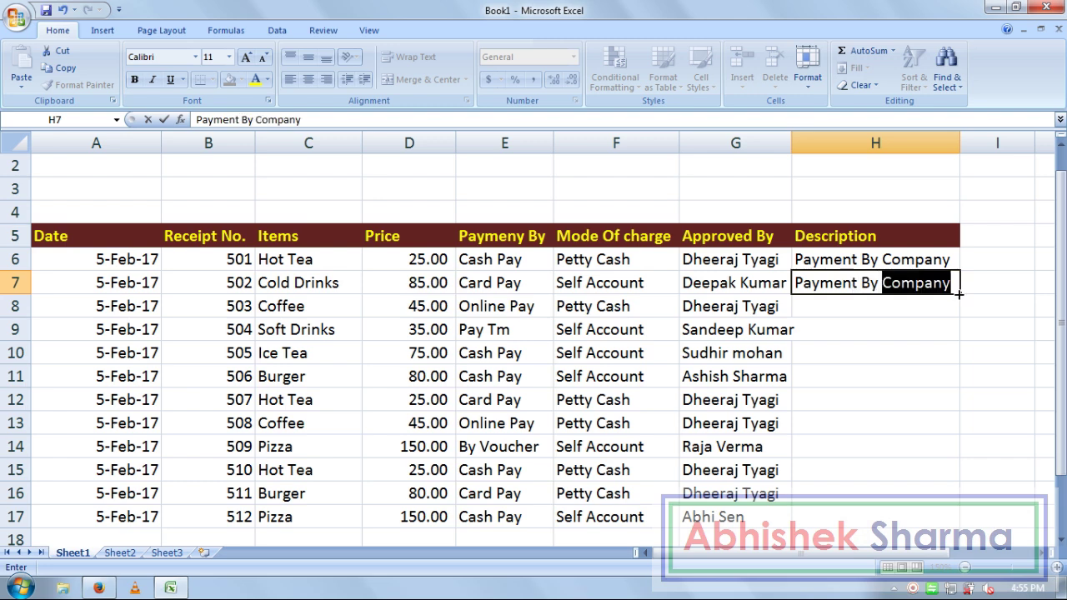
type("Em")
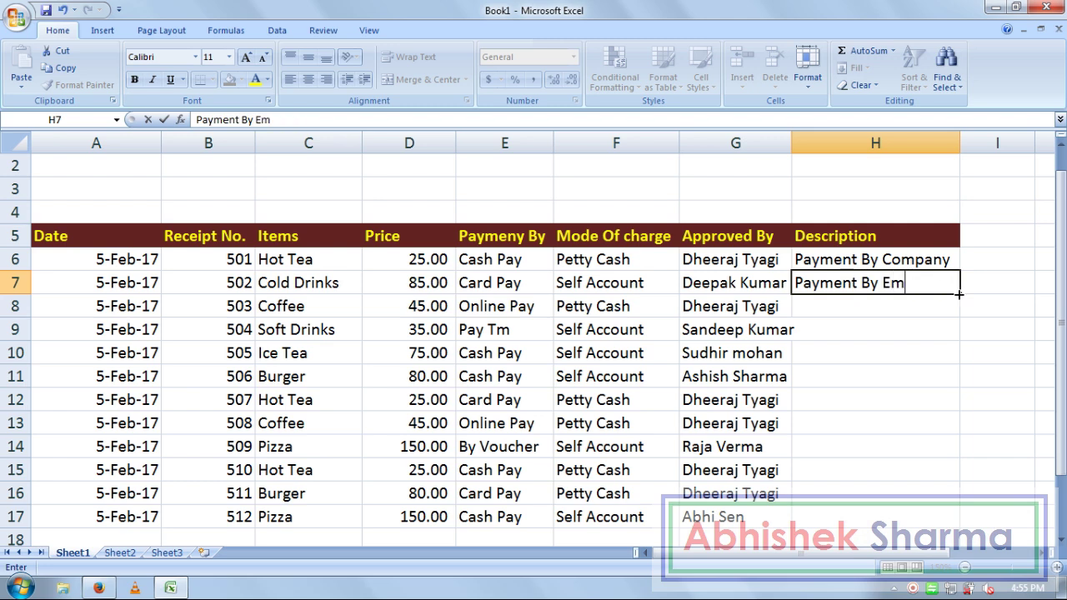
type("ployee")
key("Return")
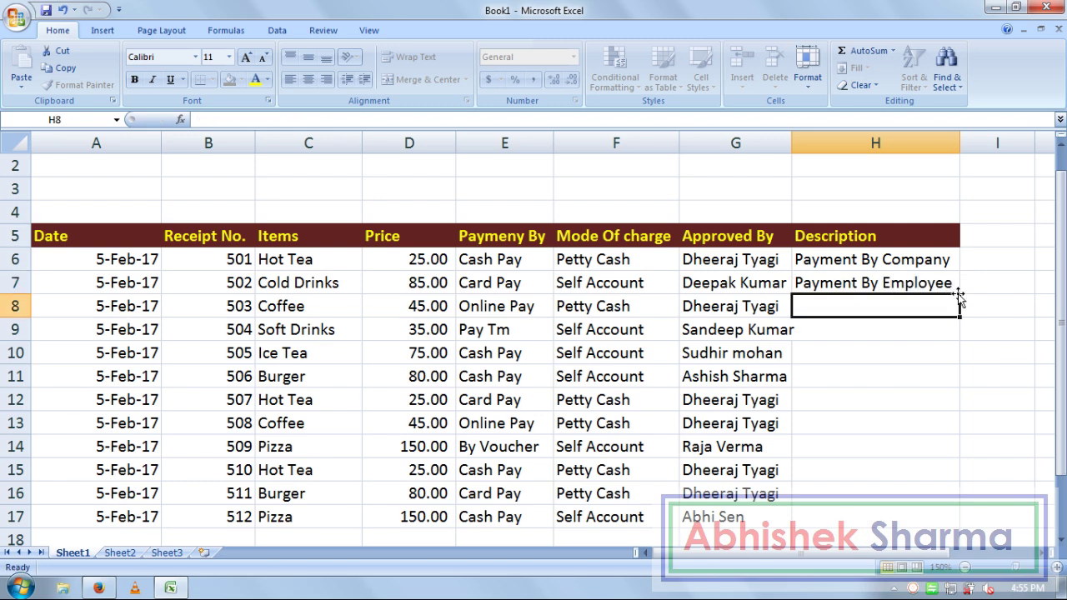
Turn on filters for the whole receipt table, A5:H17.
left_click(862, 262)
left_click(830, 288)
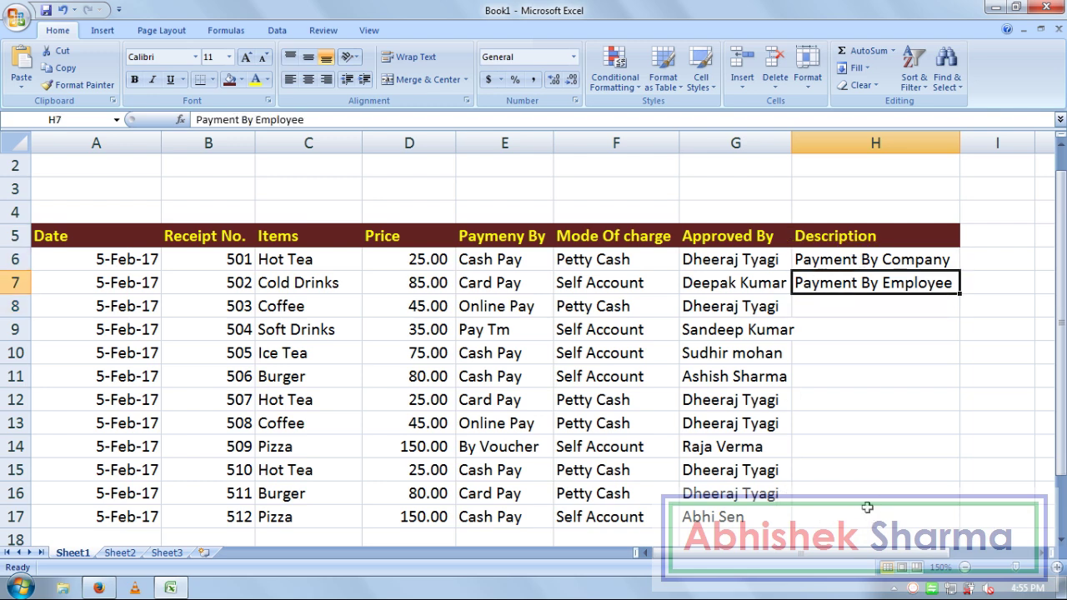
left_click_drag(867, 507, 18, 236)
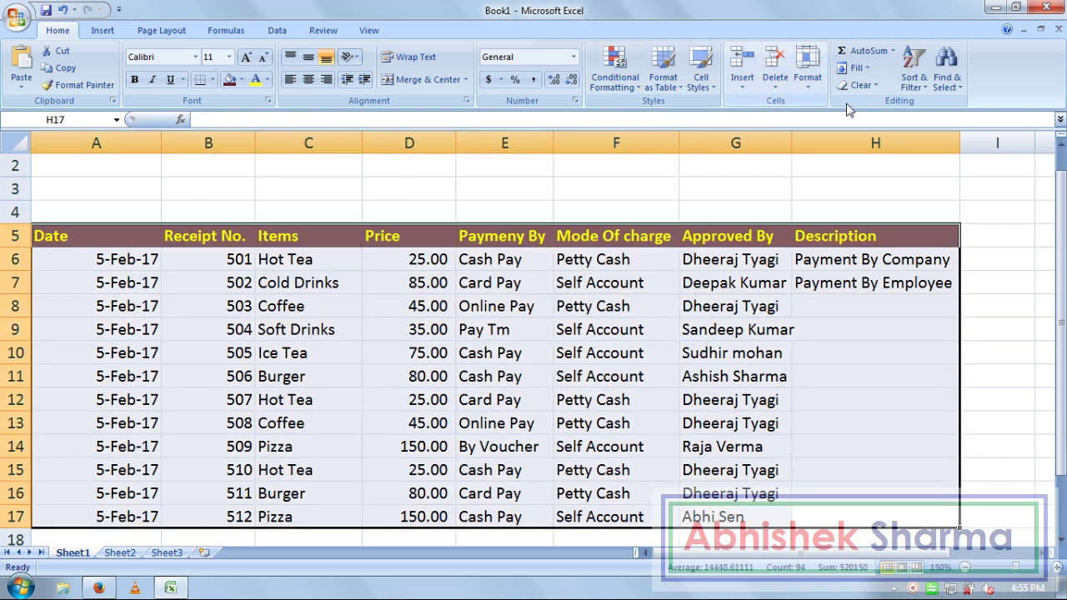
left_click(927, 83)
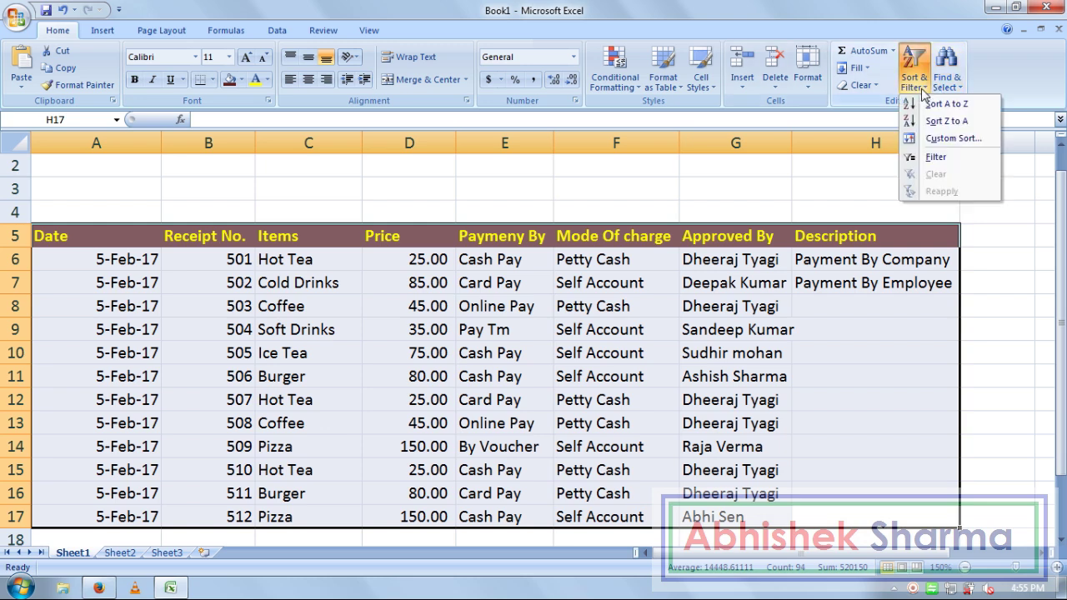
left_click(942, 156)
Filter the Approved By column to show only the approver named in G6.
left_click(784, 239)
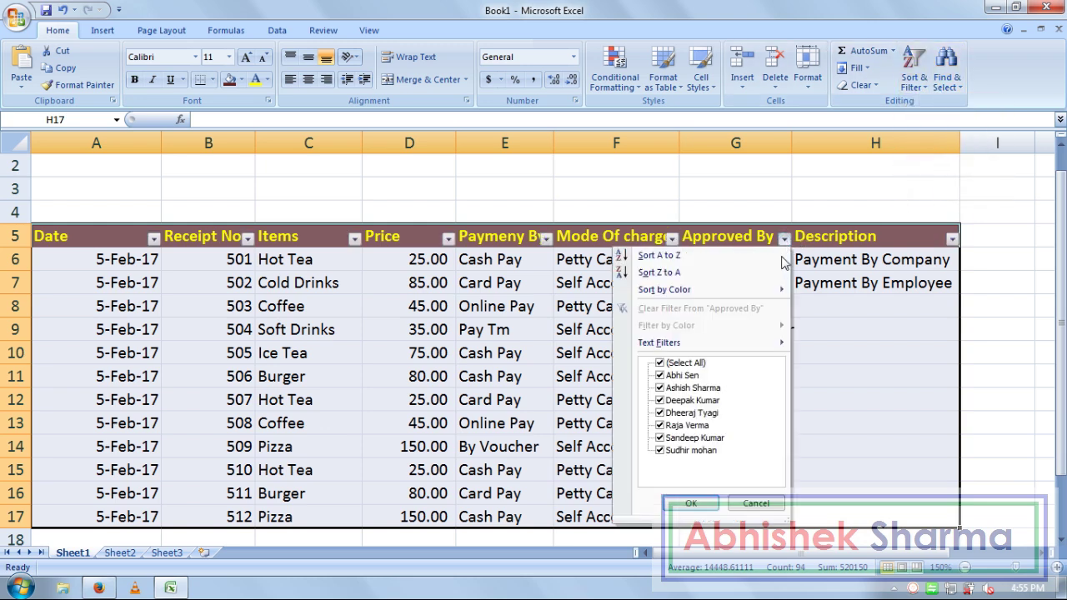
left_click(675, 363)
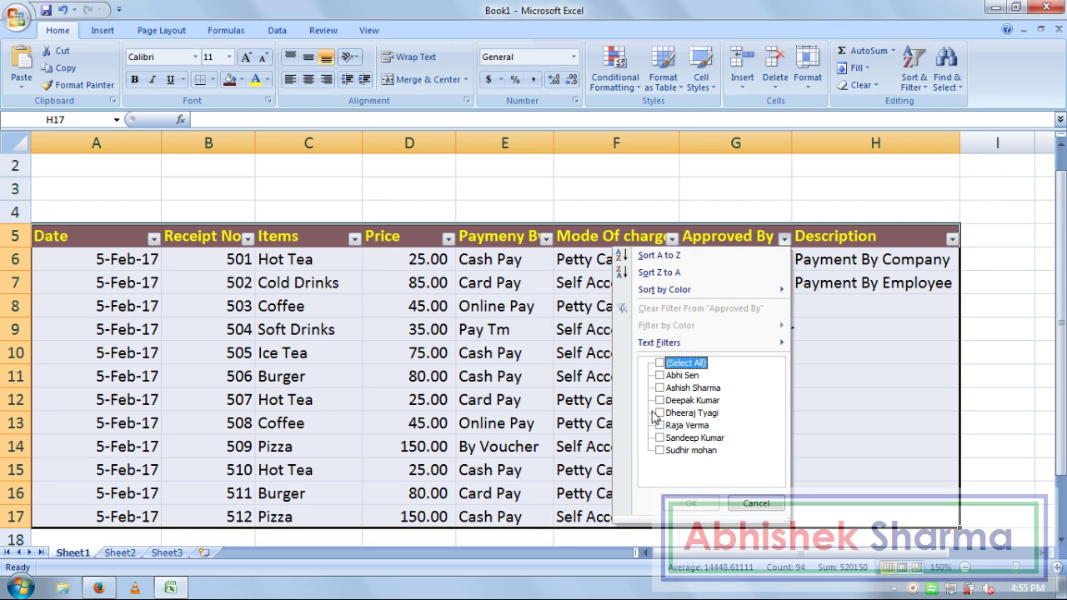
left_click(659, 413)
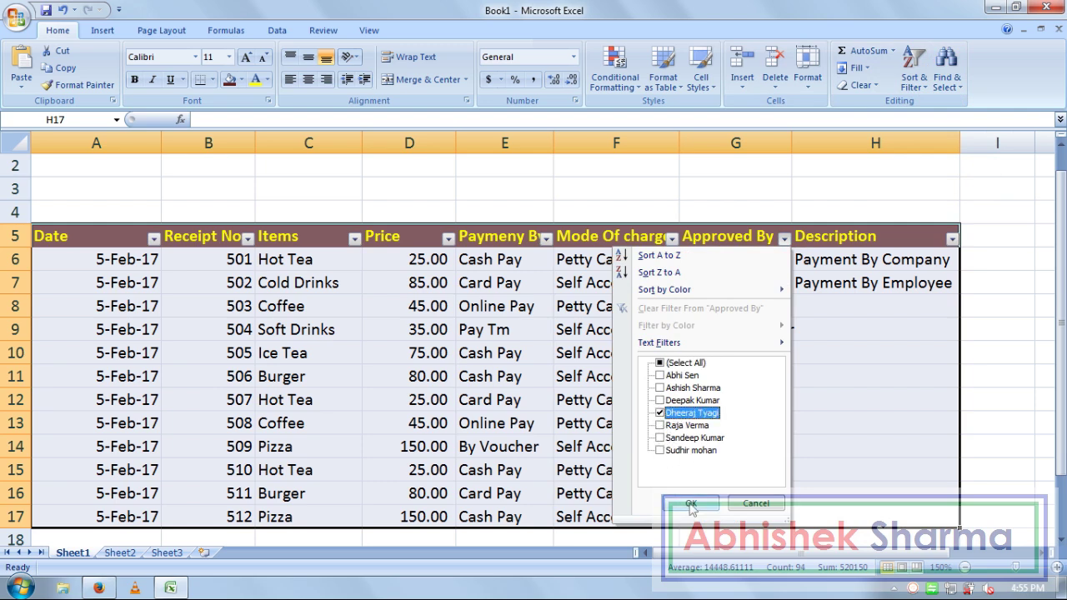
left_click(692, 505)
Fill "Payment By Company" from H6 down through the visible filtered rows to H16.
left_click(864, 327)
left_click(840, 281)
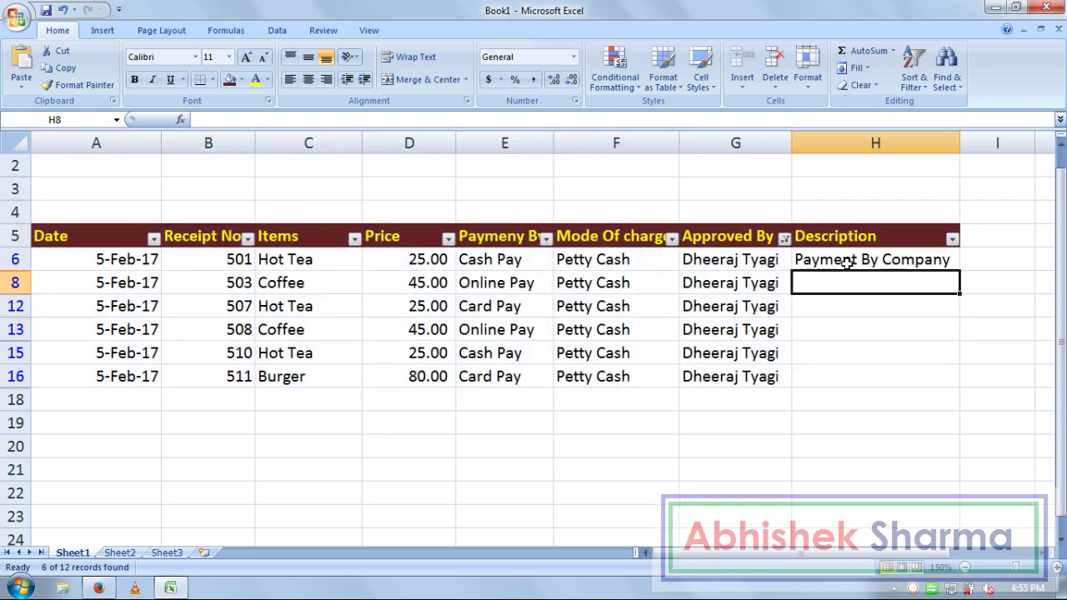
left_click_drag(846, 265, 850, 374)
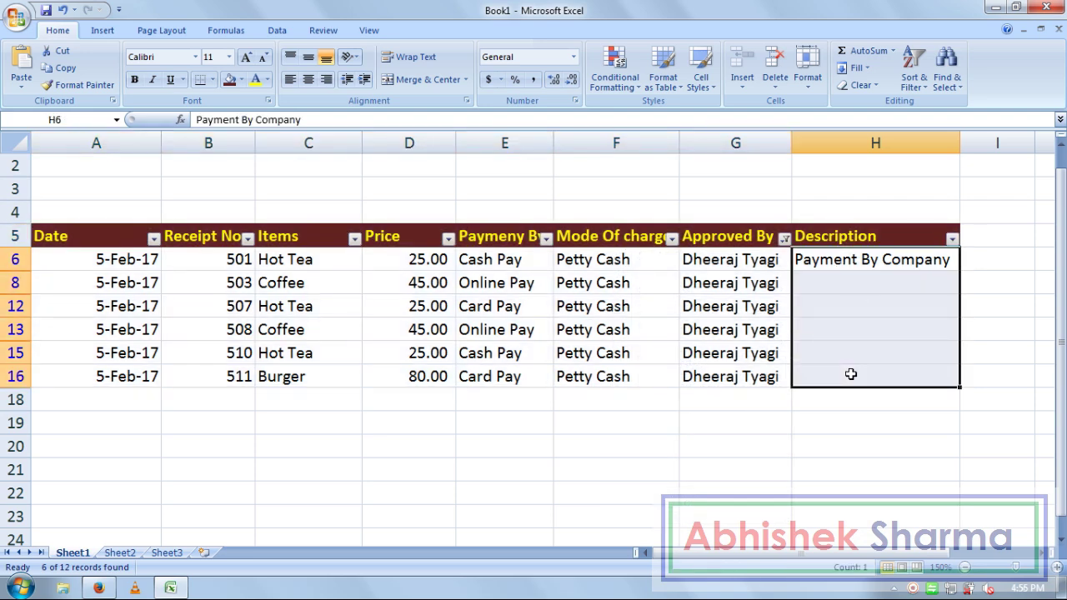
key("ctrl+d")
Change the Approved By filter to show every approver except the one named in G6.
left_click(785, 239)
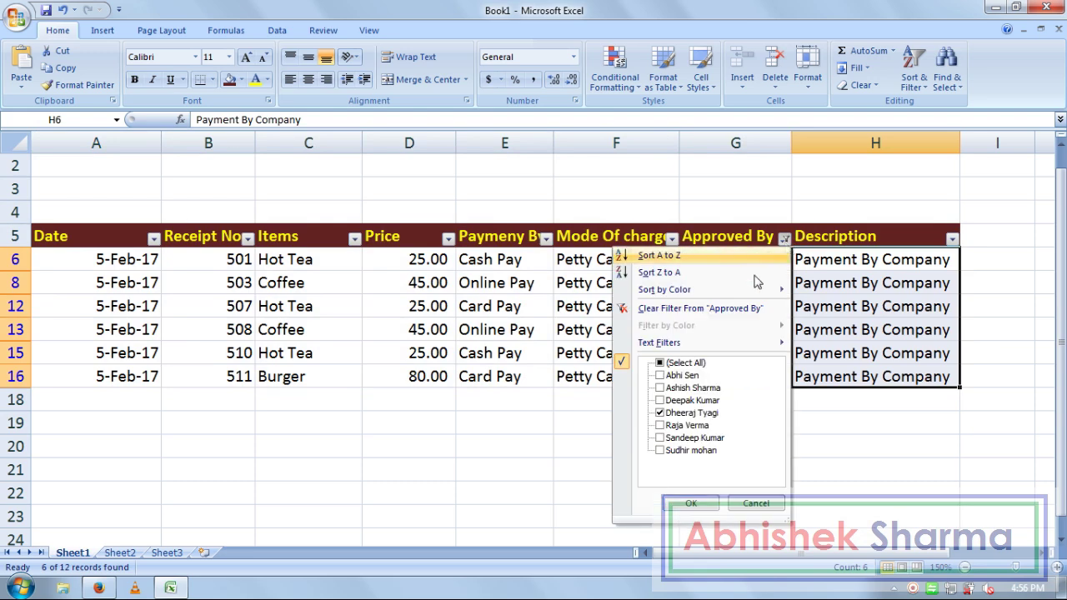
left_click(660, 413)
left_click(661, 364)
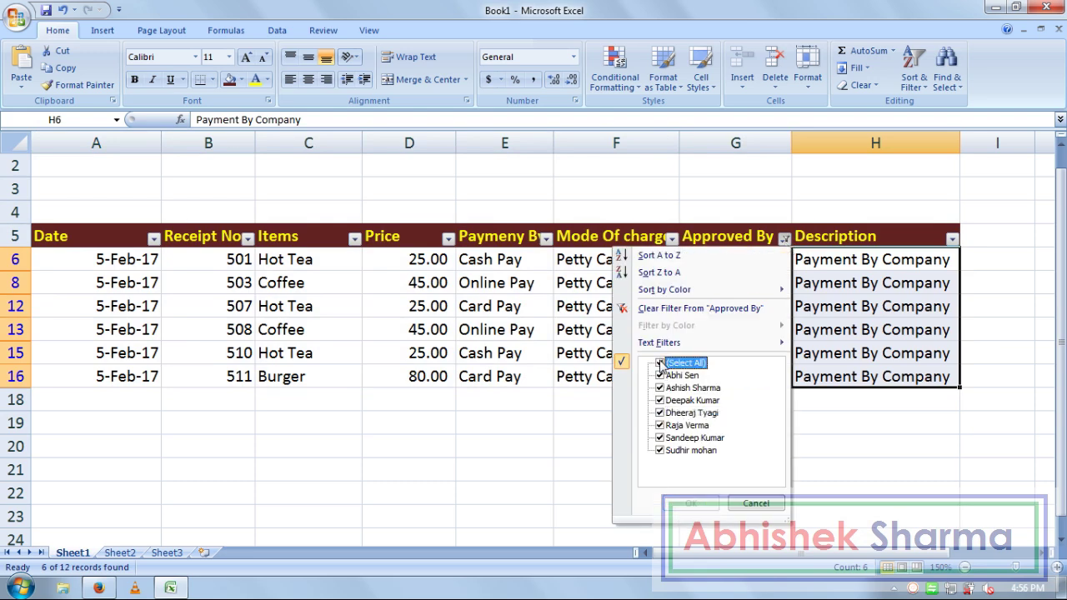
left_click(660, 413)
left_click(689, 503)
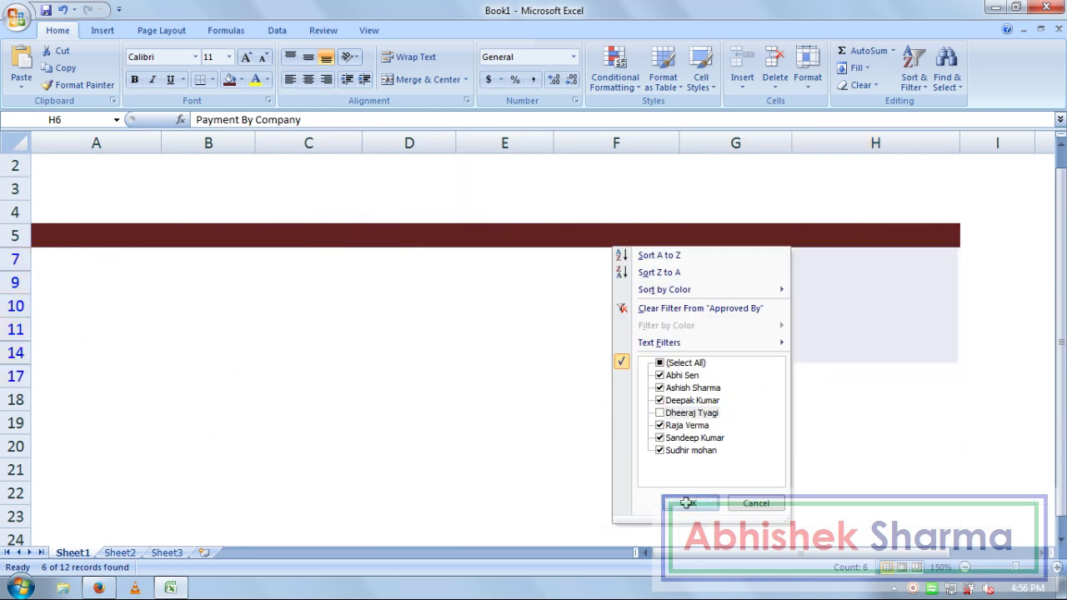
Fill "Payment By Employee" from H7 down through the visible filtered rows to H17.
left_click_drag(839, 383, 853, 257)
key("ctrl+d")
left_click(855, 399)
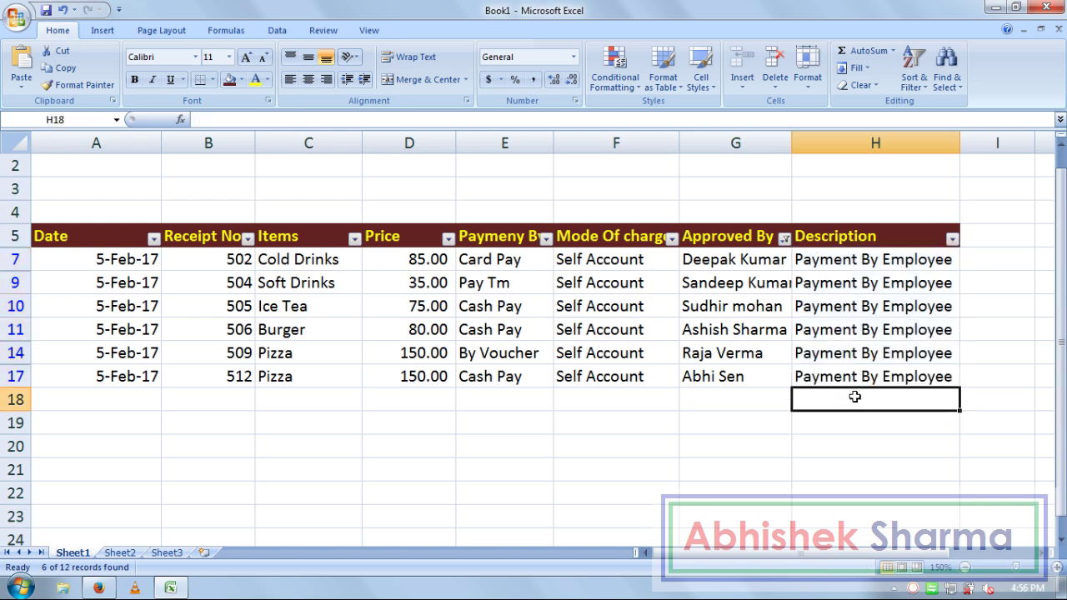
Show all approvers again in the Approved By column and remove the filters from the header row.
left_click(784, 239)
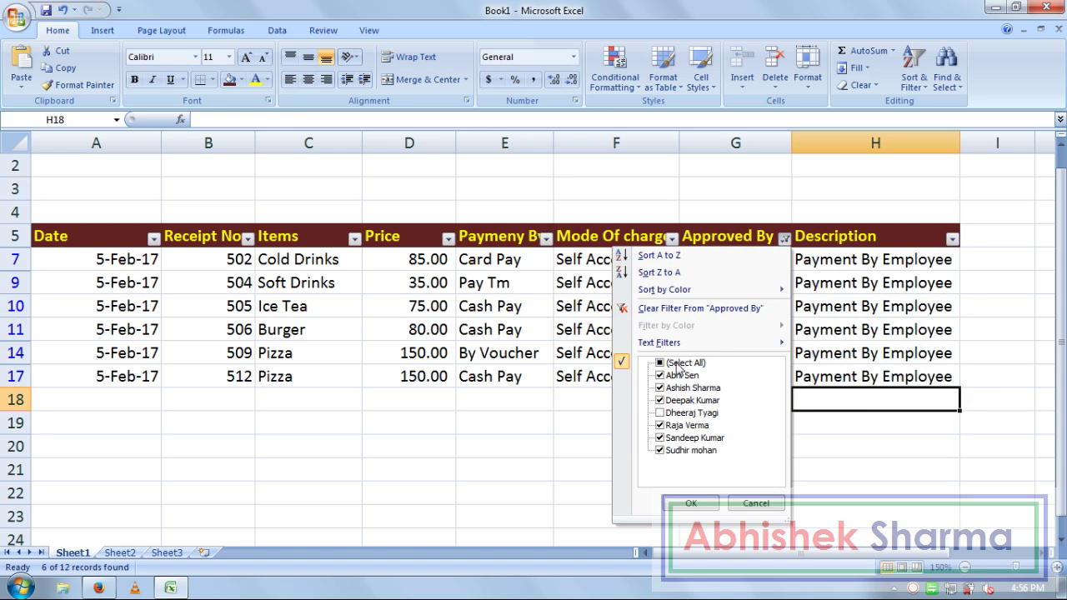
left_click(677, 363)
left_click(689, 504)
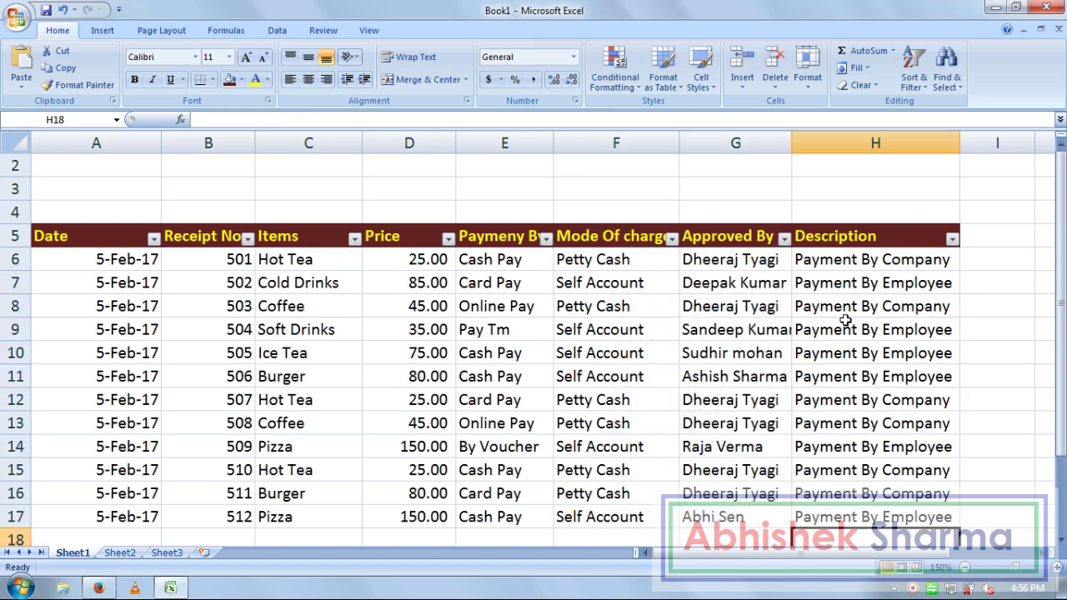
left_click(913, 73)
left_click(929, 158)
Check the Approved By entries against the payment descriptions beside them across the receipt rows.
left_click(718, 310)
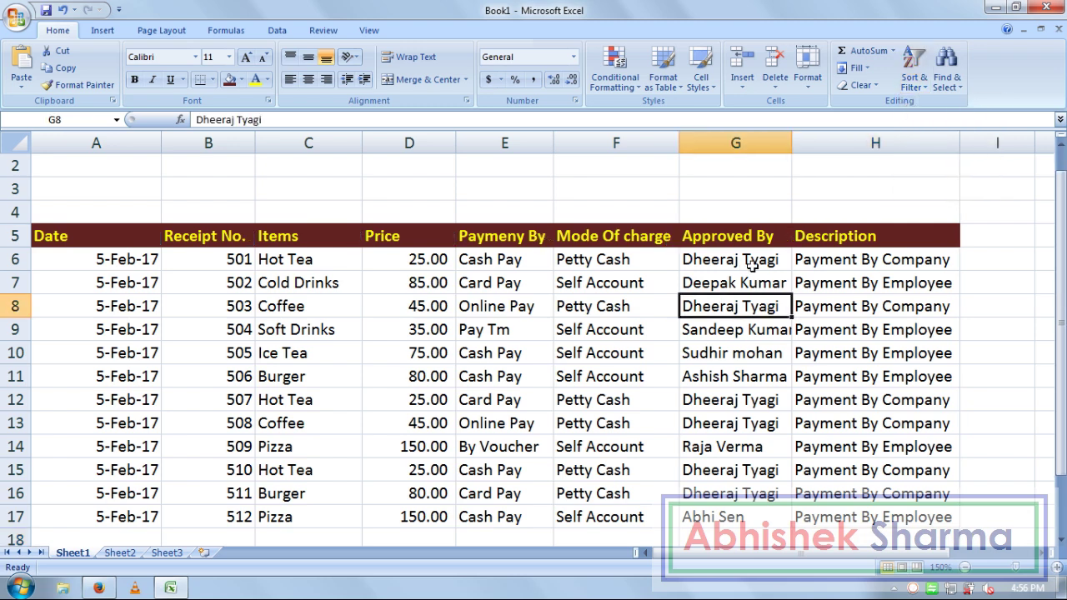
left_click(888, 260)
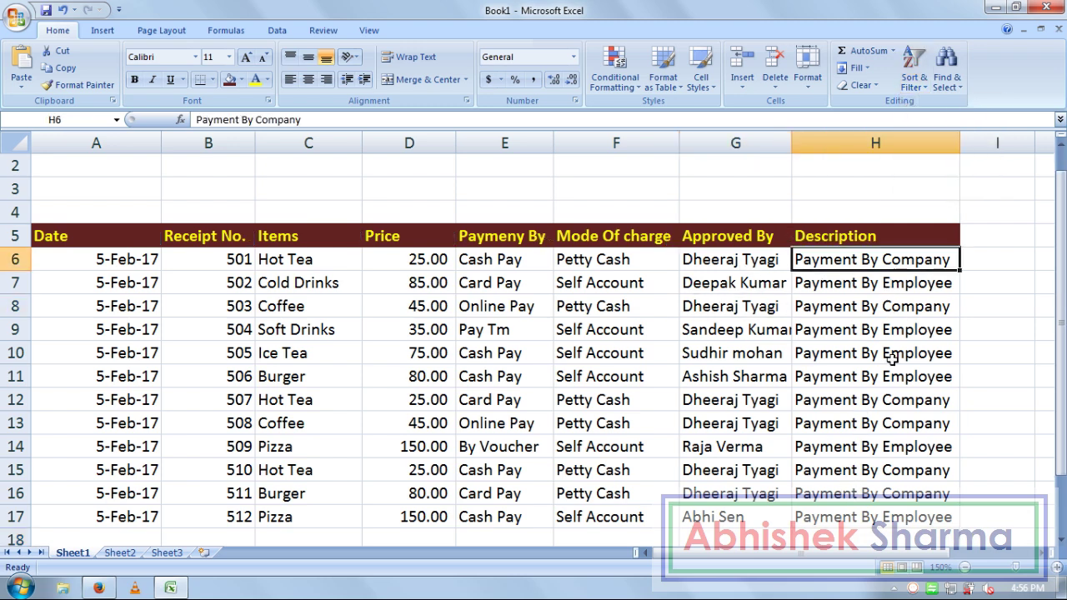
left_click(887, 357)
left_click(881, 447)
left_click(887, 470)
left_click(747, 470)
left_click(739, 338)
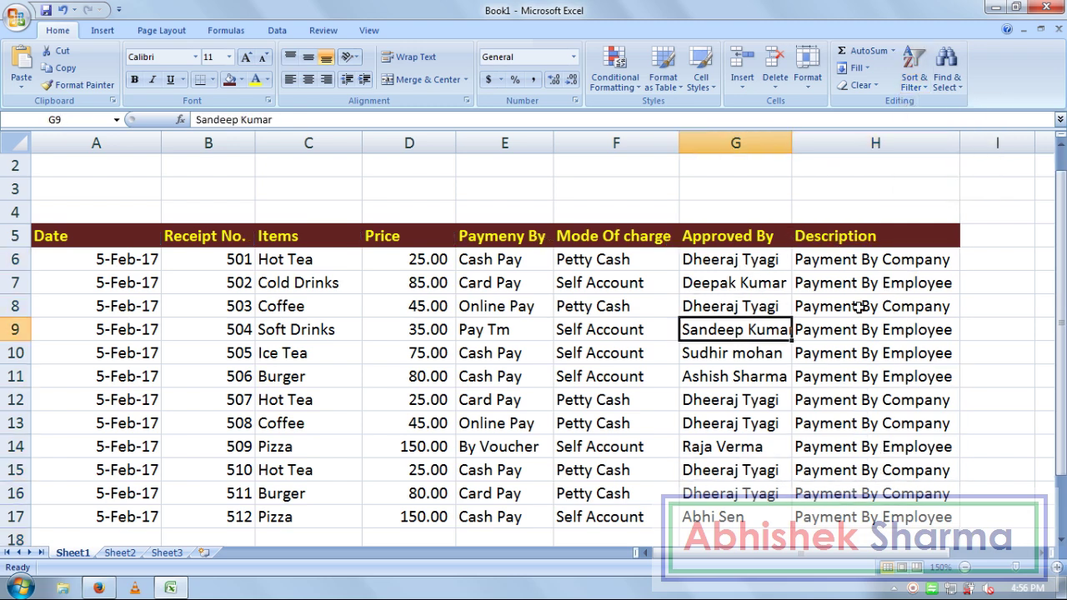
left_click(885, 260)
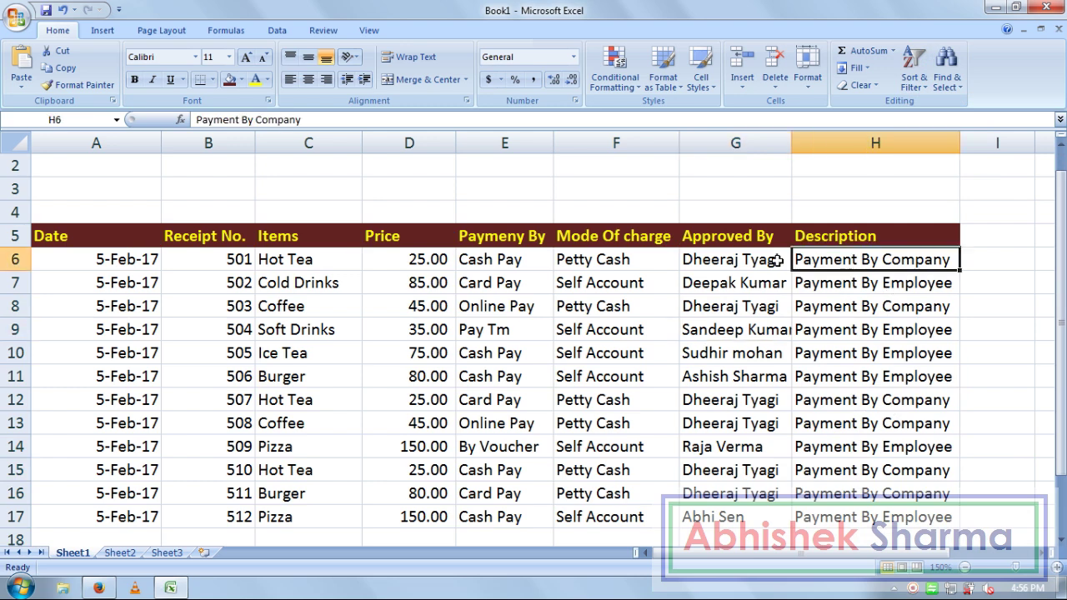
left_click(728, 259, "shift")
left_click_drag(906, 286, 771, 283)
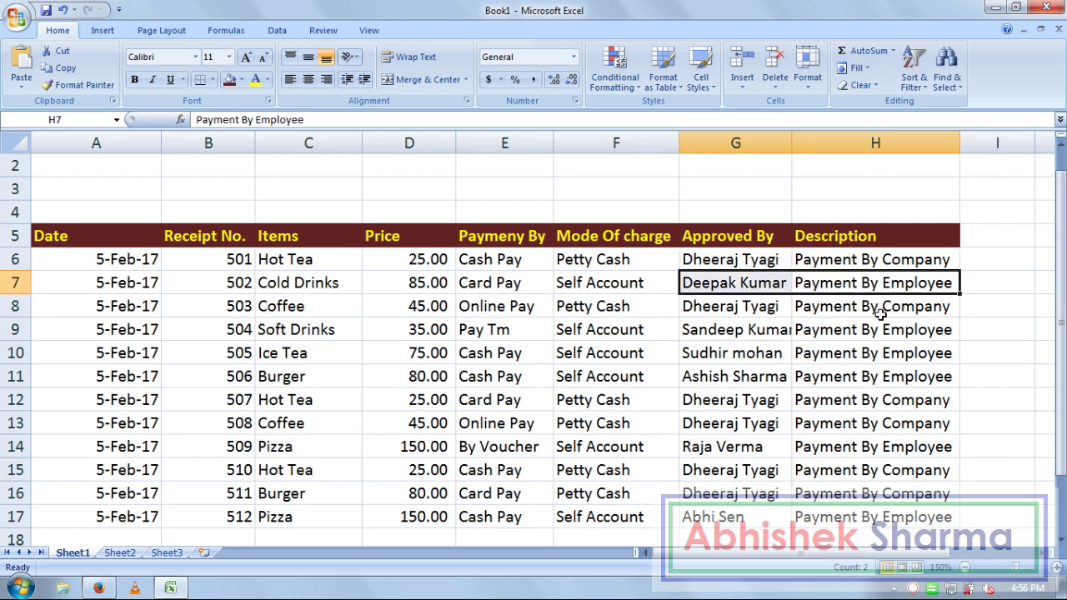
left_click_drag(880, 315, 739, 311)
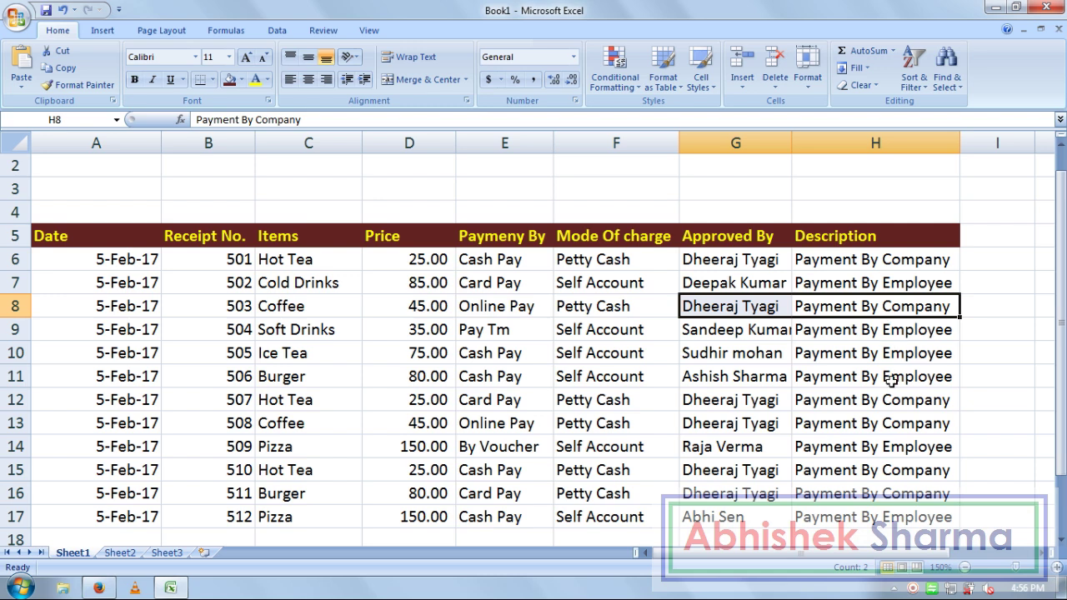
left_click_drag(893, 400, 769, 391)
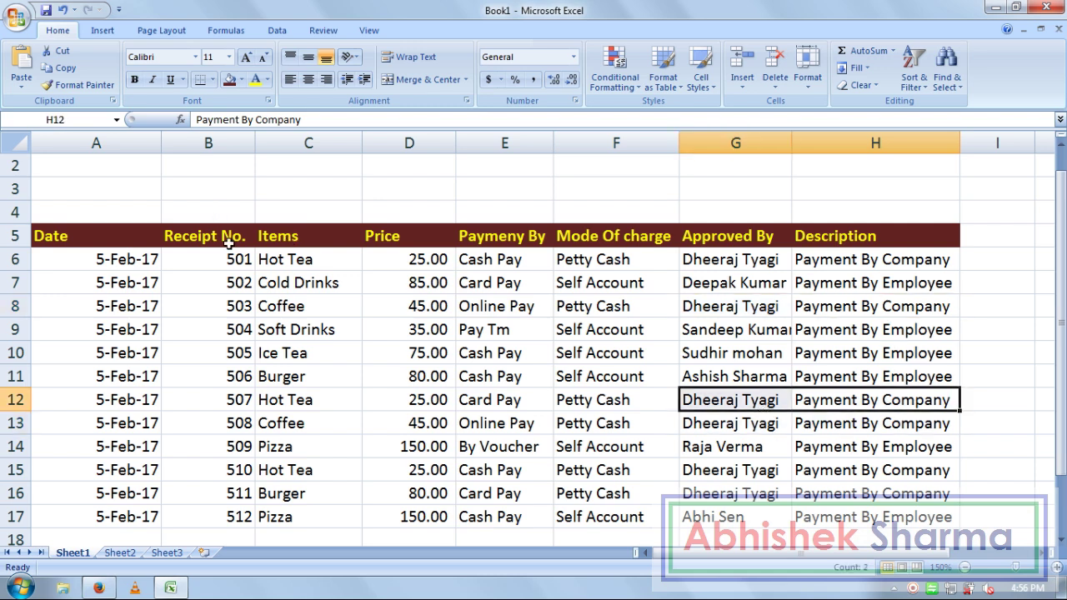
left_click(585, 352)
Widen column G to fit its longest approver name.
left_click_drag(747, 261, 704, 517)
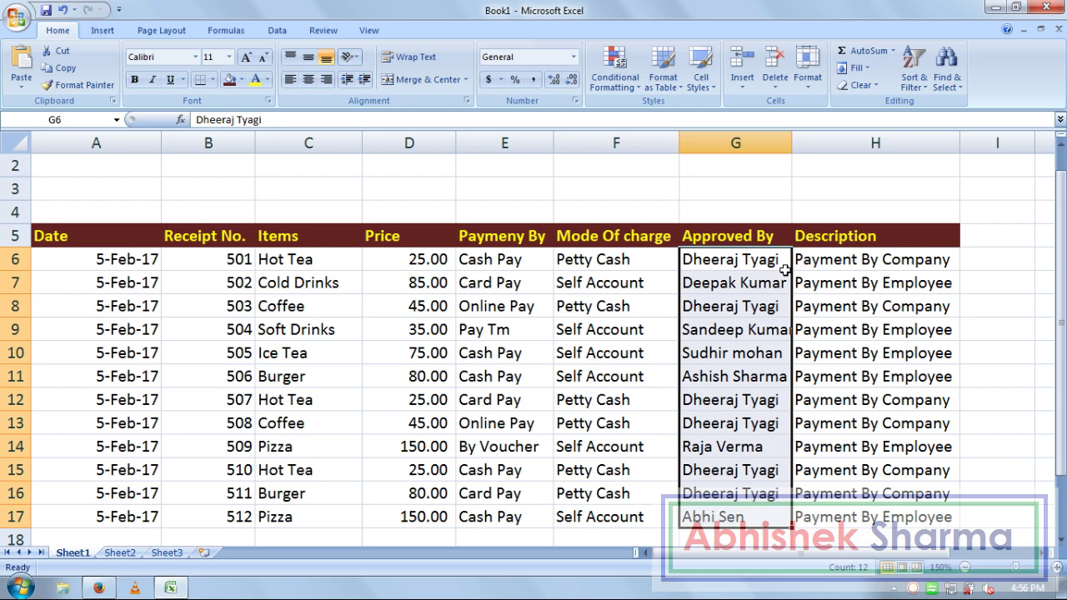
double_click(790, 147)
left_click(716, 512)
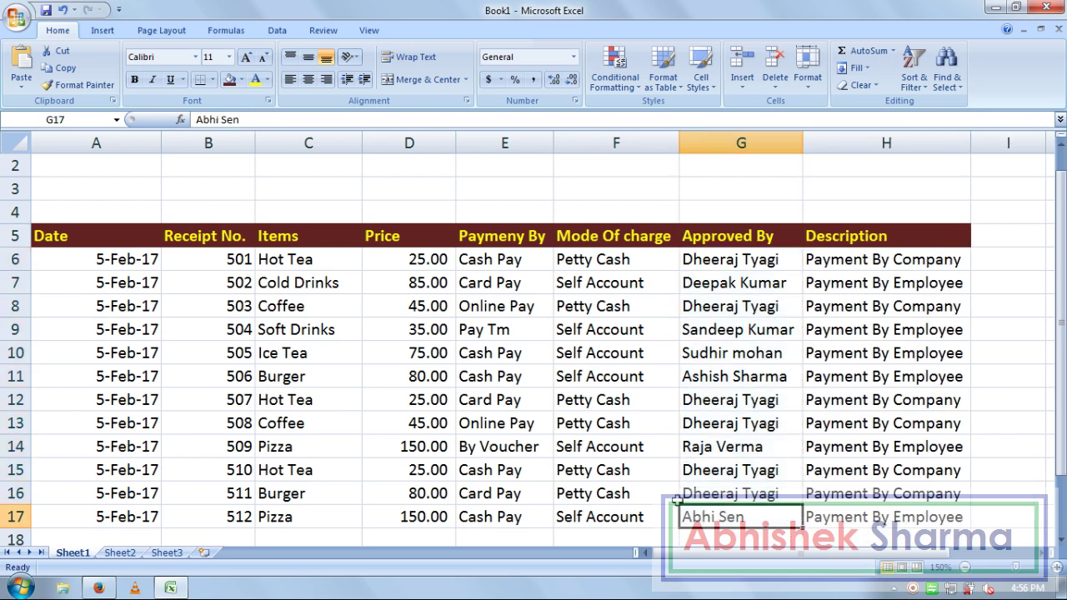
left_click(405, 329)
left_click(600, 352)
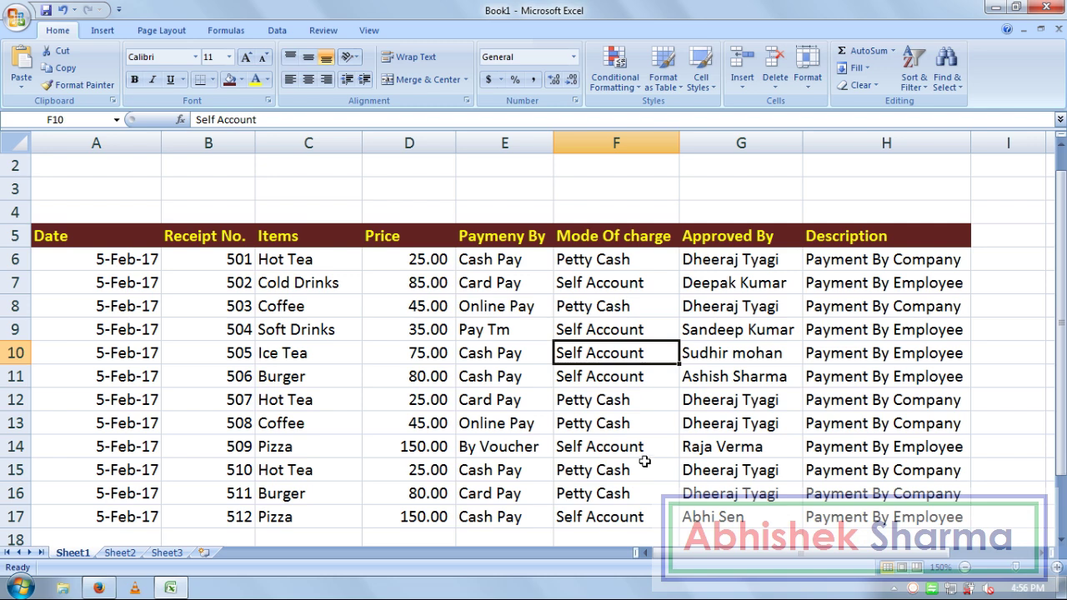
Merge and center A2:H4 above the table headers and enter the title "Petty Cash Log".
left_click_drag(116, 173, 904, 210)
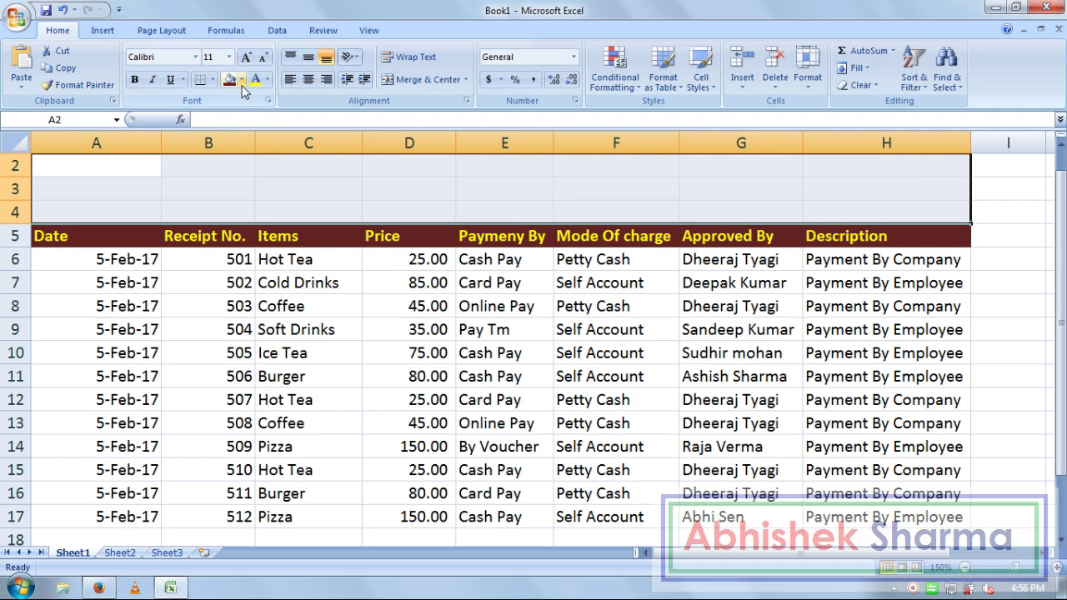
left_click(422, 79)
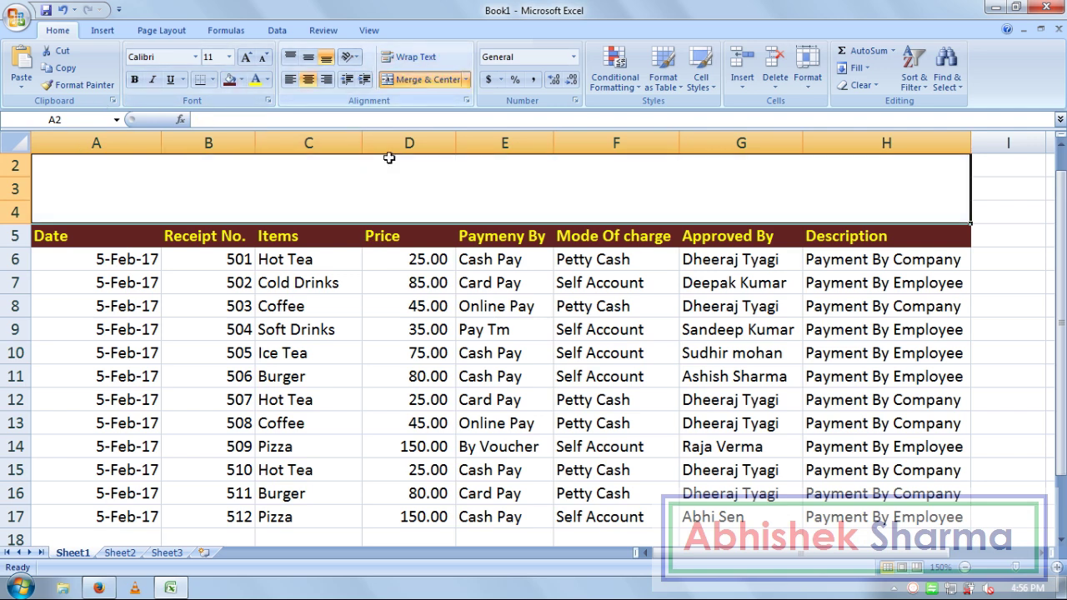
type("pe")
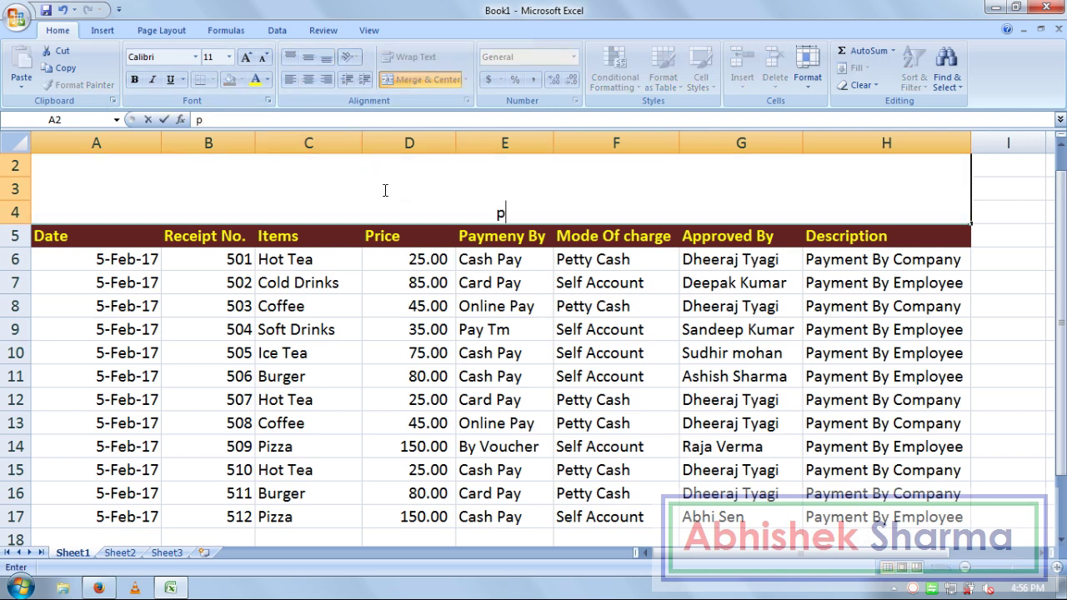
key("BackSpace")
key("BackSpace")
type("Petty Cash Log")
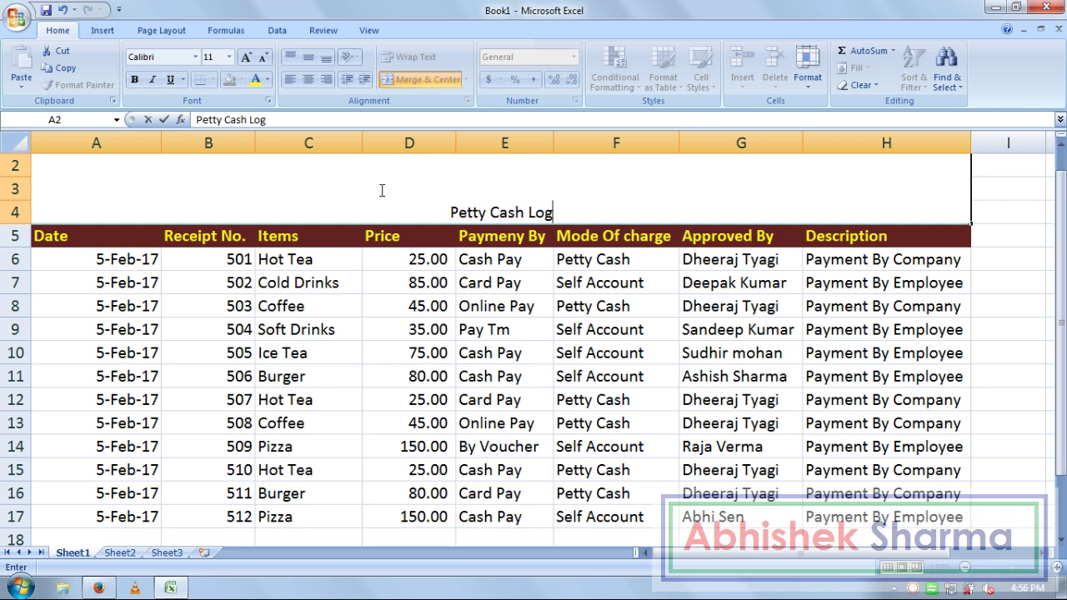
left_click(575, 265)
Align the "Petty Cash Log" title to the vertical middle of its cell and enlarge it to font size 18.
left_click(500, 218)
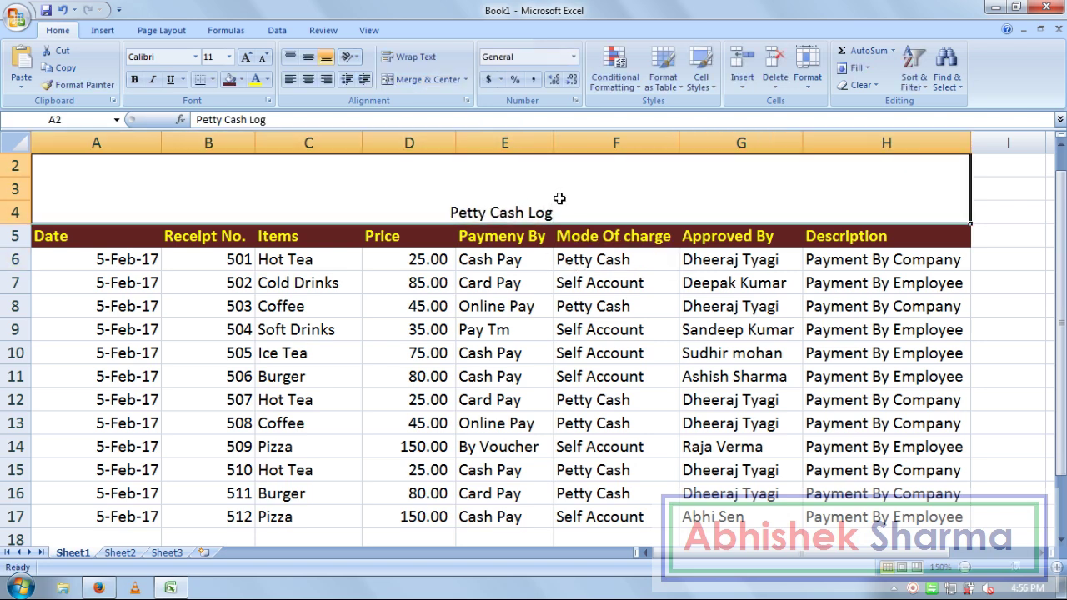
left_click(307, 57)
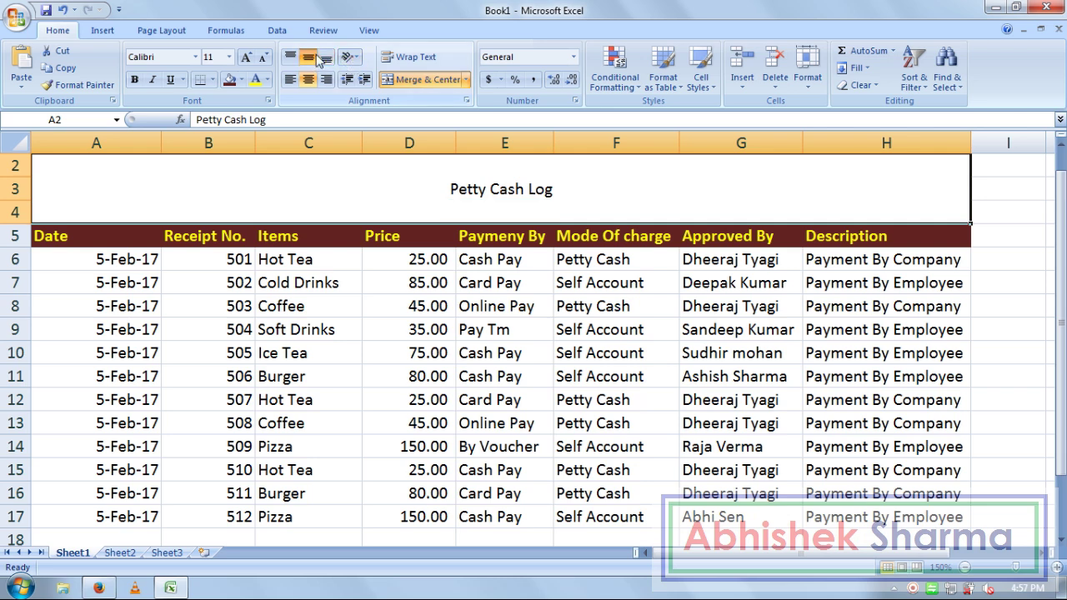
left_click(246, 57)
left_click(246, 56)
left_click(246, 57)
left_click(246, 57)
left_click(246, 57)
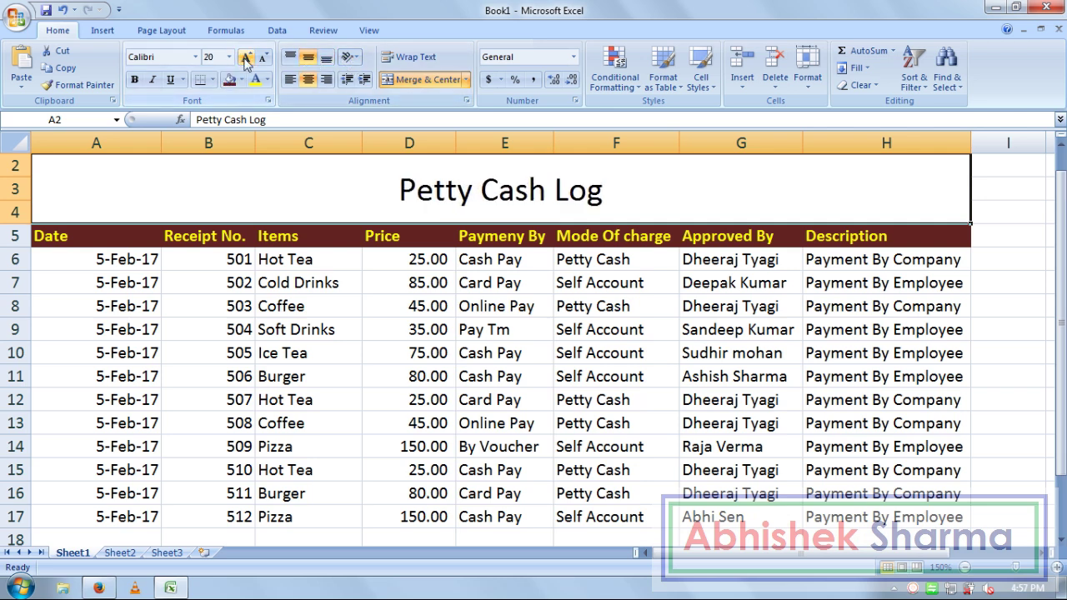
left_click(262, 58)
left_click(263, 57)
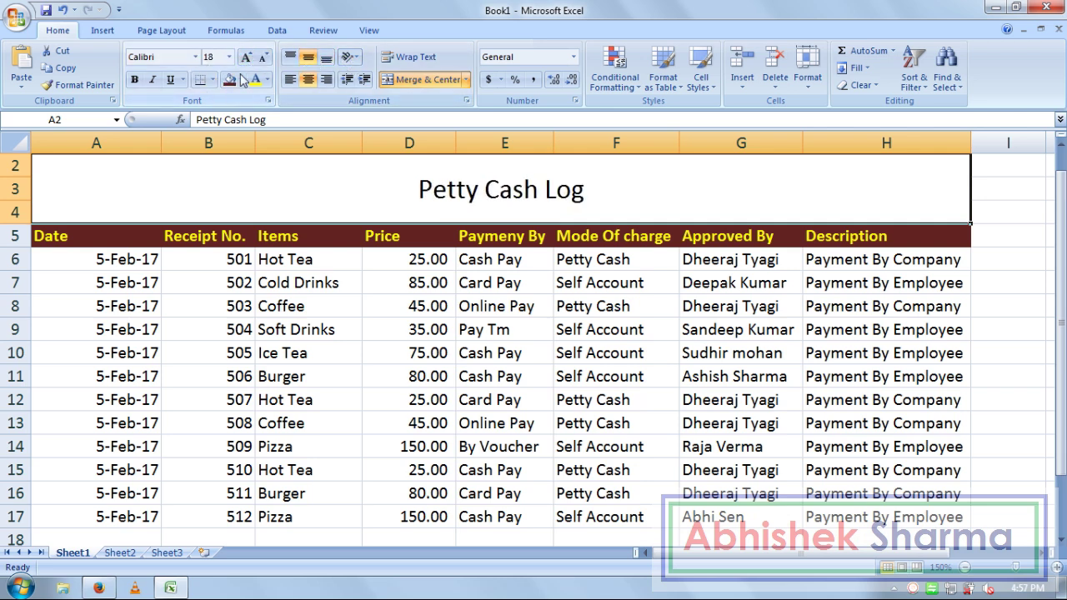
Make the "Petty Cash Log" title bold with a black fill and white font color.
left_click(134, 79)
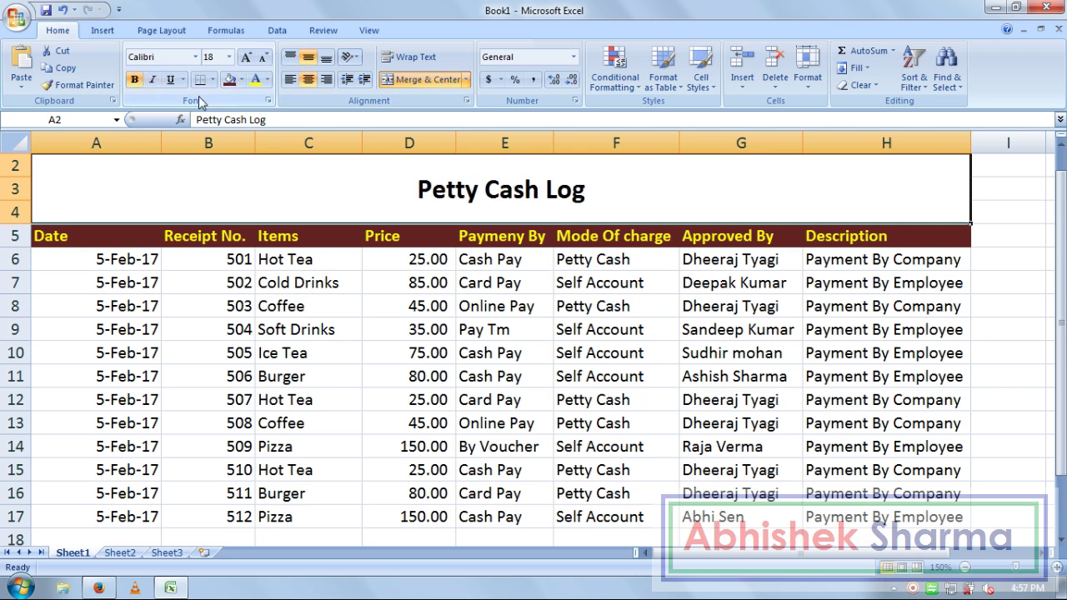
left_click(243, 79)
left_click(241, 113)
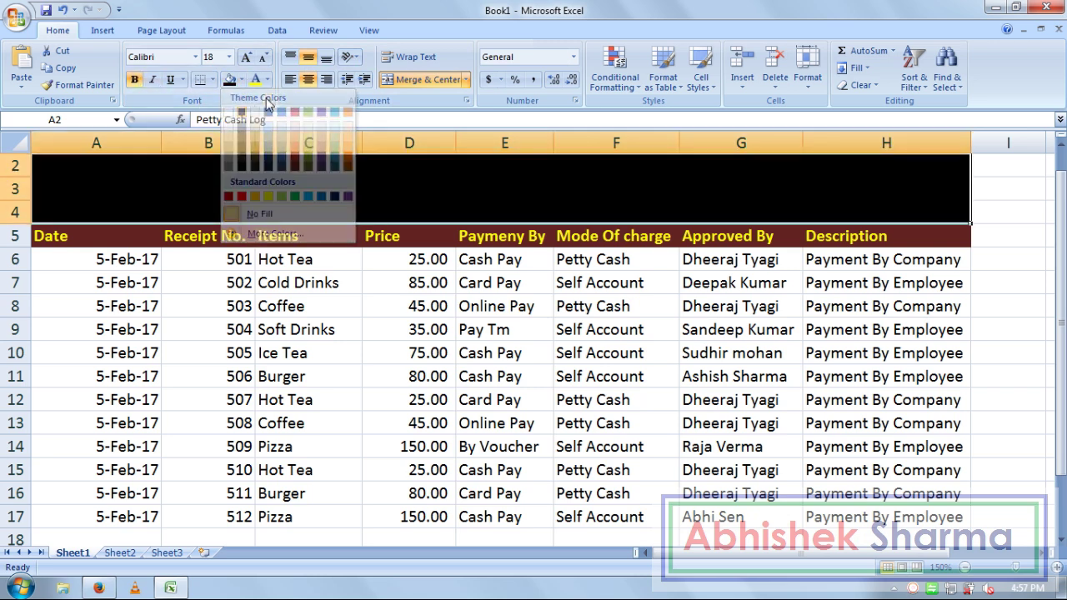
left_click(267, 79)
left_click(256, 113)
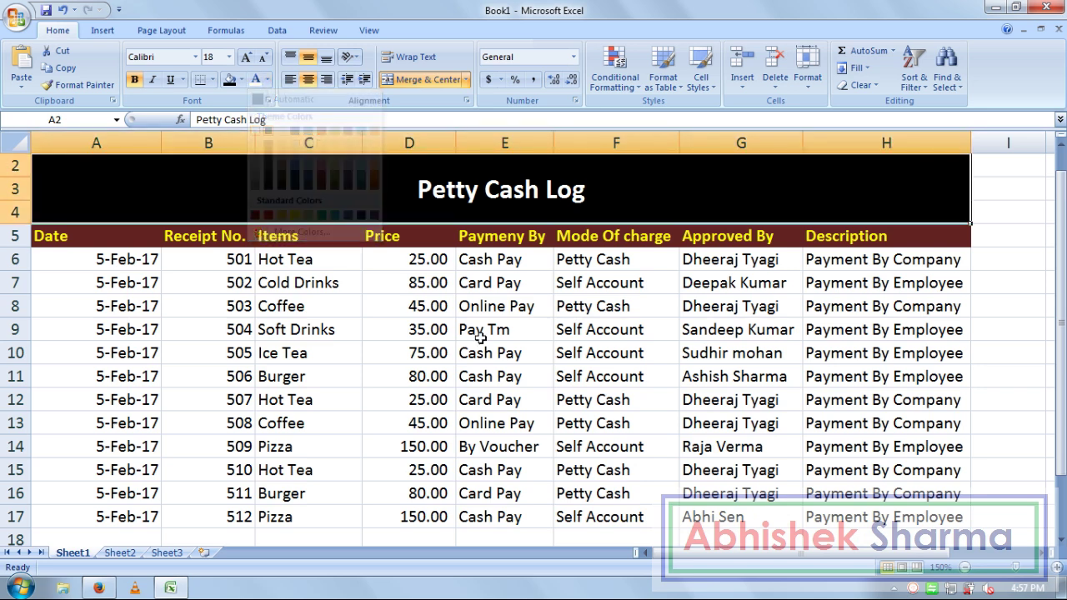
left_click(500, 329)
left_click(784, 298)
Try underlining the "Petty Cash Log" title and cell F8, then undo both underlines.
left_click(534, 191)
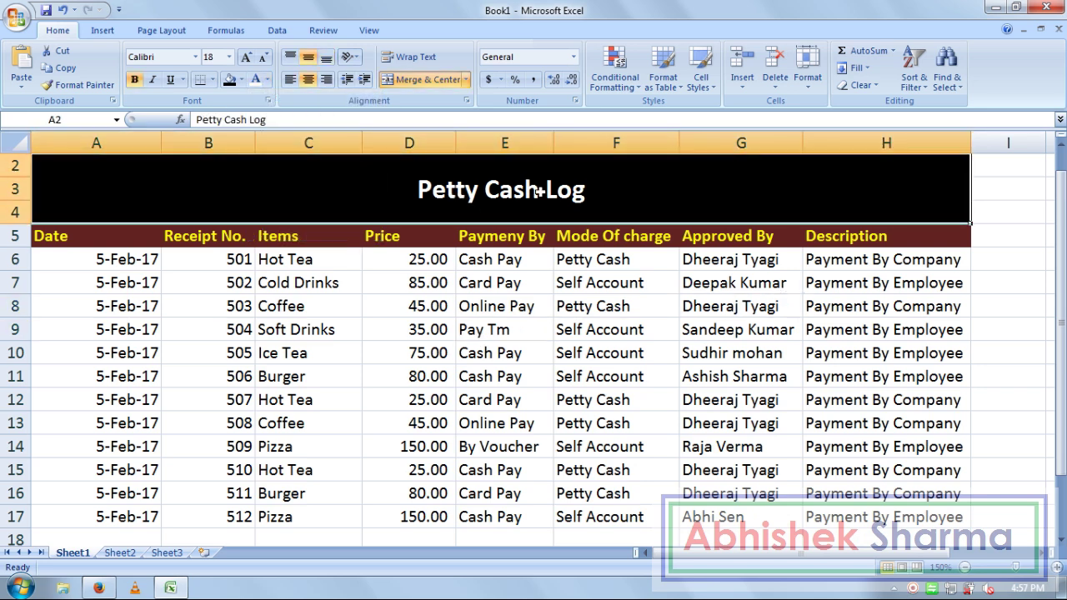
left_click(170, 79)
left_click(565, 315)
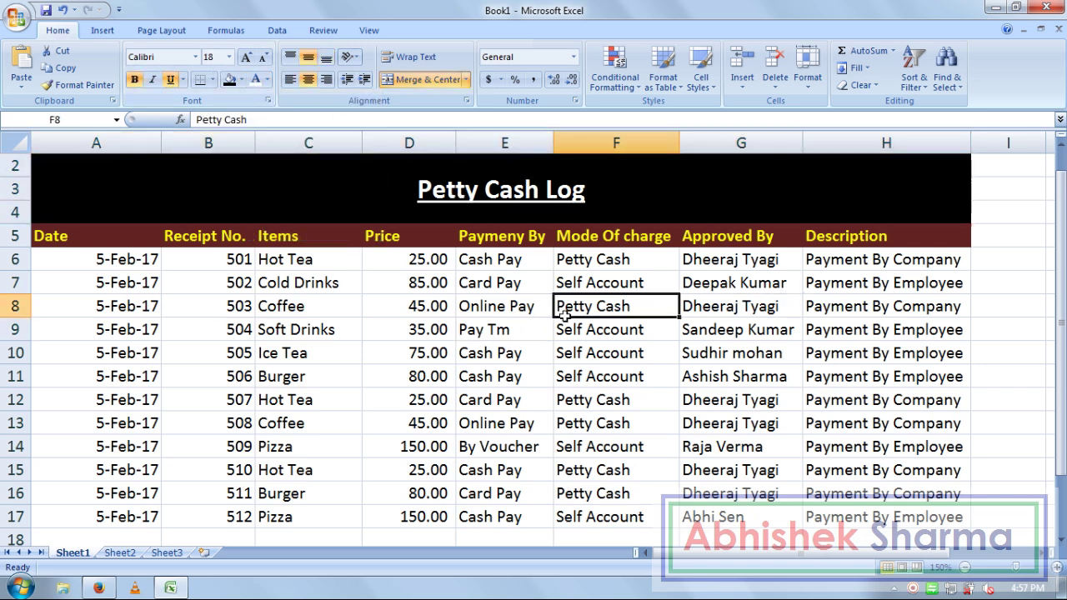
left_click(171, 80)
left_click(771, 353)
left_click(338, 159)
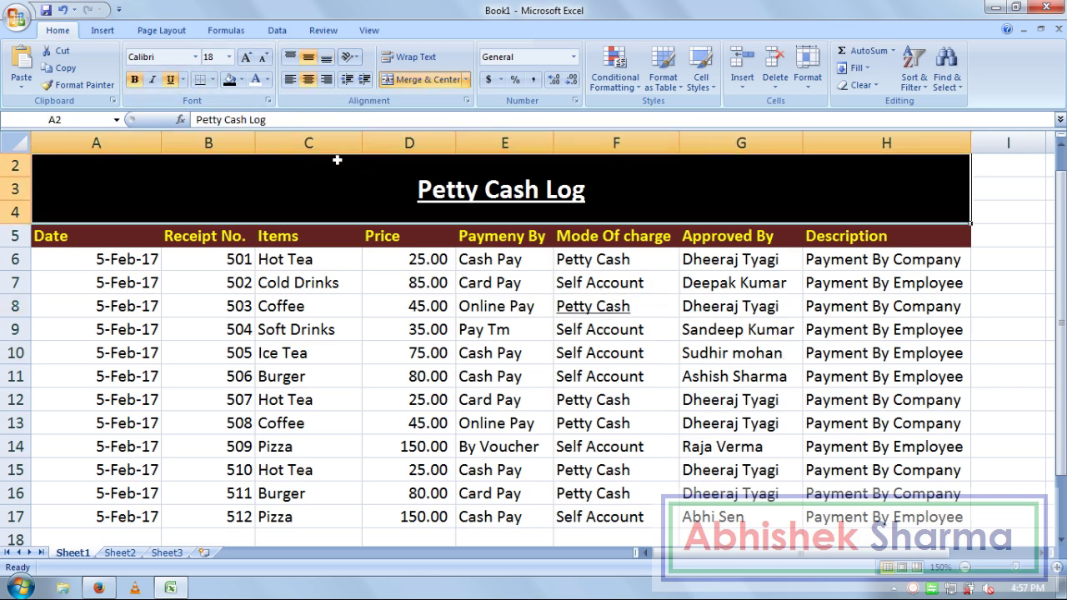
left_click(183, 80)
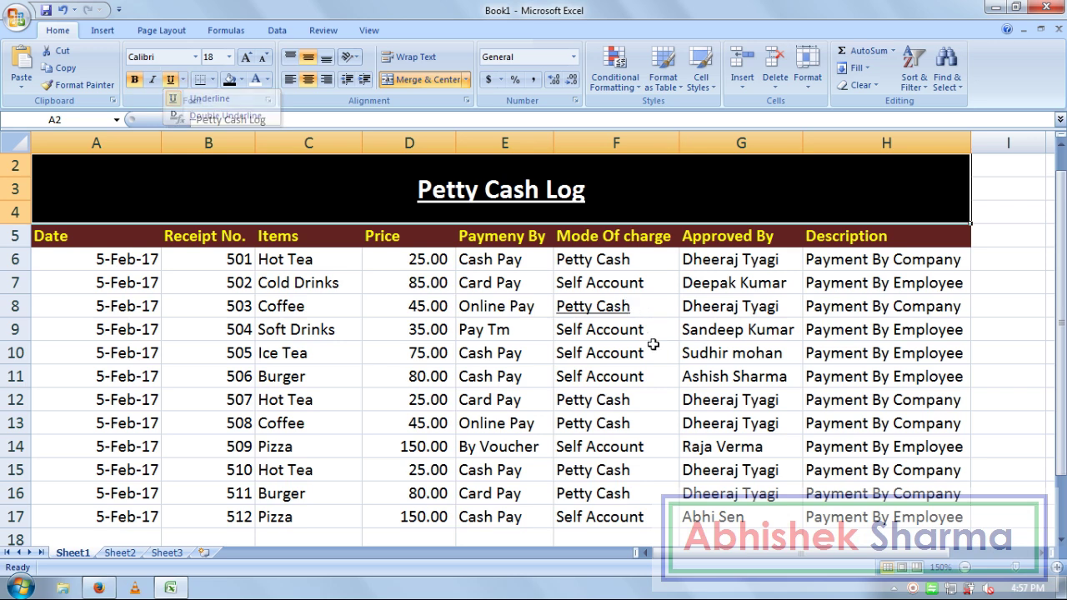
key("Escape")
key("ctrl+z")
key("ctrl+z")
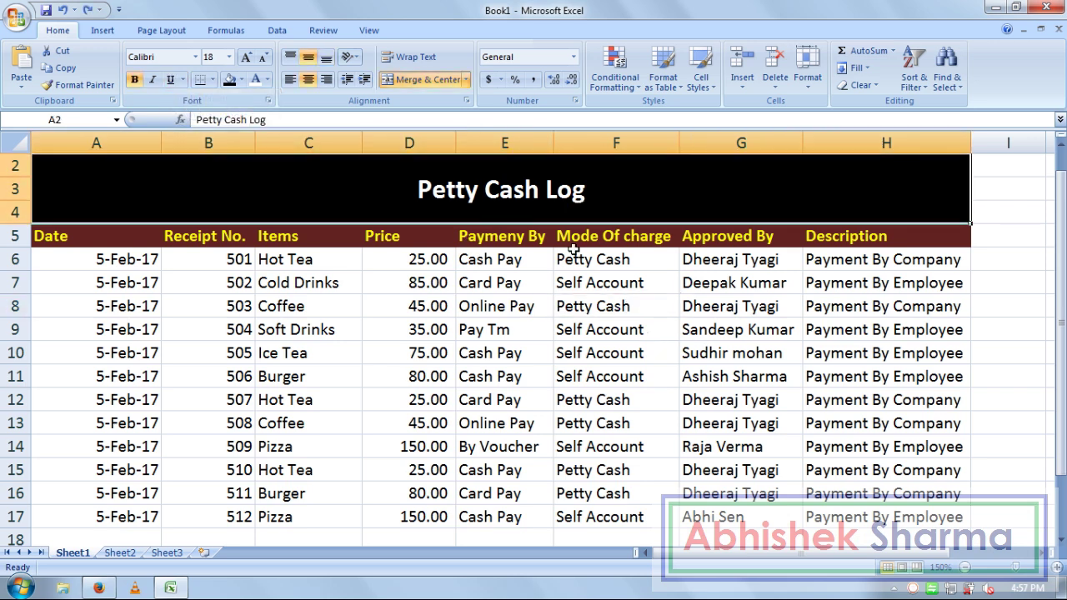
Apply All Borders to the receipt data in A6:H17.
left_click(732, 345)
left_click_drag(693, 444, 701, 469)
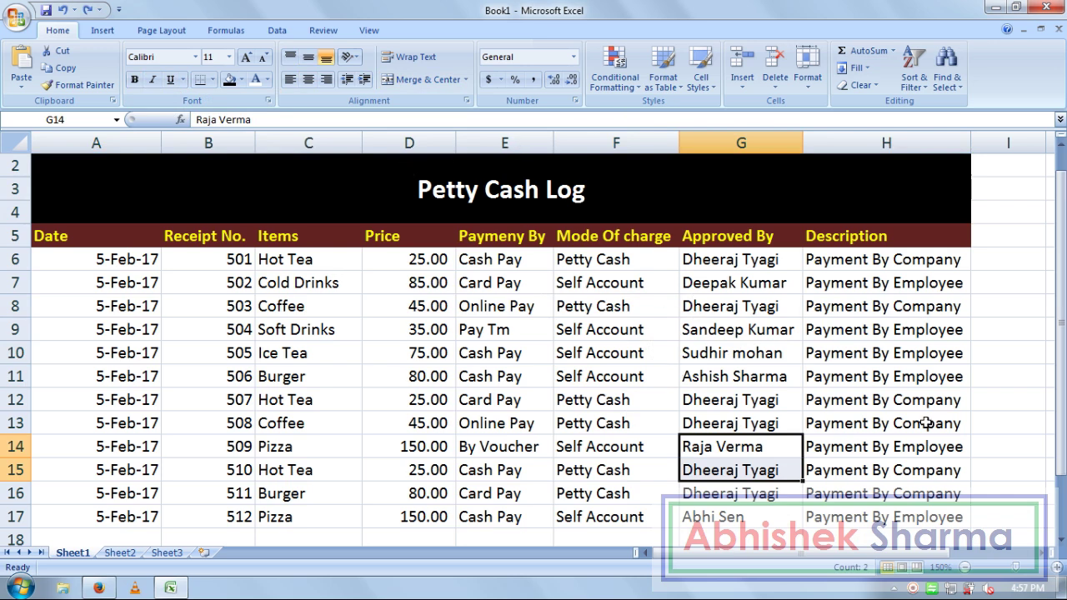
left_click_drag(819, 515, 67, 261)
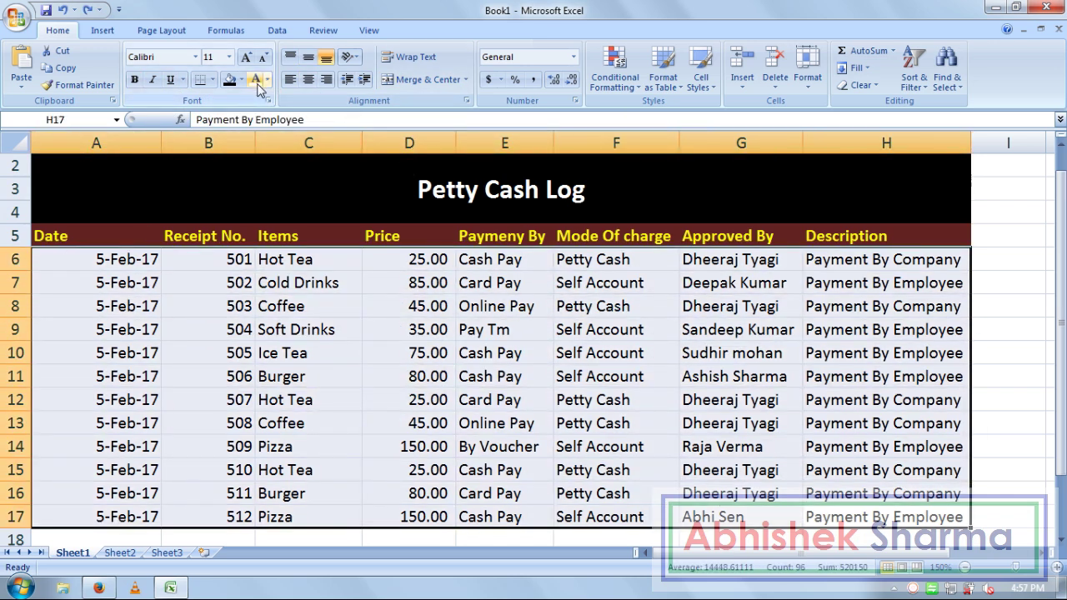
left_click(213, 79)
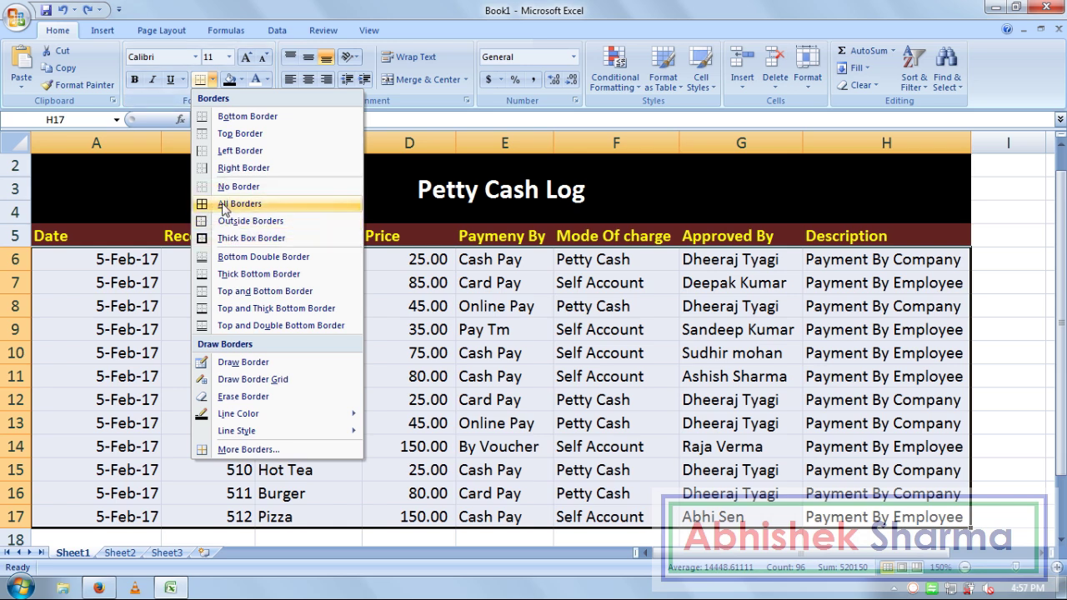
left_click(227, 203)
left_click(500, 399)
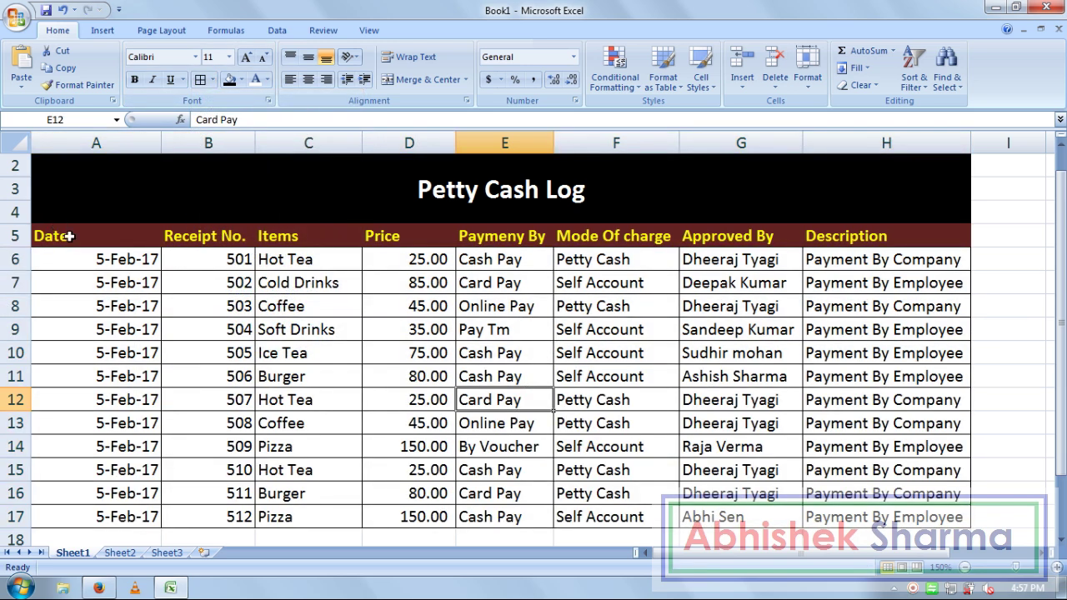
Give the Date cells A6:A17 a dark red fill and yellow font color.
left_click(153, 440)
left_click_drag(136, 514, 100, 266)
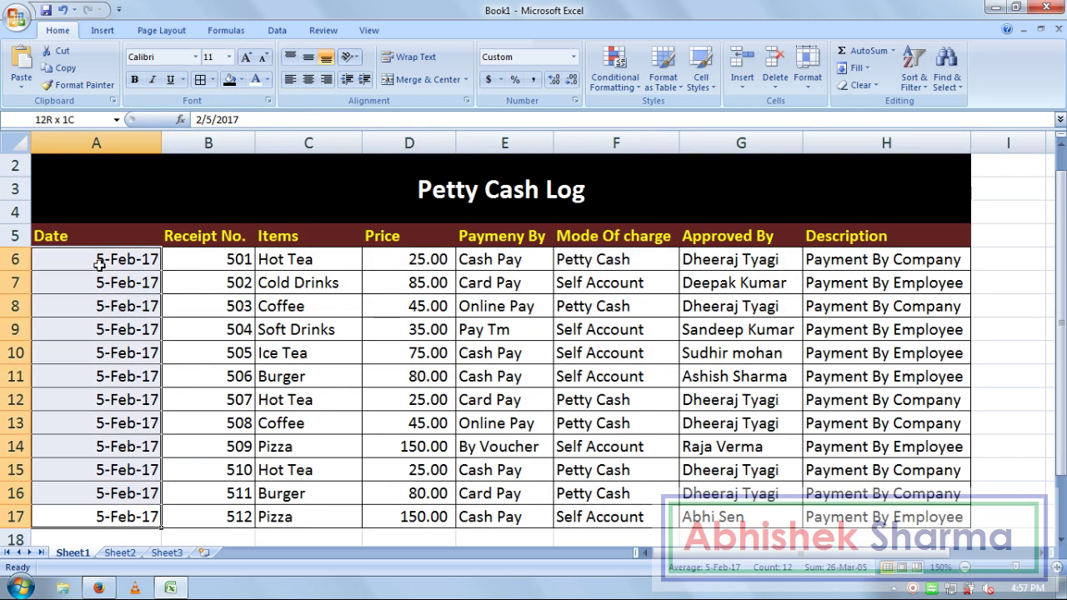
left_click(241, 79)
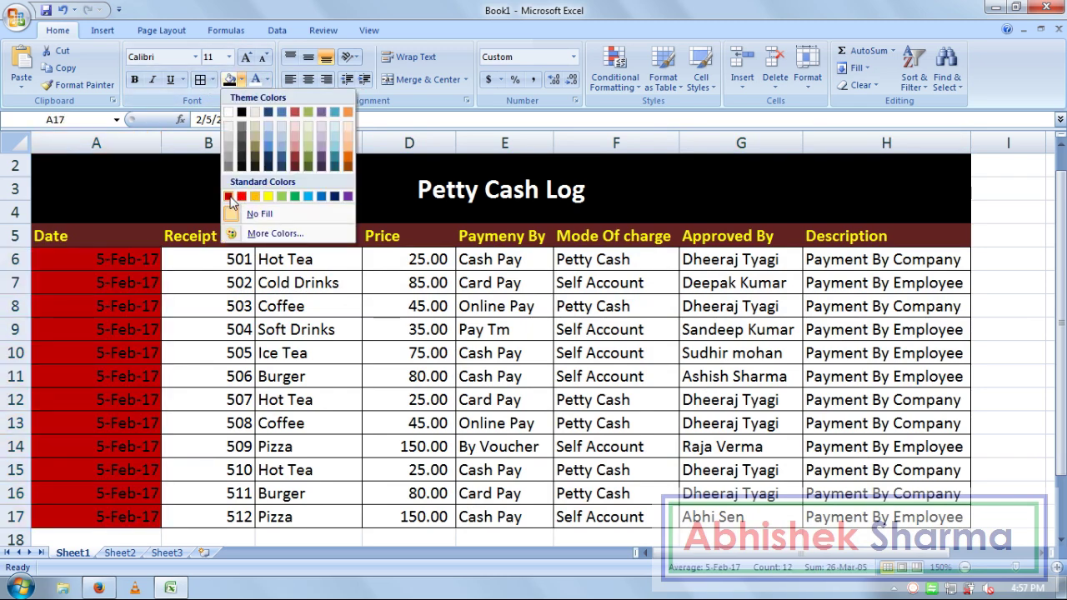
left_click(241, 196)
left_click(266, 79)
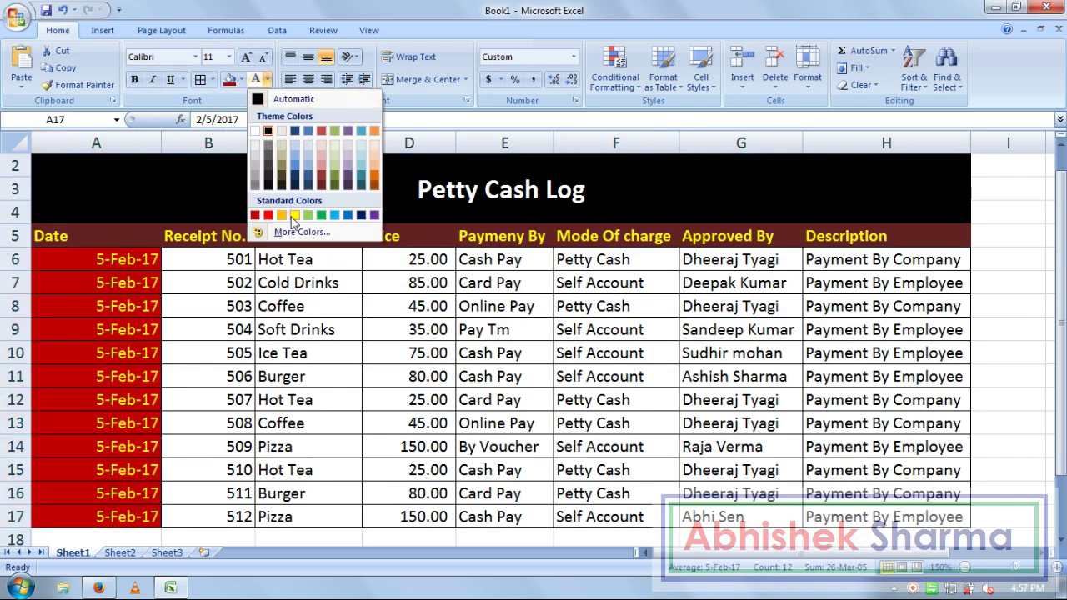
left_click(292, 214)
Give the receipt number cells B6:B17 a dark blue fill and yellow font color.
left_click_drag(234, 517, 219, 259)
left_click(242, 80)
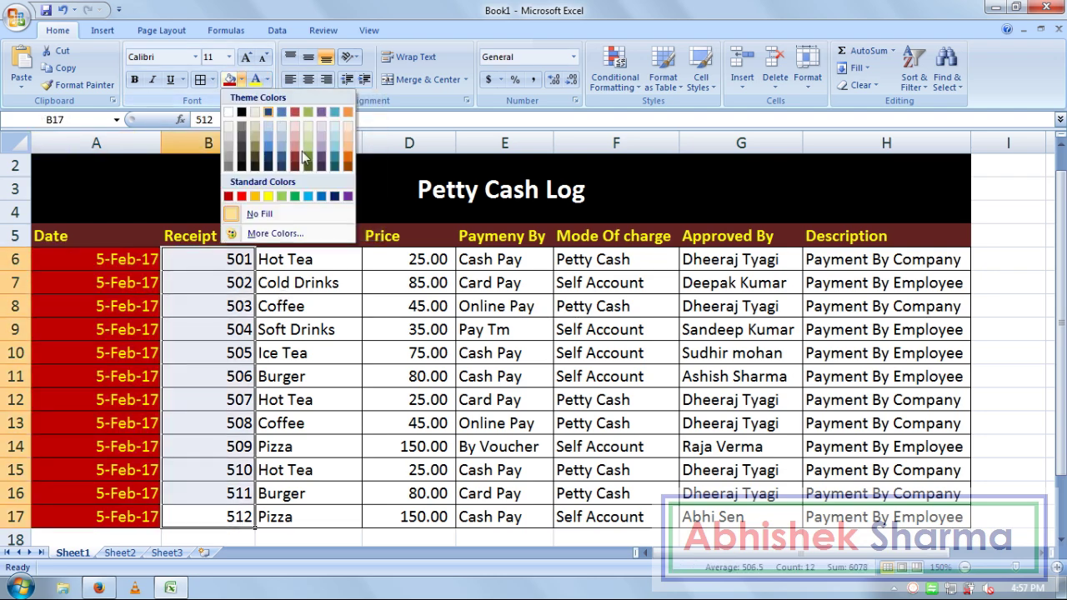
left_click(338, 196)
left_click(257, 80)
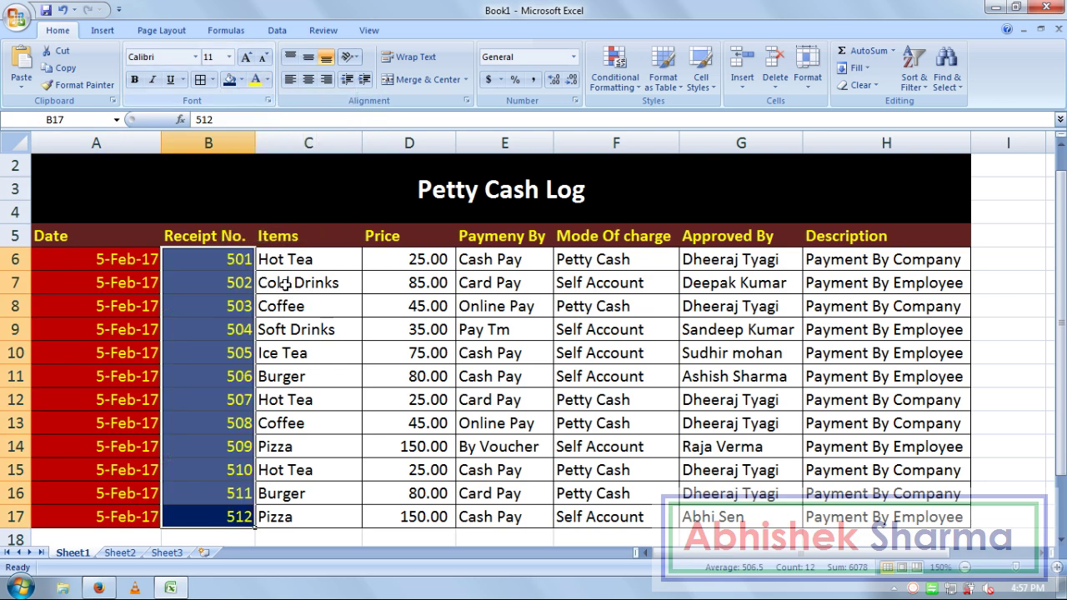
Give the Items cells C6:C17 a brown theme fill and white font color.
left_click_drag(300, 258, 305, 513)
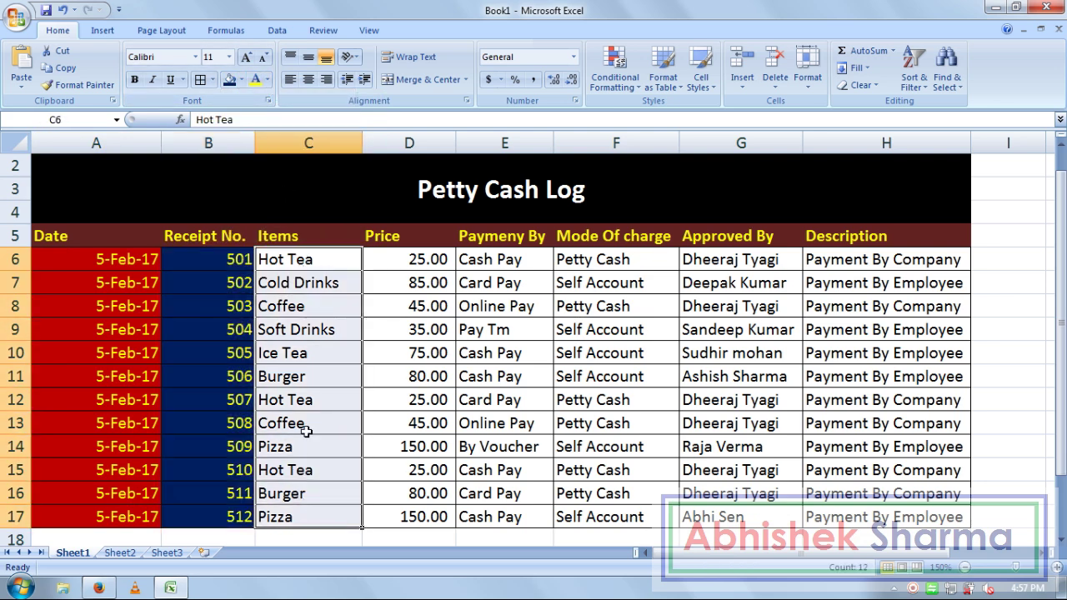
left_click(242, 80)
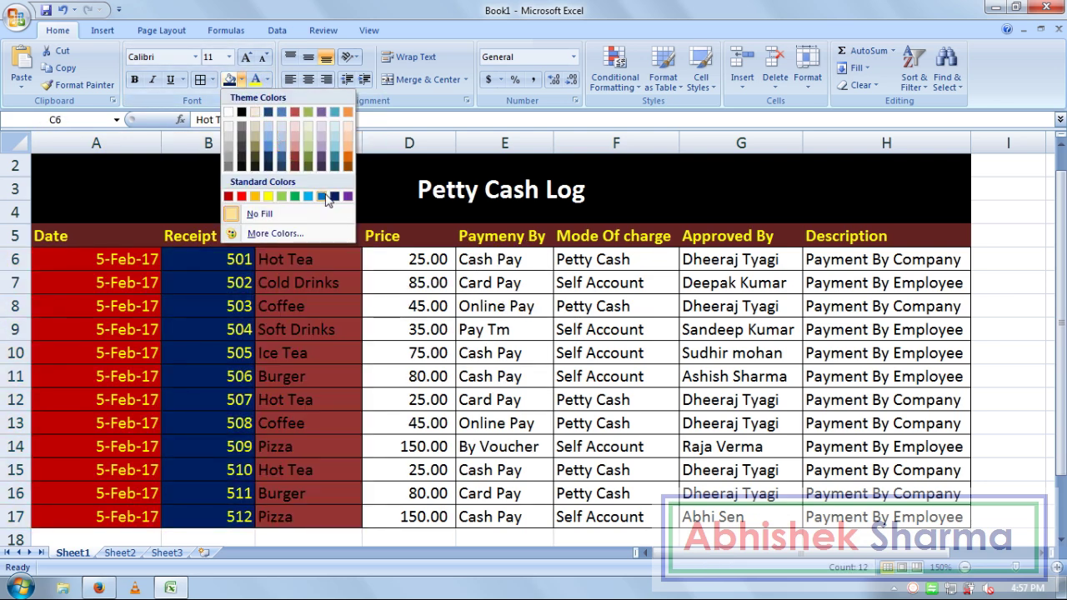
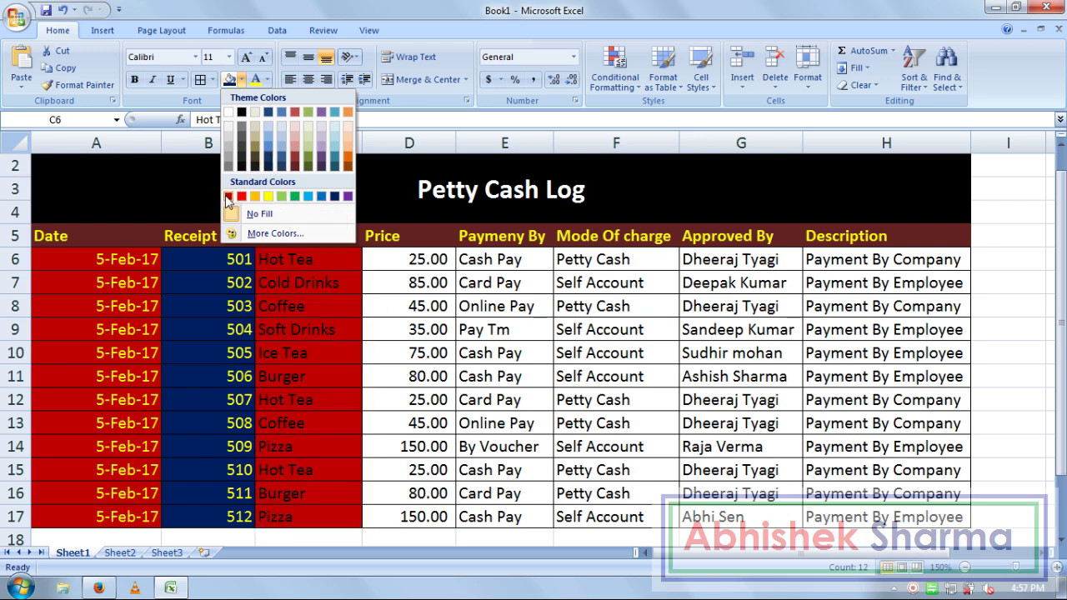
left_click(347, 171)
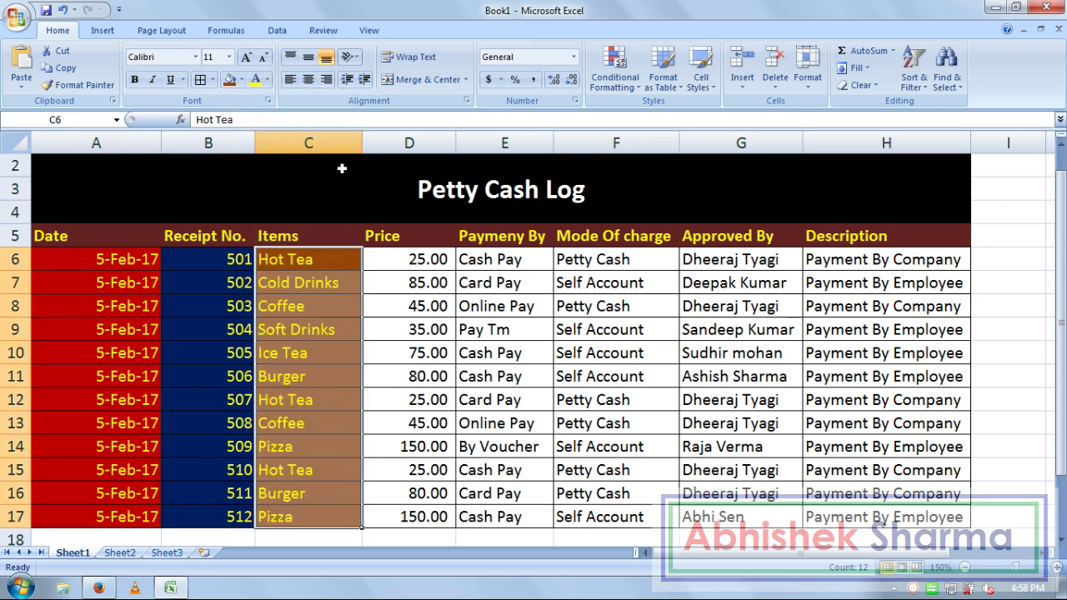
left_click(267, 79)
left_click(256, 131)
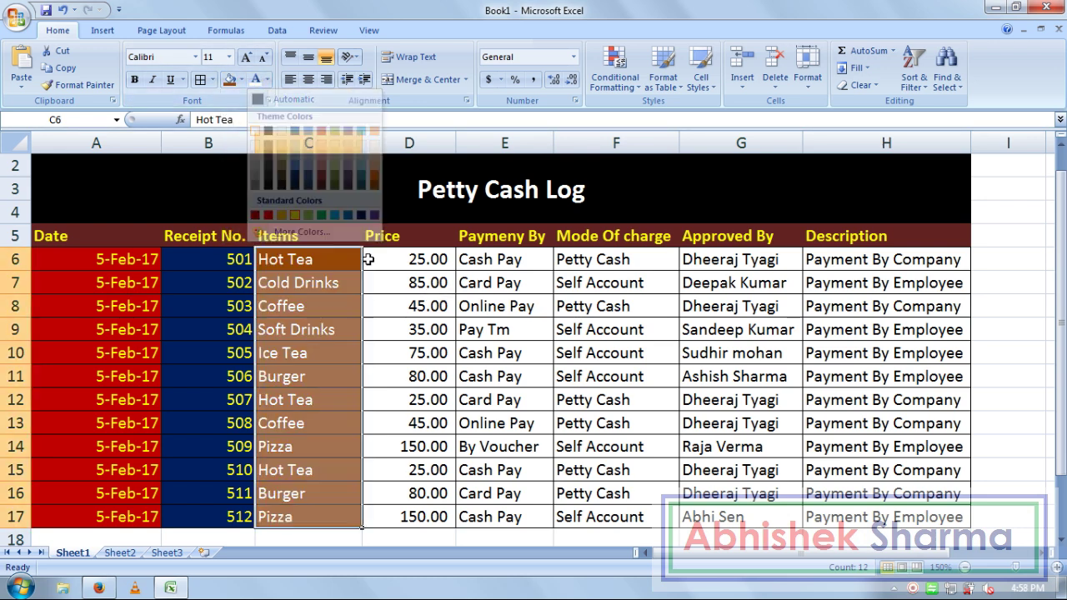
Give the Price cells D6:D17 a green fill and white font color.
left_click_drag(368, 259, 410, 508)
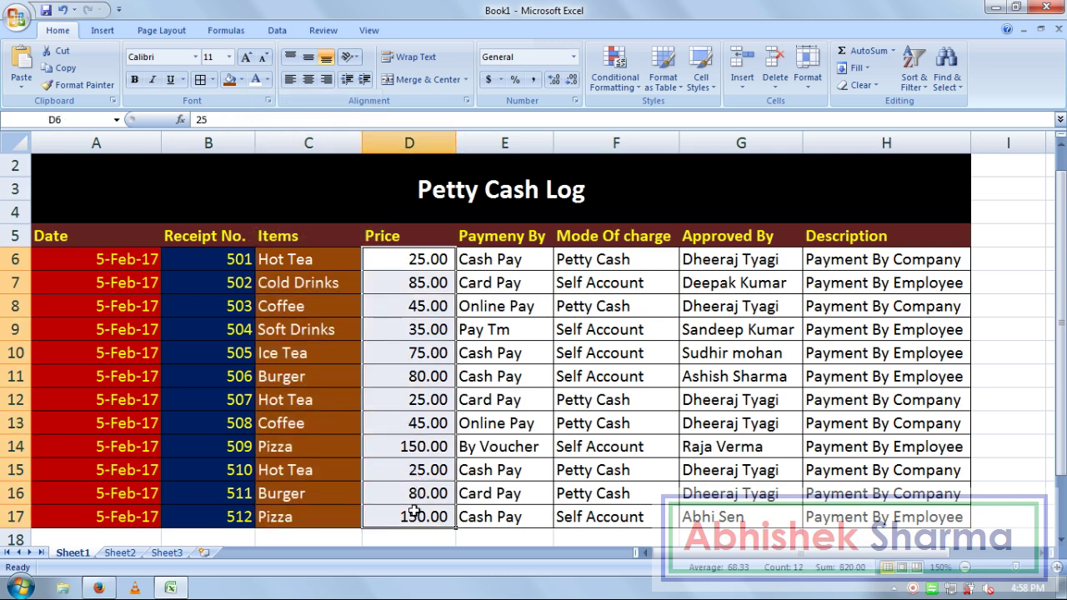
left_click(241, 80)
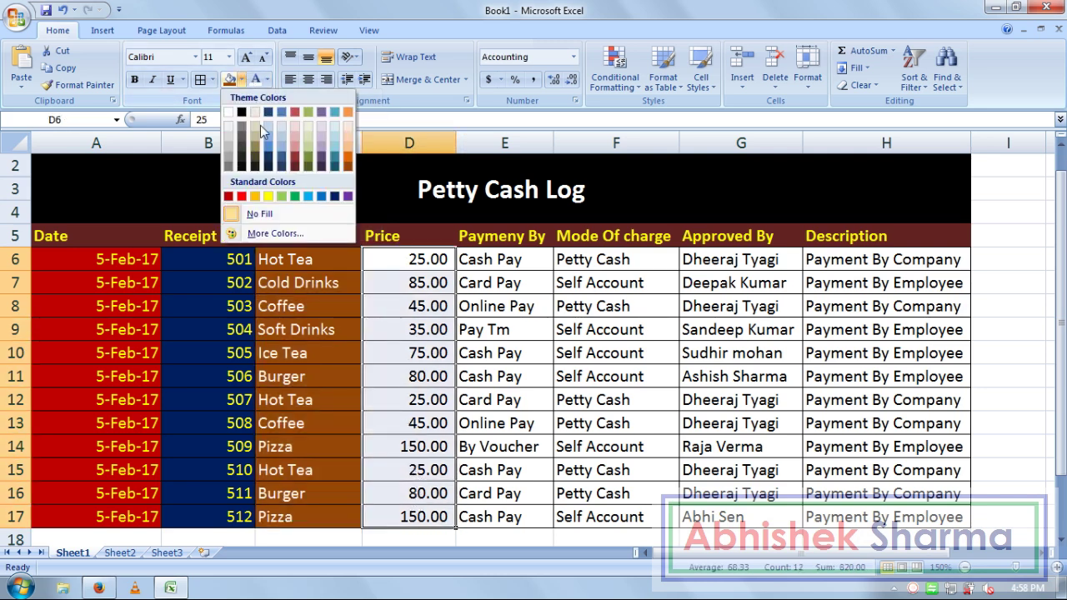
left_click(296, 197)
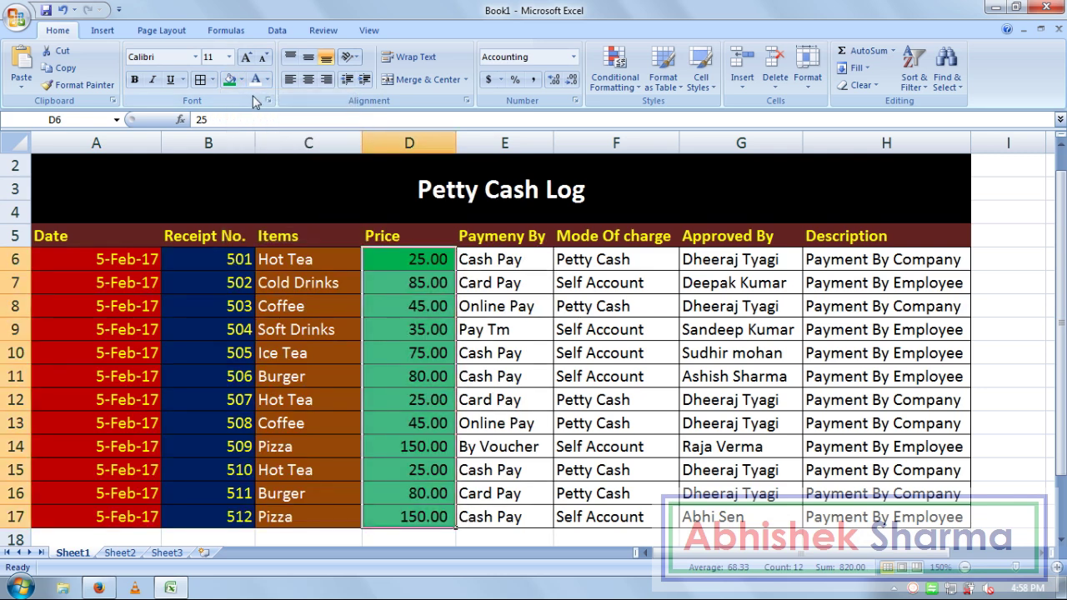
Give the payment method cells E6:E17 a brownish-red theme fill and yellow font color.
left_click_drag(512, 259, 491, 517)
left_click(244, 81)
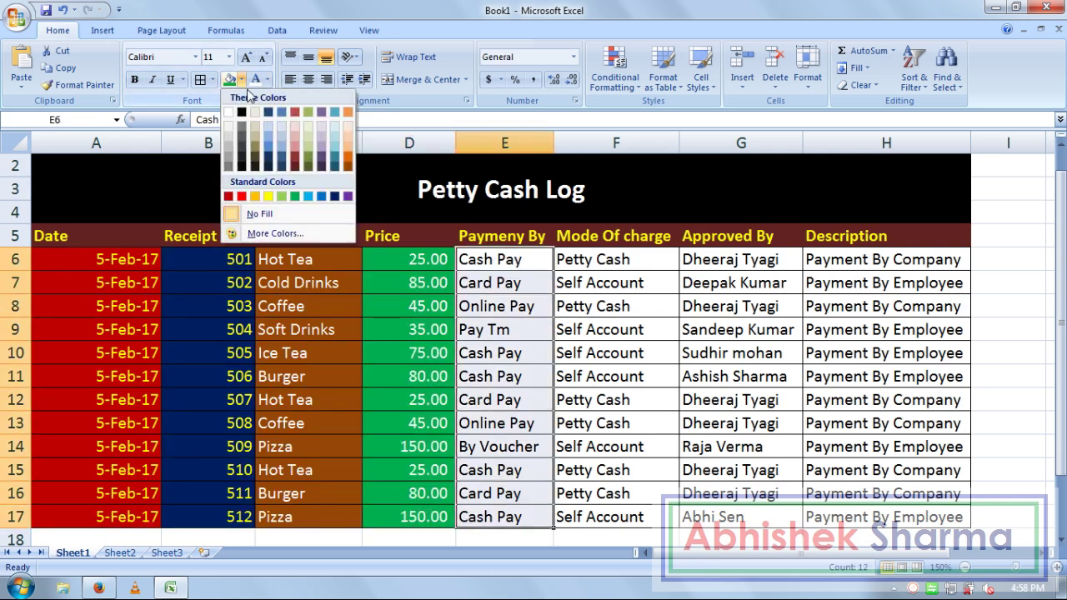
left_click(295, 165)
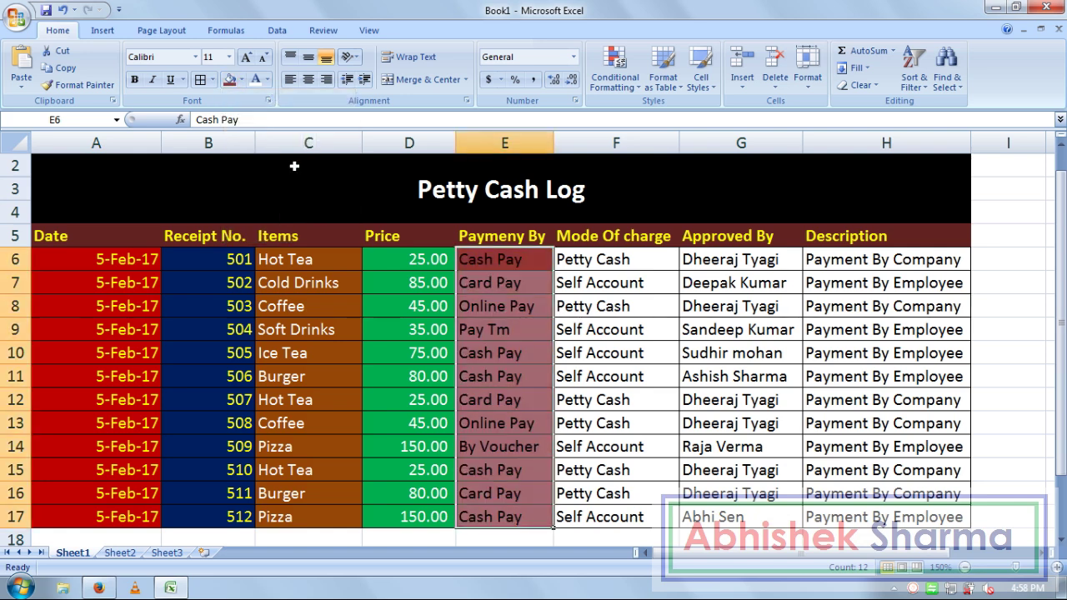
left_click(268, 80)
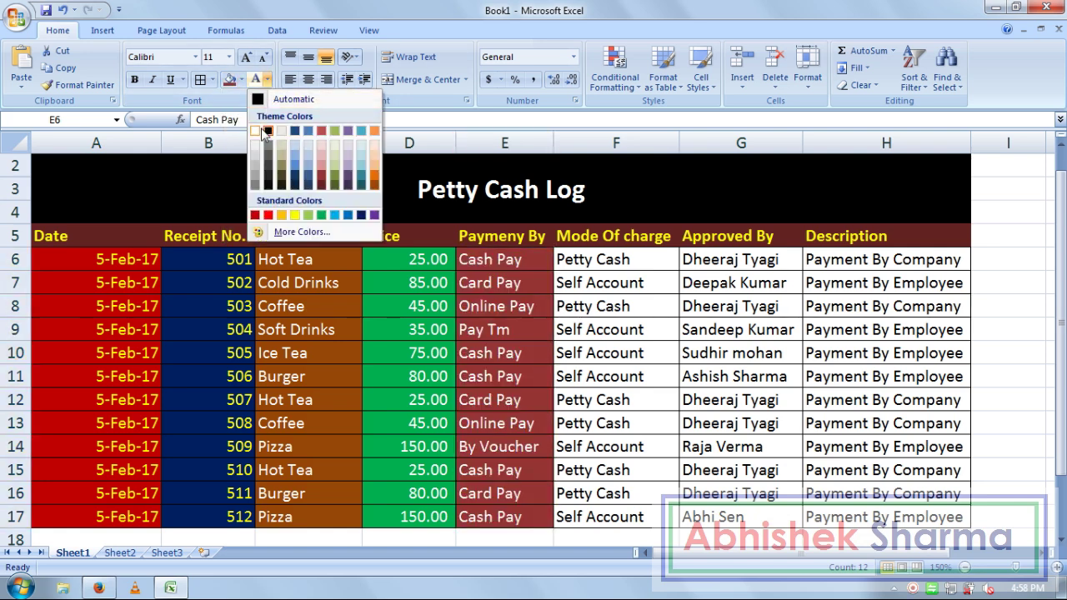
left_click(295, 216)
Copy the formatting of A6:E17 onto the remaining columns F6:H17 with Format Painter.
left_click_drag(123, 260, 488, 515)
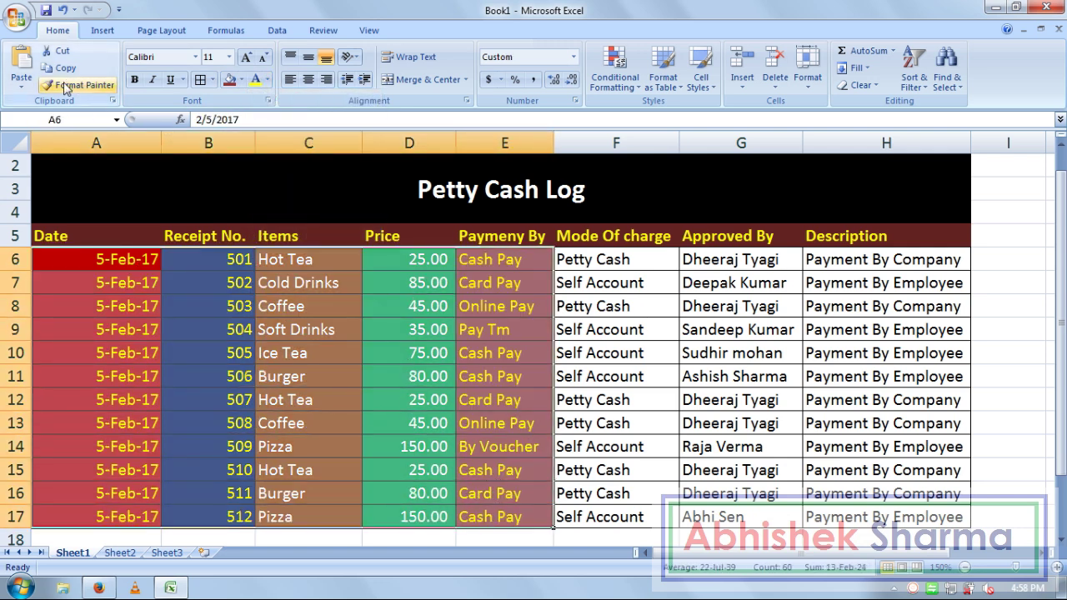
left_click(79, 84)
mouse_move(592, 260)
left_mouse_down()
mouse_move(786, 459)
mouse_move(883, 515)
left_mouse_up()
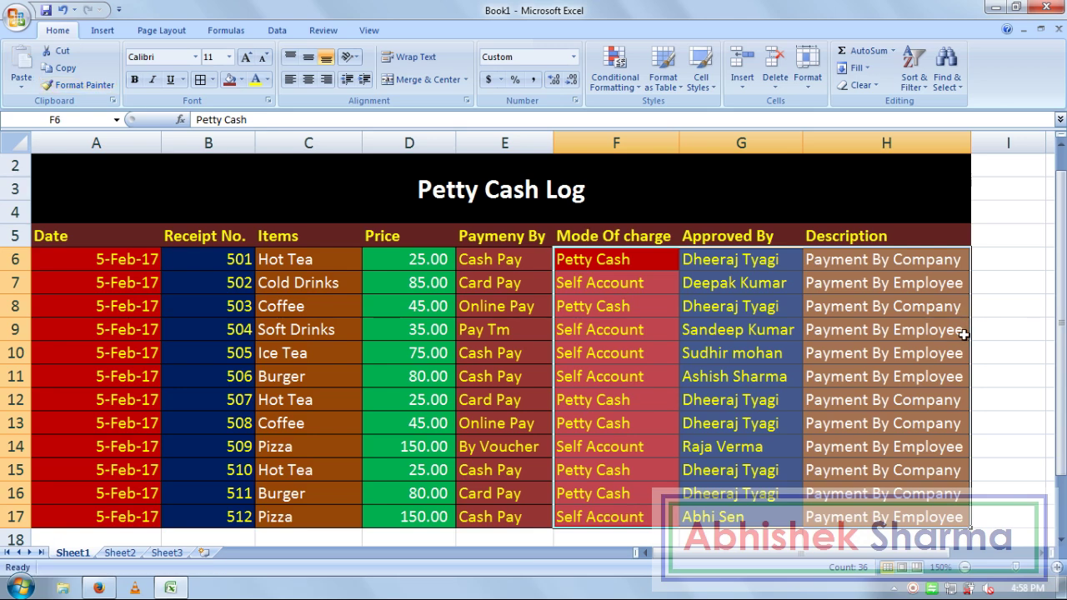
left_click(955, 331)
left_click(896, 376)
left_click(853, 447)
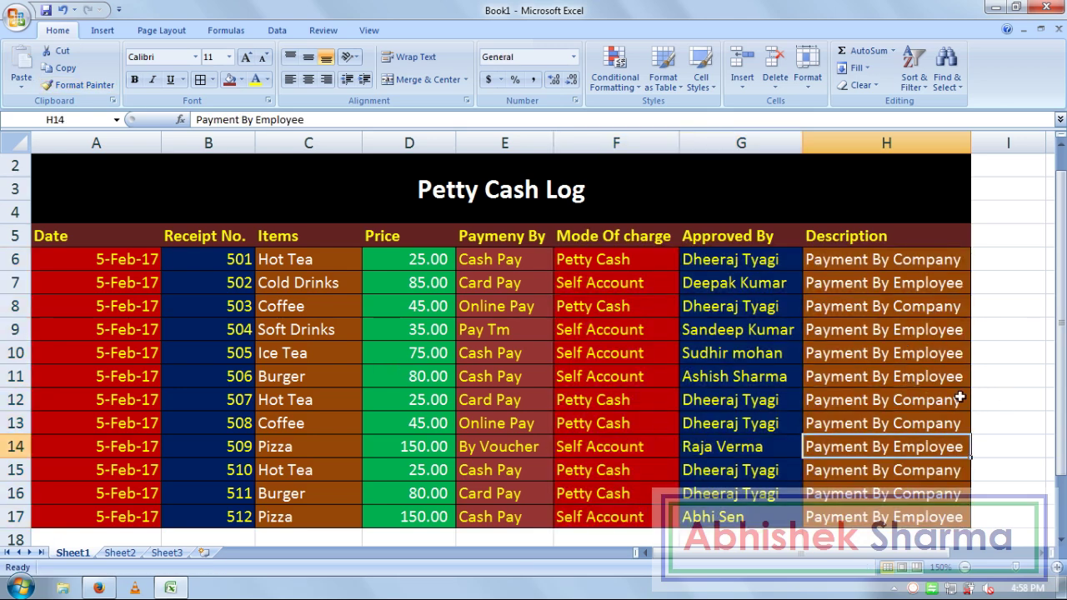
left_click(984, 379)
Darken the fill of the Description cells H6:H17 to a deeper custom brown.
left_click_drag(917, 519, 882, 259)
left_click(240, 79)
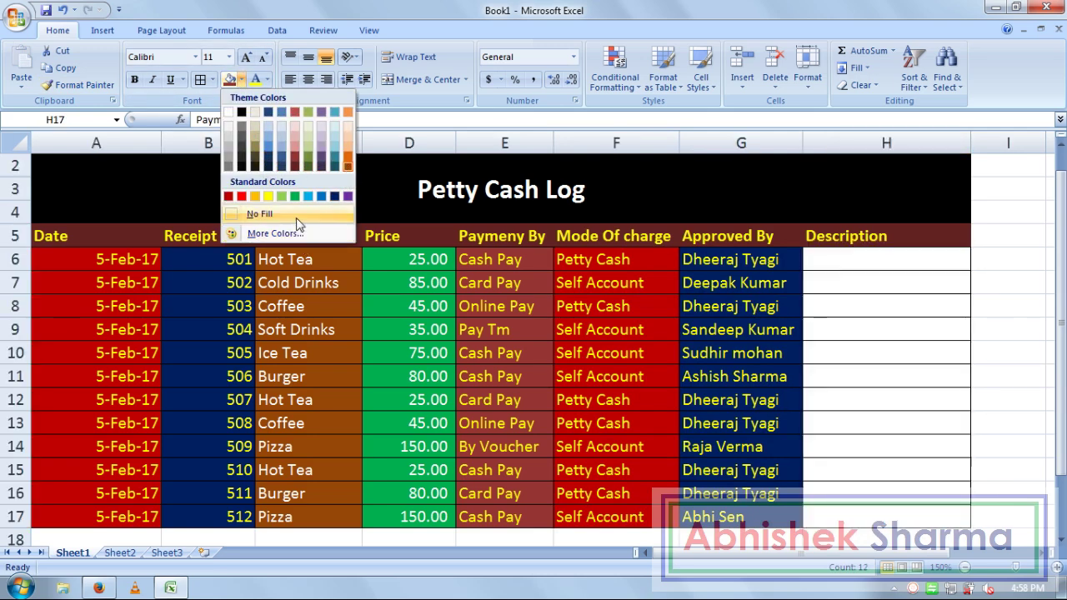
left_click(302, 235)
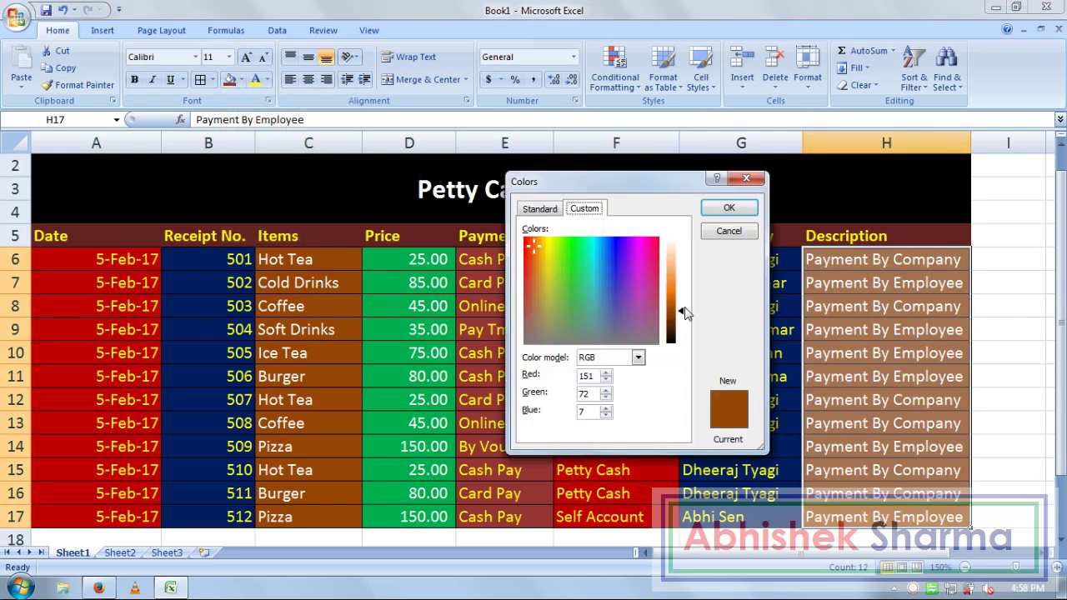
left_click_drag(683, 308, 681, 323)
left_click(729, 207)
left_click(782, 370)
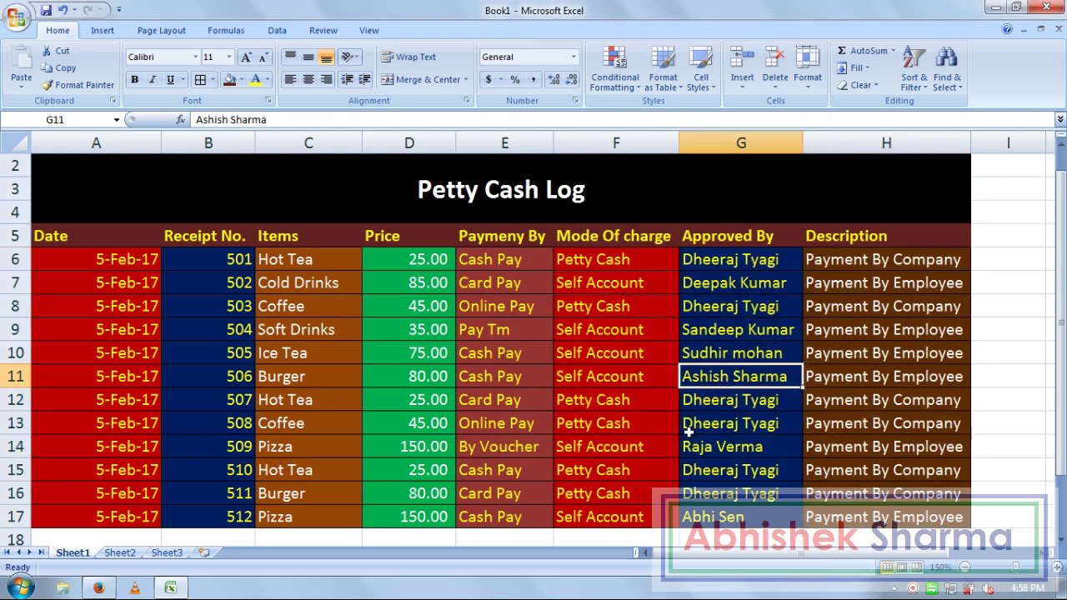
key("Down")
key("Down")
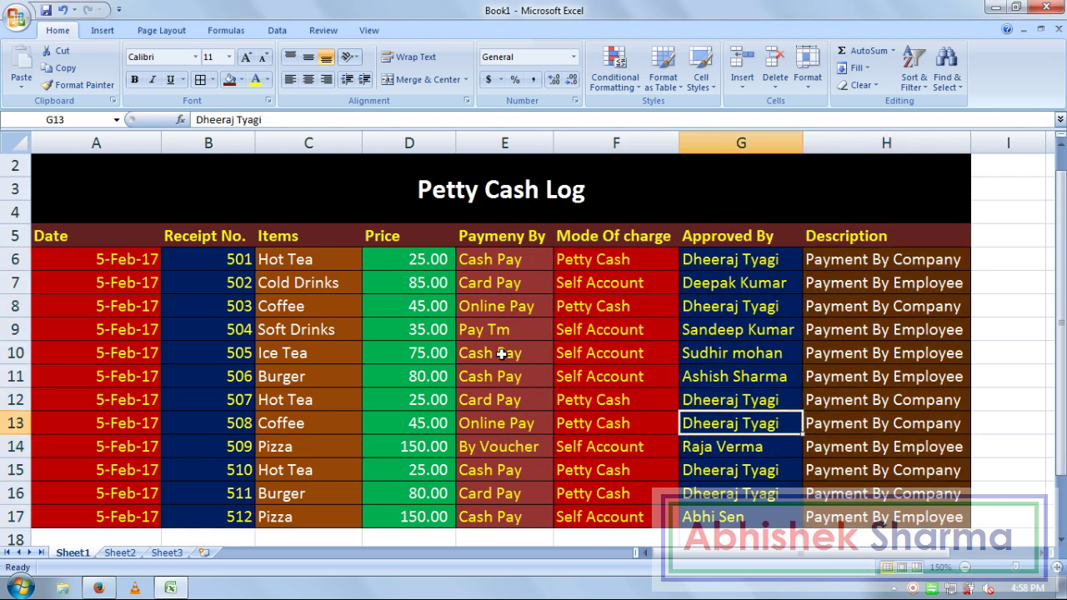
Copy the dark brown formatting of Description cell H6 onto the Items cells C6:C17 with Format Painter.
left_click(508, 462)
left_click(757, 419)
left_click_drag(340, 504, 320, 268)
left_click(863, 264)
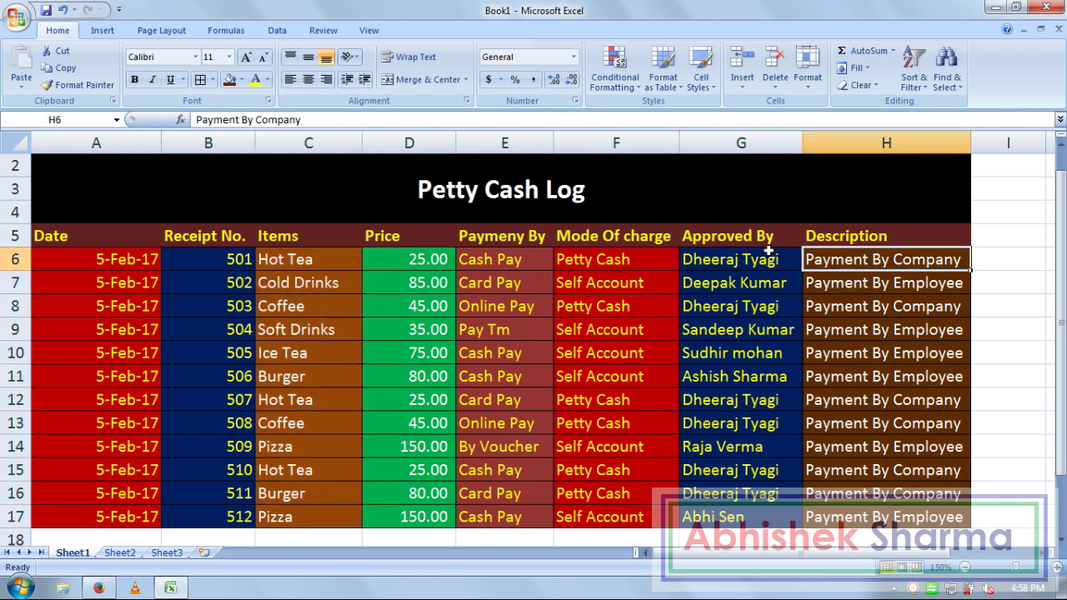
left_click(79, 84)
mouse_move(278, 252)
left_mouse_down()
mouse_move(288, 255)
mouse_move(313, 514)
left_mouse_up()
left_click(533, 416)
left_click(764, 352)
left_click(745, 465)
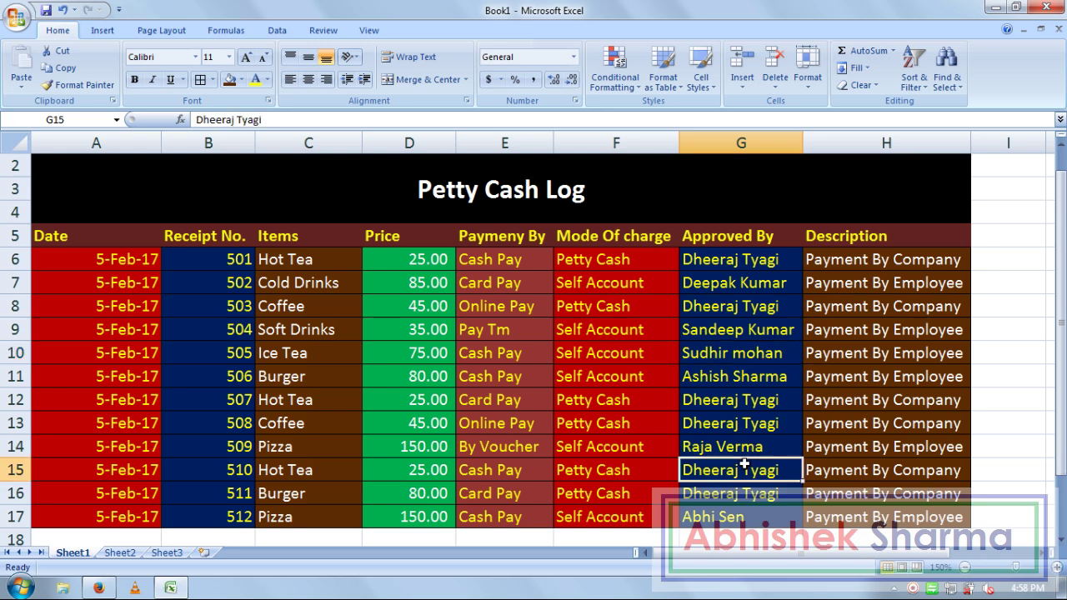
left_click(977, 289)
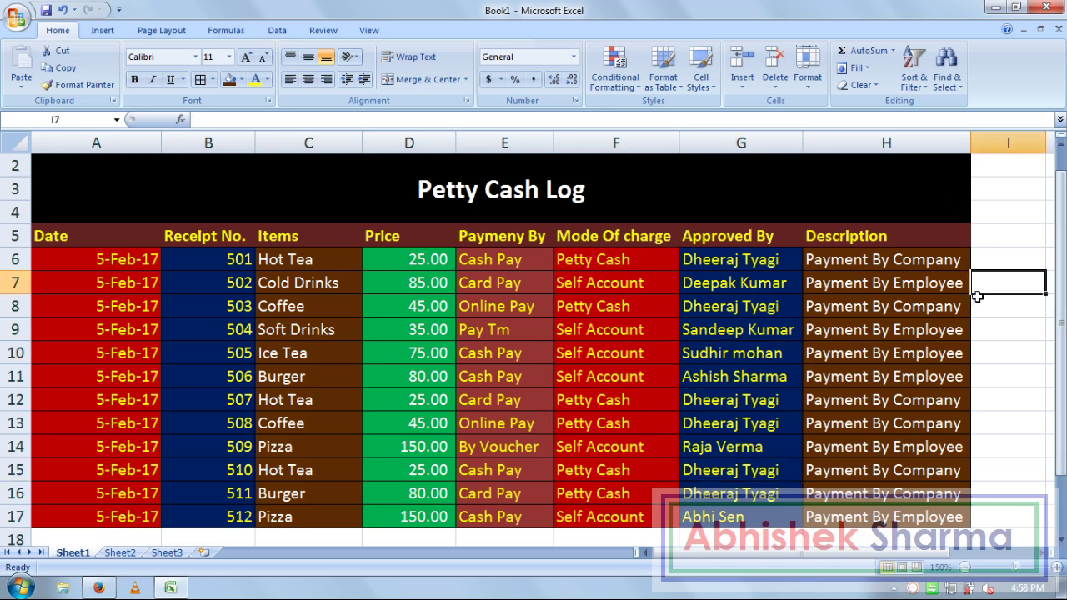
left_click(1002, 238)
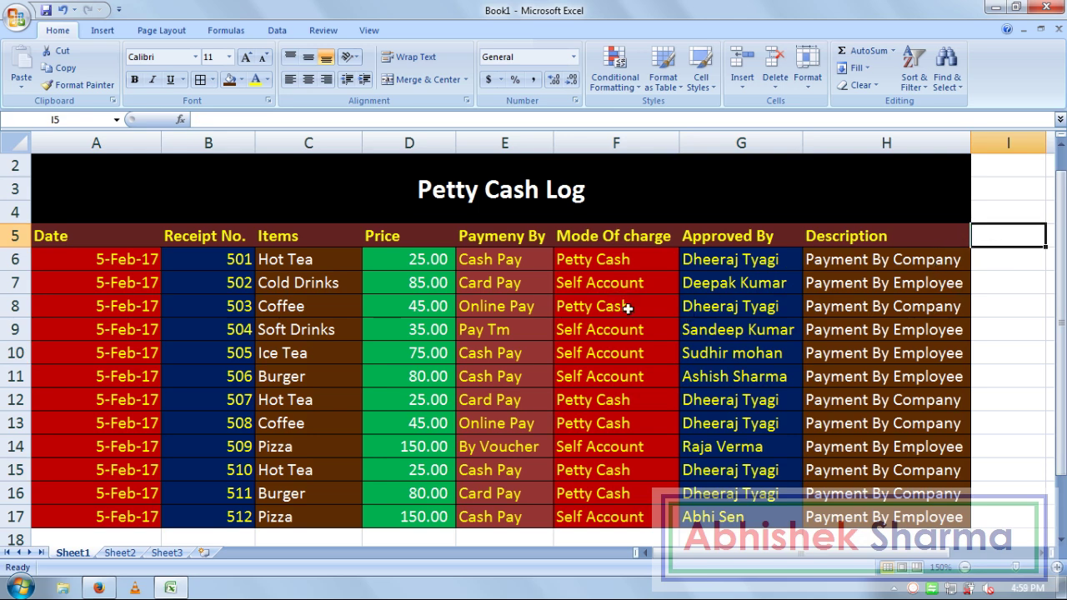
Enter the label "Total Amount" in cell C19 below the Items column.
left_click_drag(1061, 401, 1060, 457)
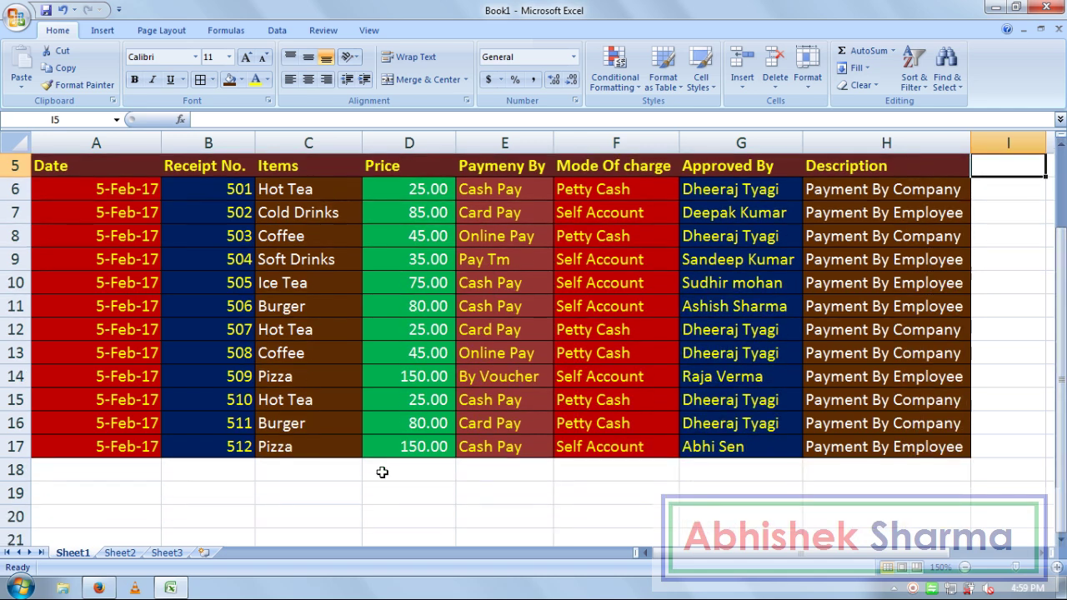
left_click(392, 467)
left_click(298, 485)
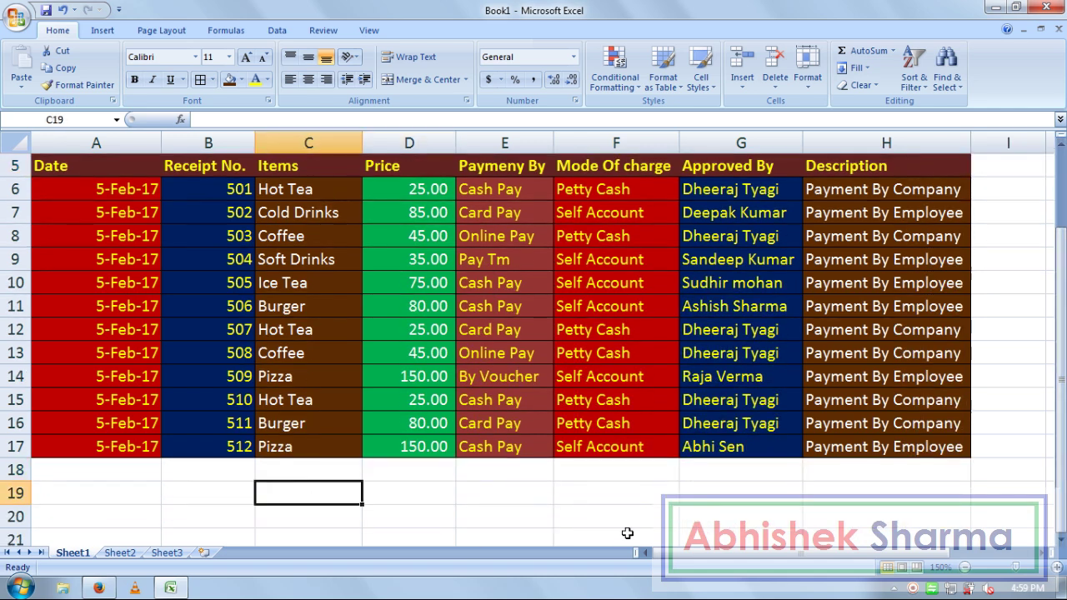
type("Total")
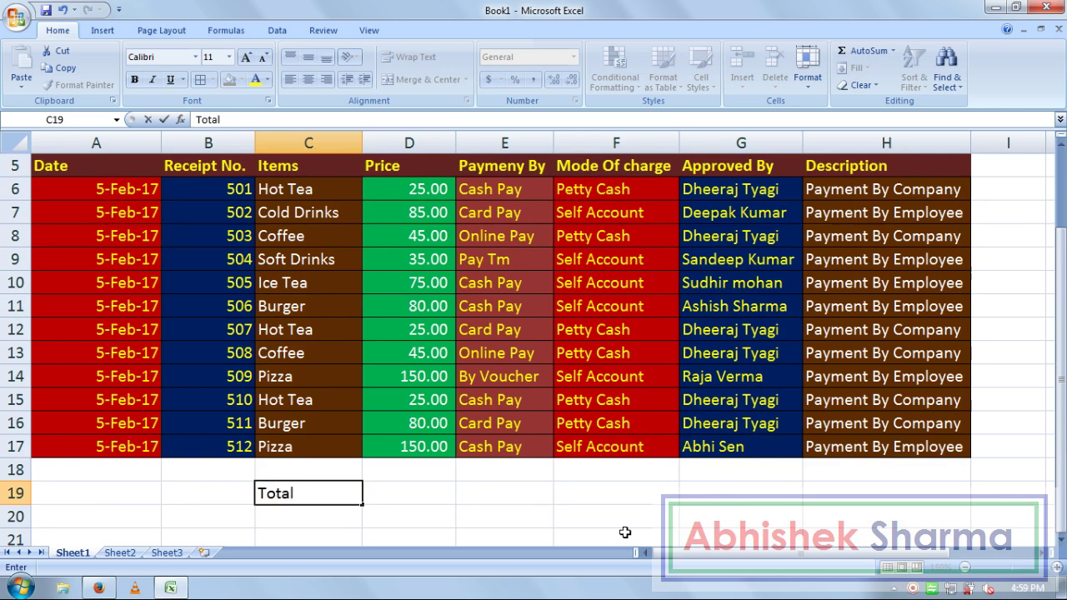
type("Amounyt")
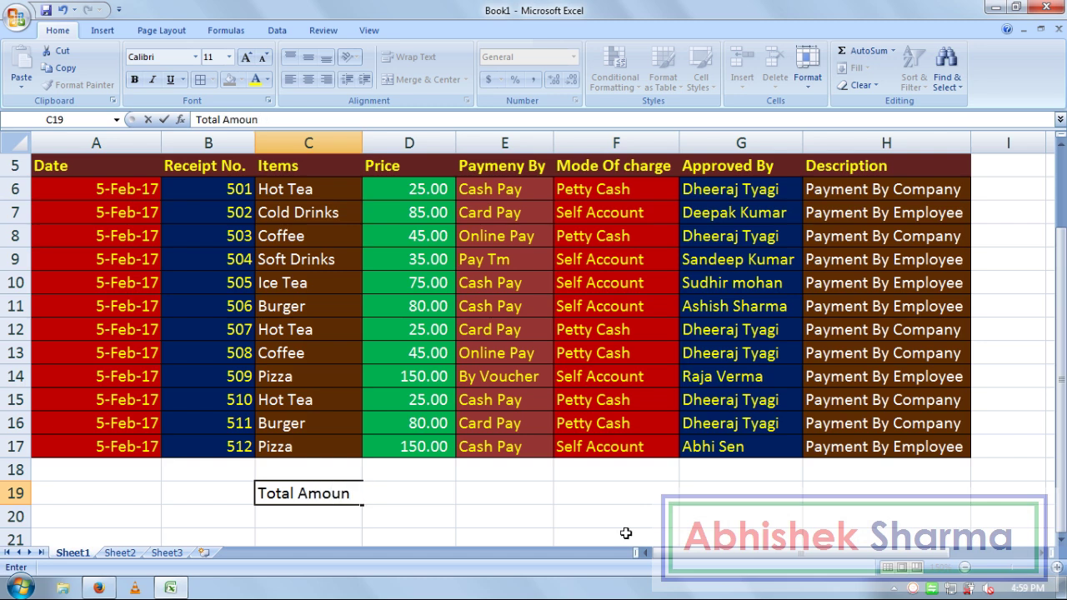
key("Tab")
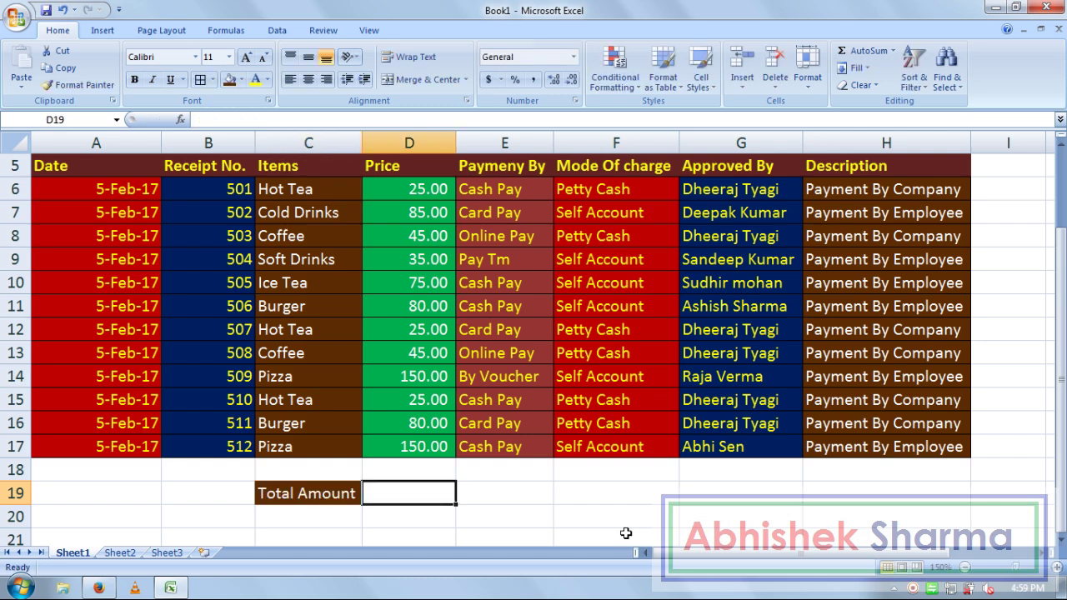
Total the Price column in cell D19 beside the Total Amount label with the formula =SUM(D6:D17).
type("=")
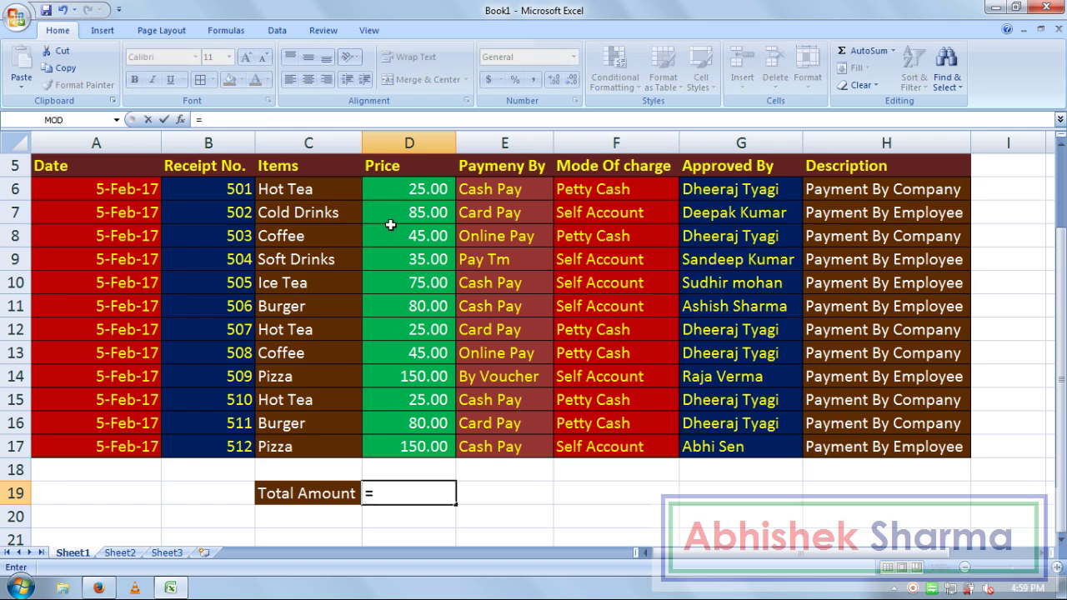
type("sum(")
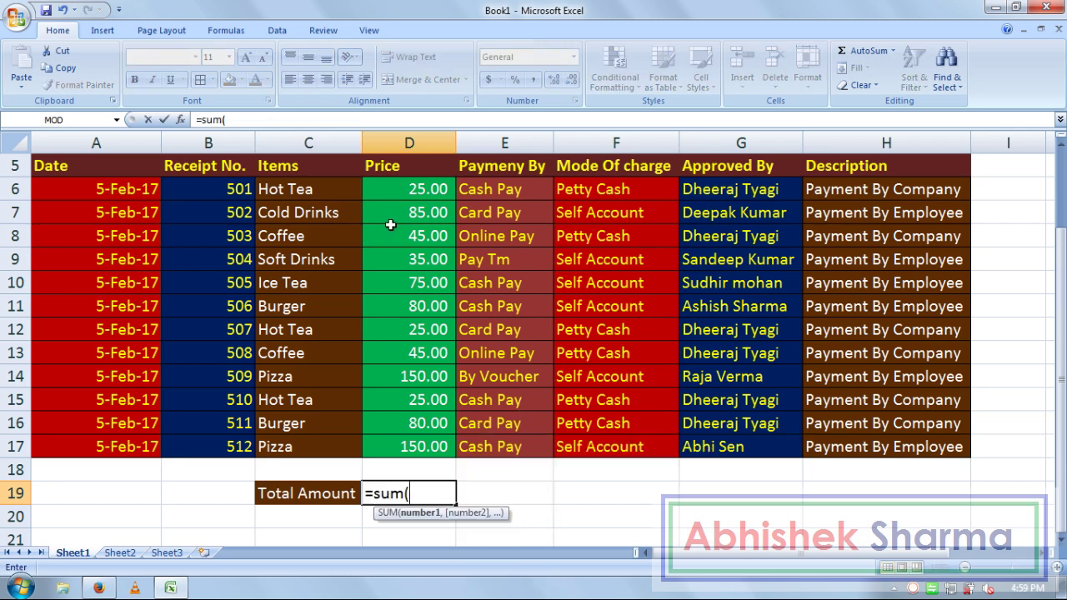
left_click(397, 448)
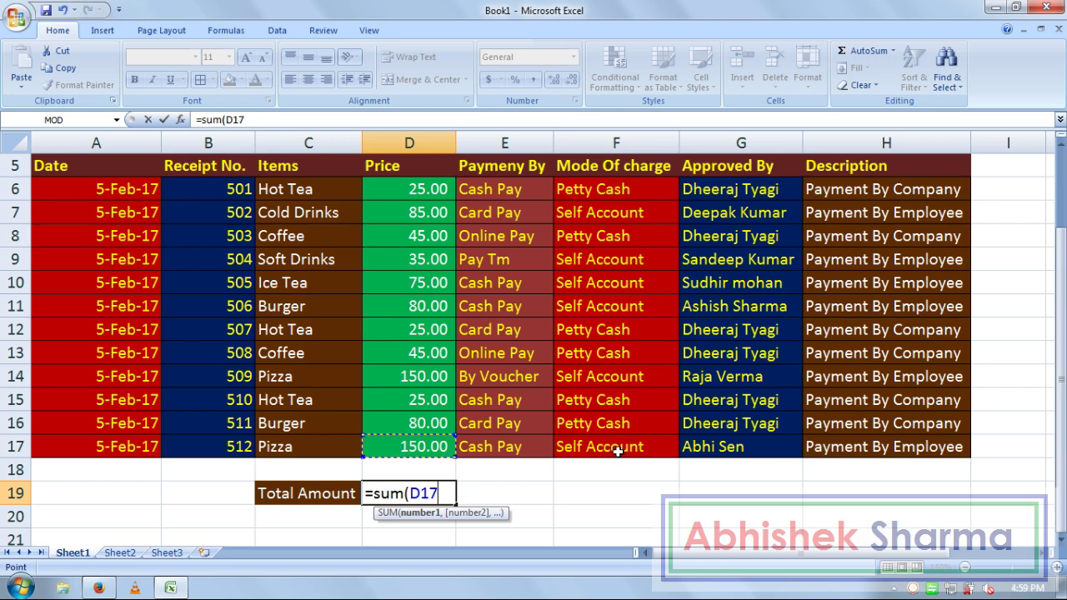
key("ctrl+shift+Up")
key("shift+Down")
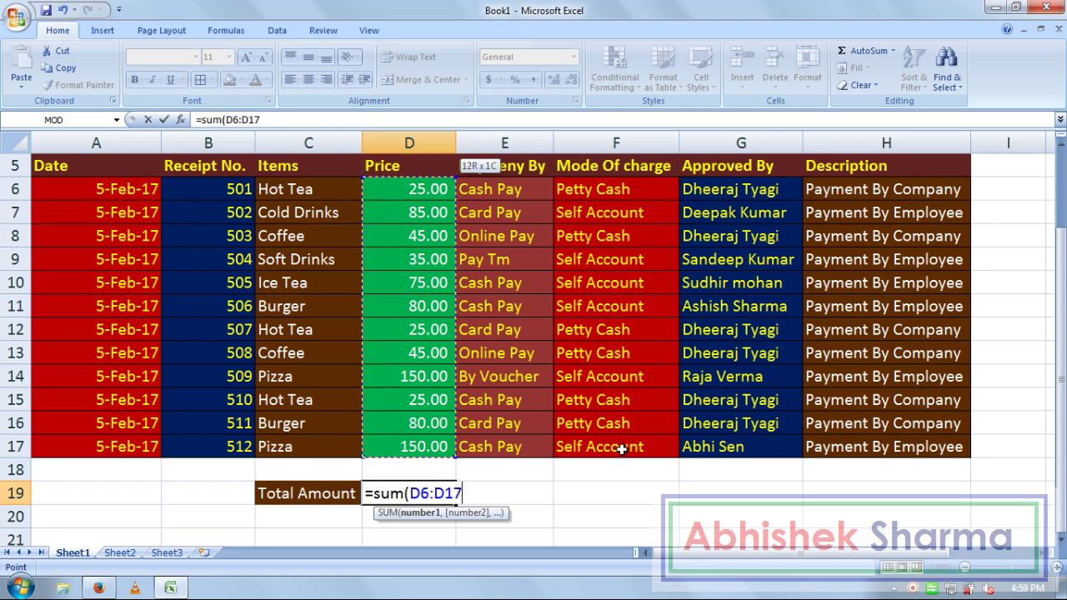
type(")")
key("Return")
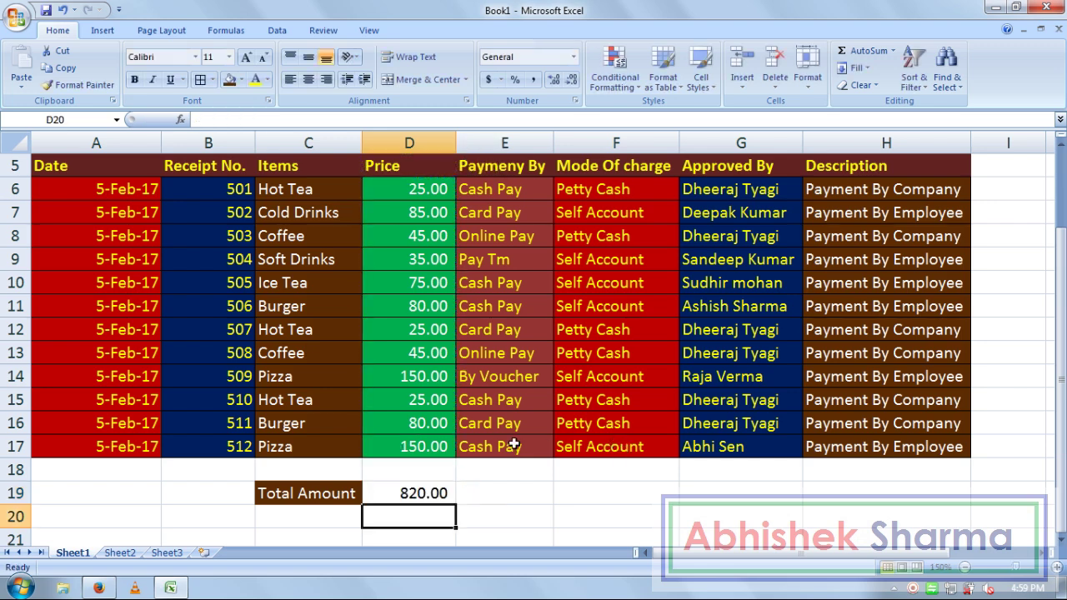
left_click(428, 496)
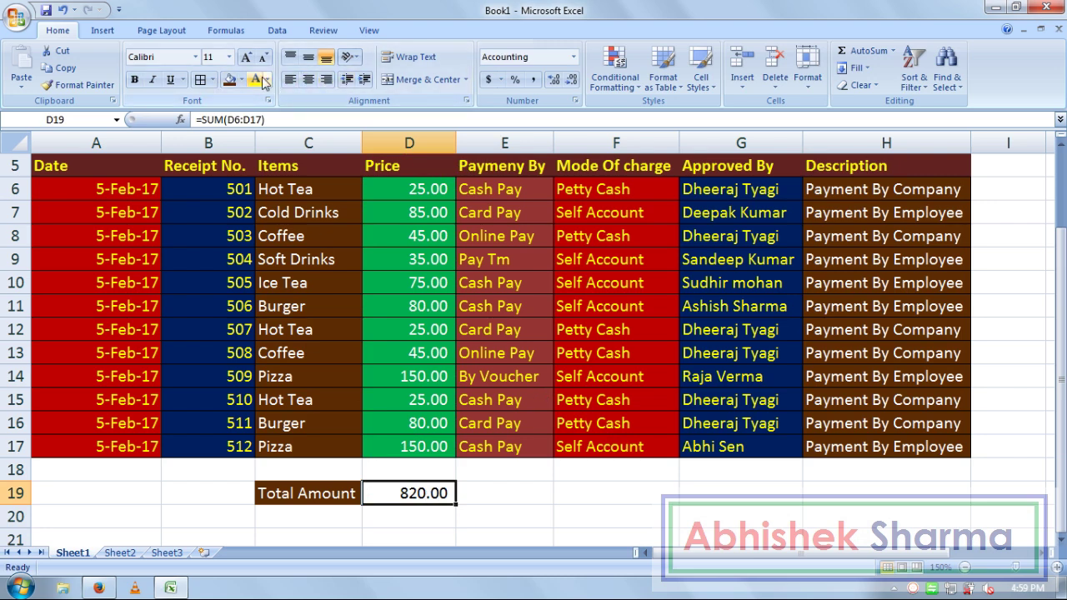
left_click(79, 85)
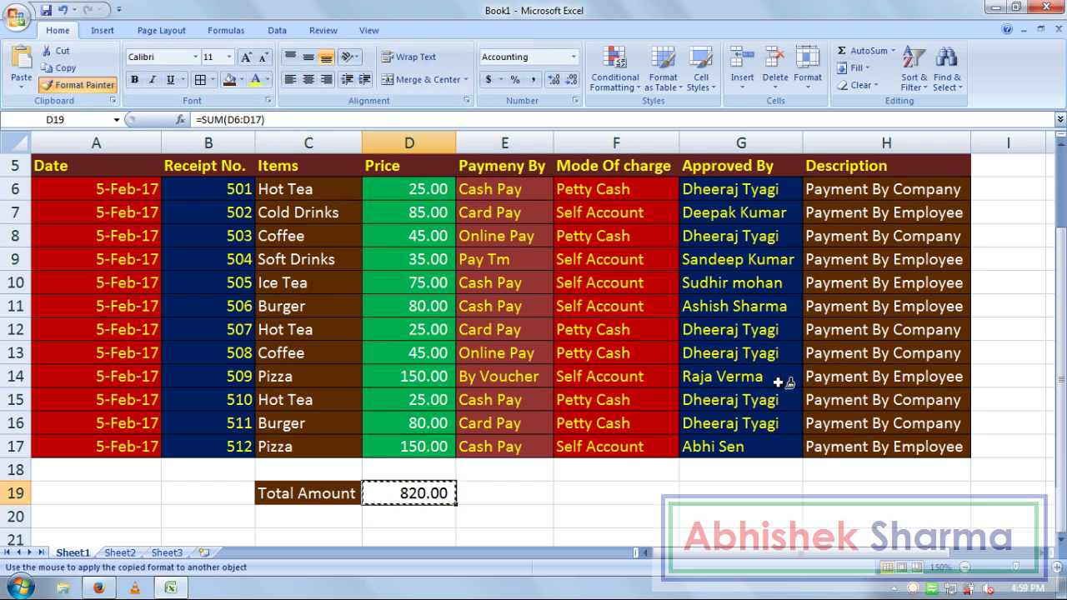
left_click(639, 198)
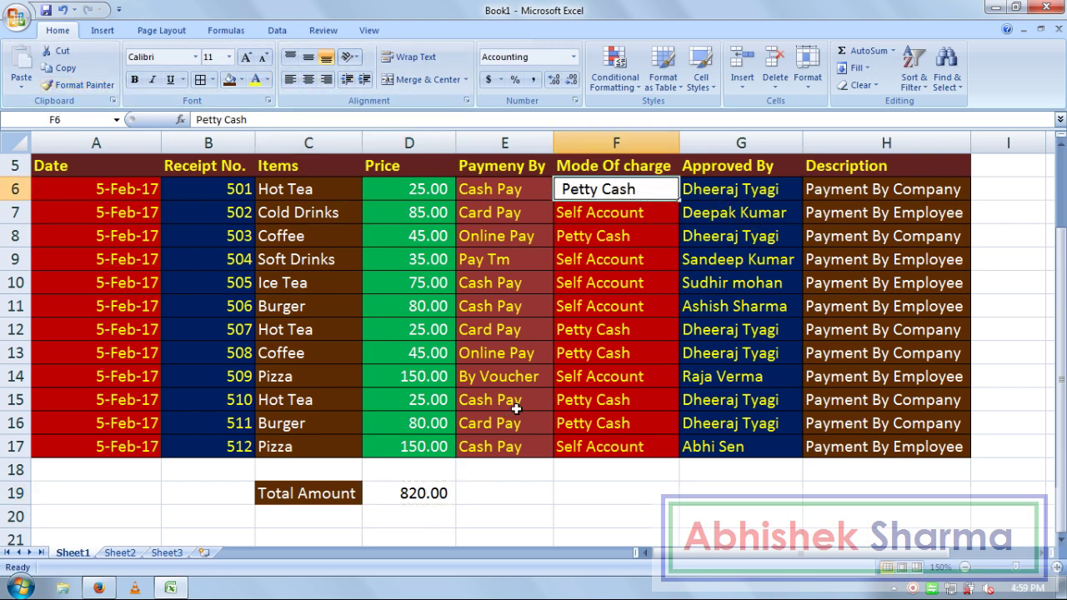
key("ctrl+z")
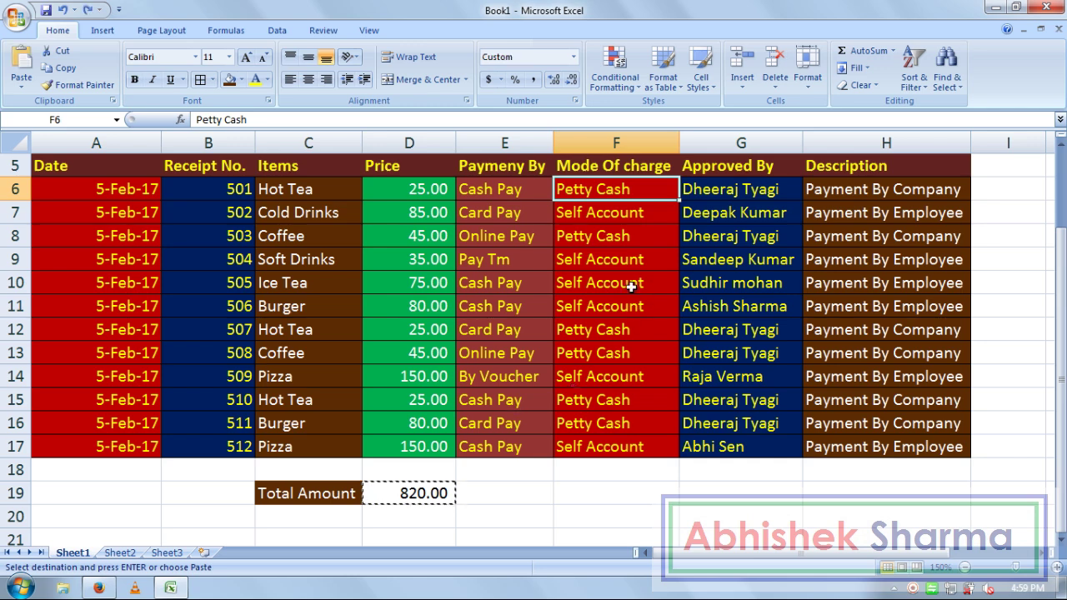
Try copying the red formatting of Mode Of charge cell F6 onto total cell D19 with Format Painter, and undo it.
left_click(79, 85)
left_click(417, 493)
left_click(613, 523)
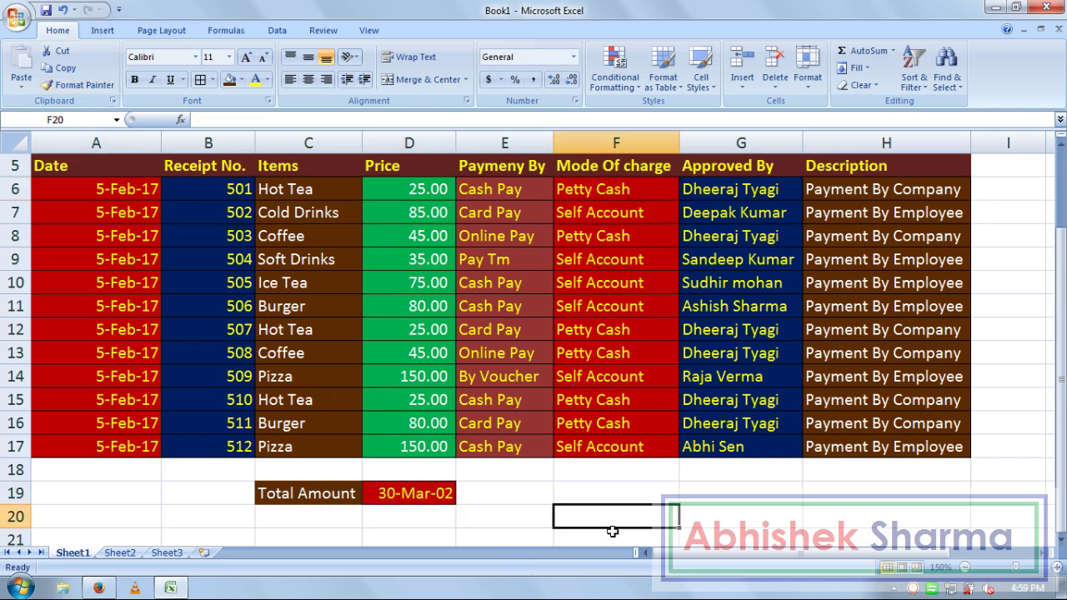
left_click(476, 513)
left_click(412, 524)
key("ctrl+z")
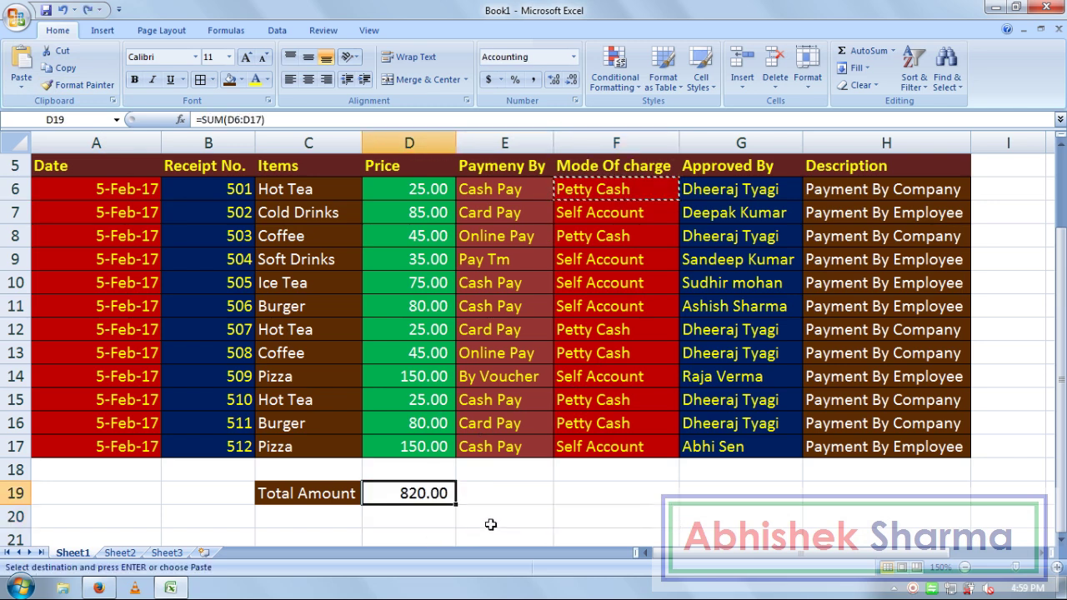
left_click(490, 524)
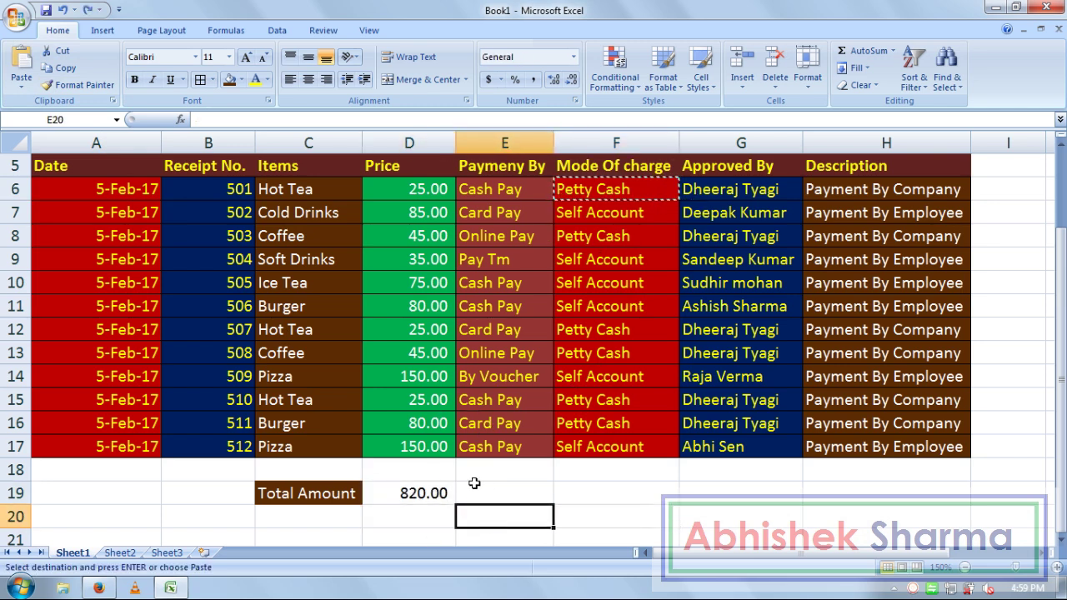
Give the total cell D19 a dark blue fill and yellow font color.
left_click(432, 498)
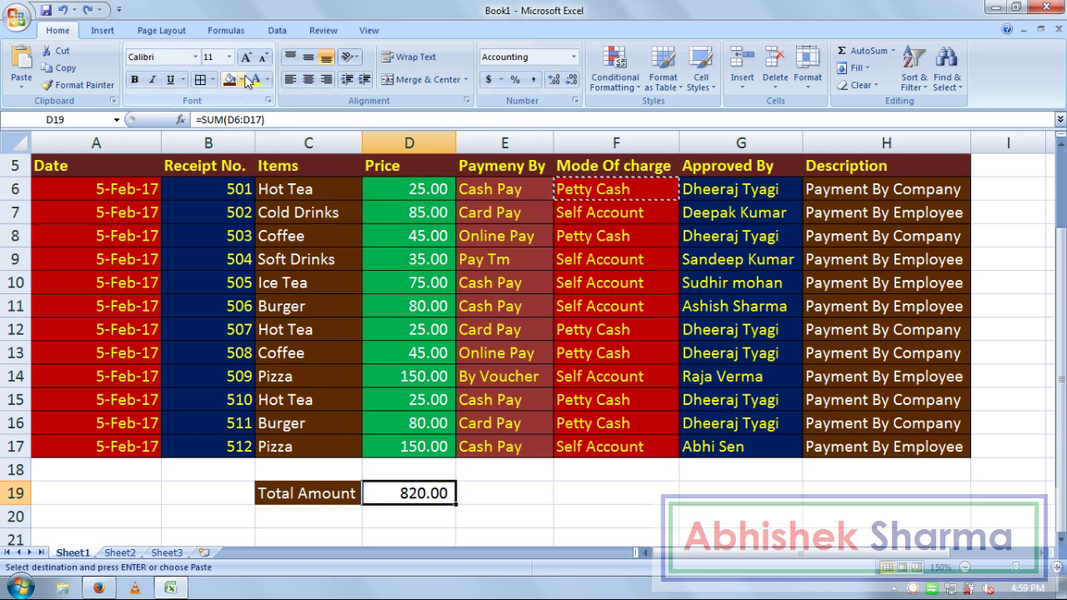
left_click(242, 80)
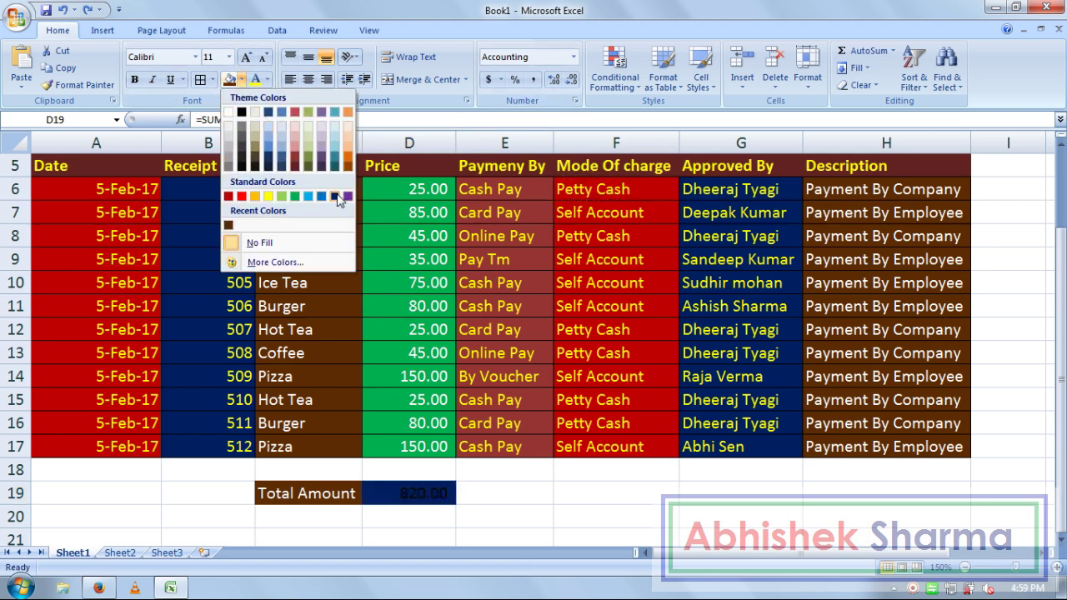
left_click(338, 197)
left_click(256, 79)
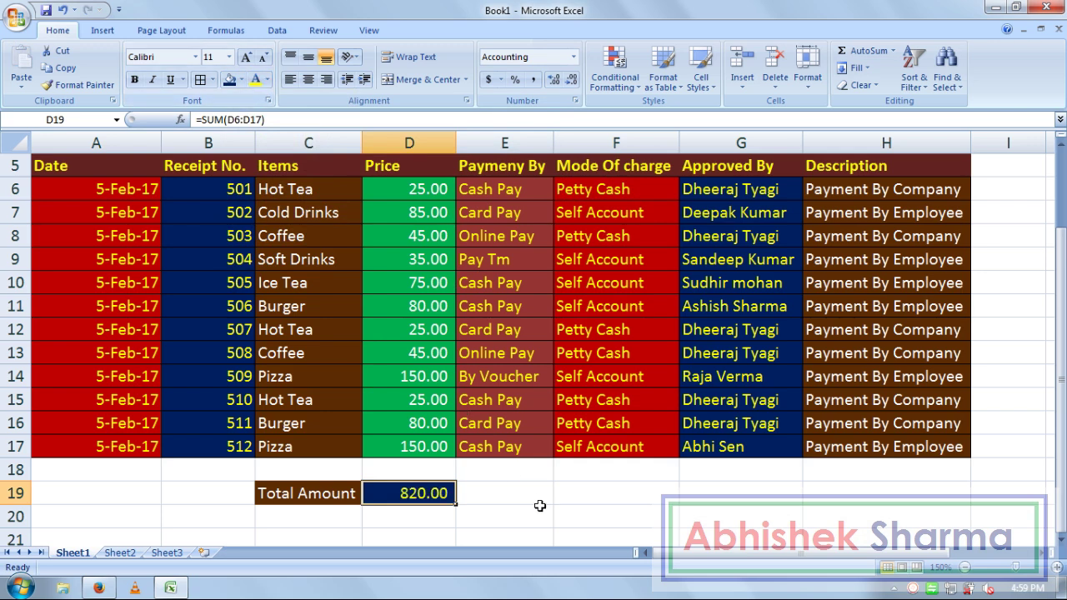
left_click(617, 521)
Delete the empty row 1 above the Petty Cash Log title banner.
left_click_drag(1061, 390, 1064, 261)
left_click(1009, 283)
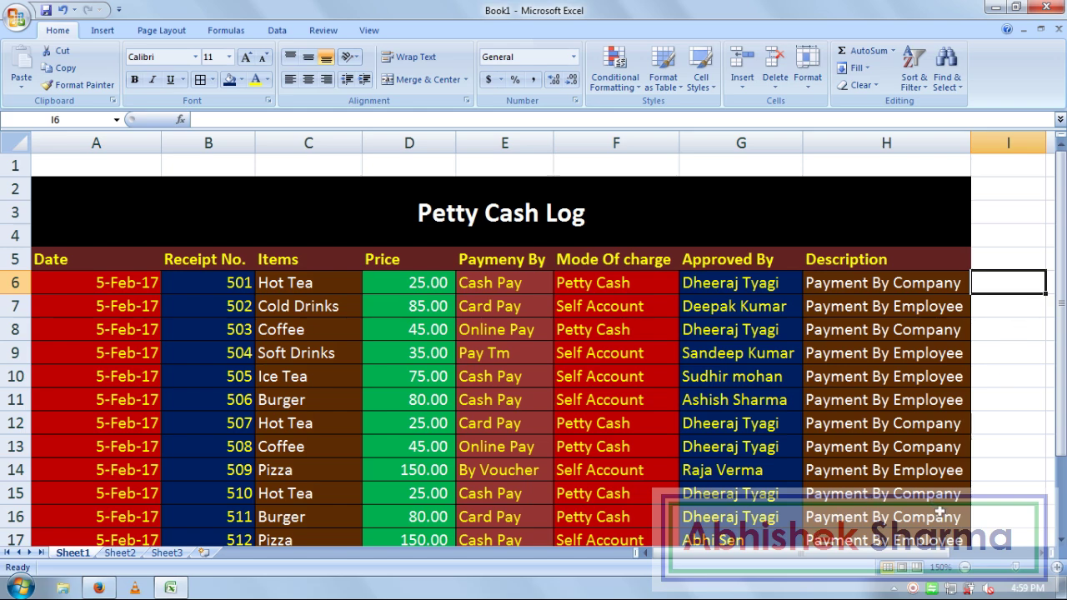
left_click_drag(1062, 325, 1062, 372)
left_click_drag(886, 493, 83, 146)
left_click(718, 166)
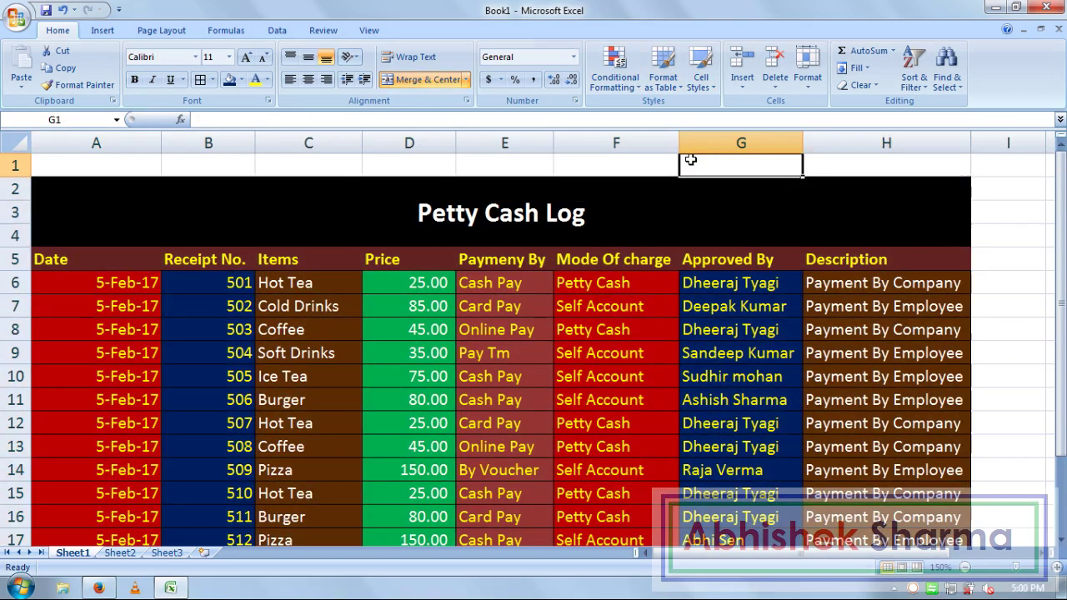
right_click(13, 166)
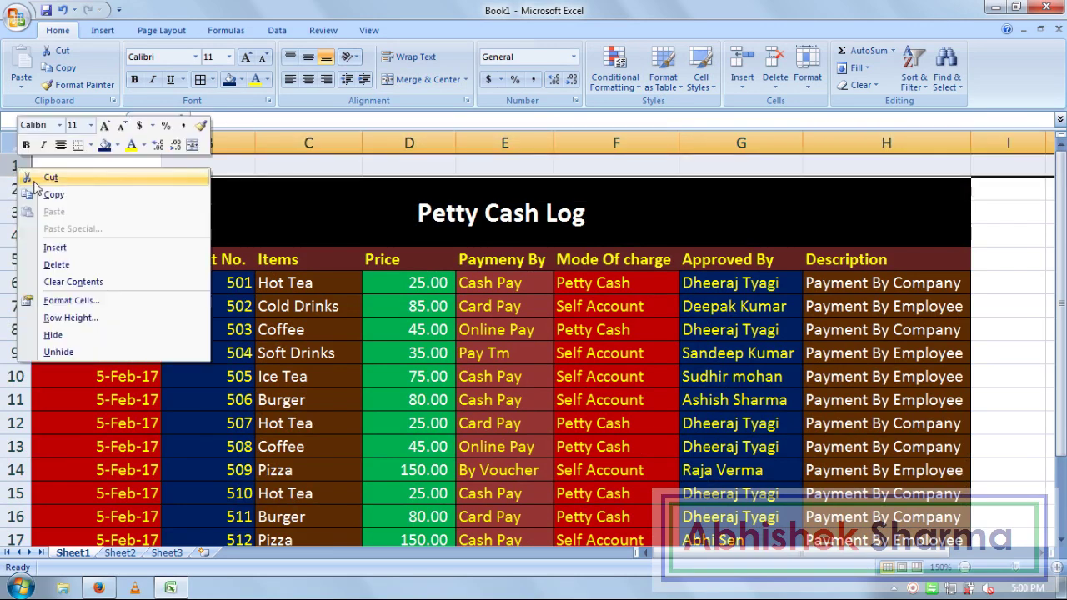
left_click(75, 260)
left_click(501, 306)
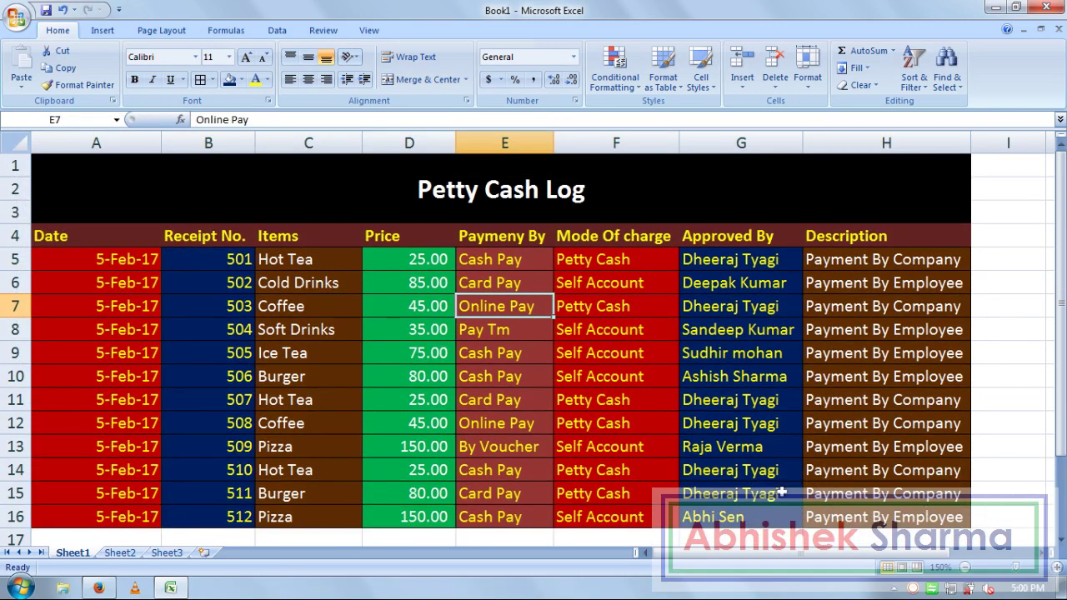
left_click(997, 484)
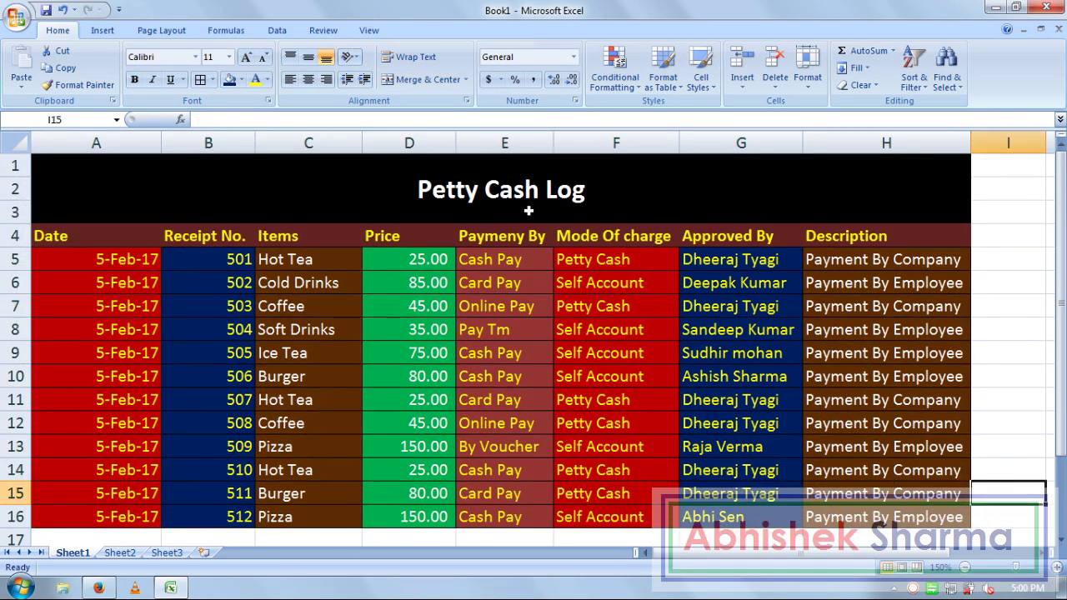
Zoom the worksheet to fit the selected log table A1:H16, and clear the selection.
mouse_move(1062, 283)
left_mouse_down()
mouse_move(1061, 299)
mouse_move(1062, 284)
left_mouse_up()
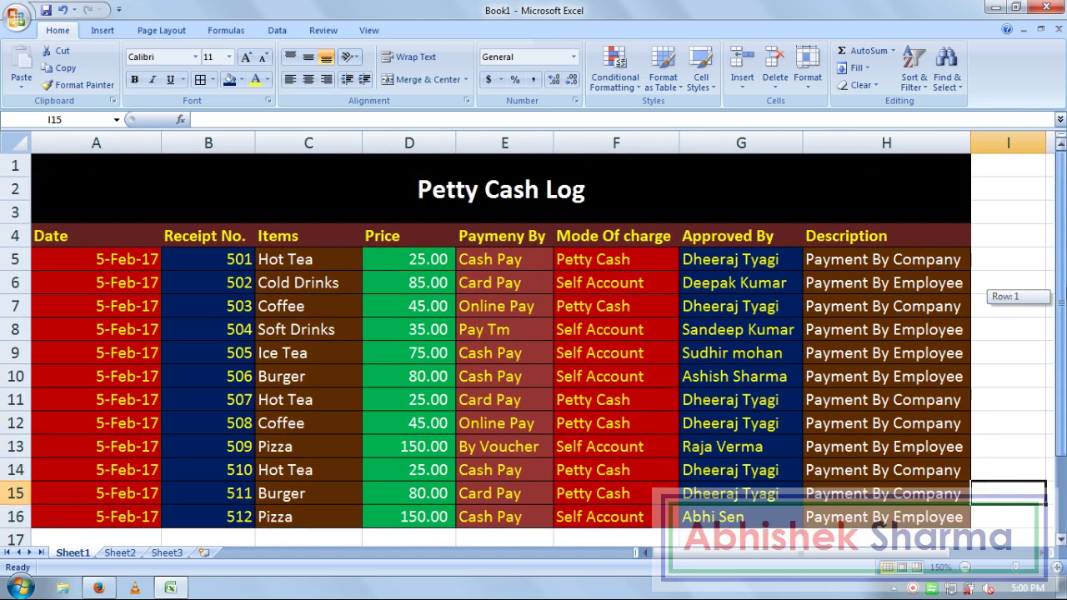
left_click(910, 519)
left_click_drag(910, 519, 35, 207)
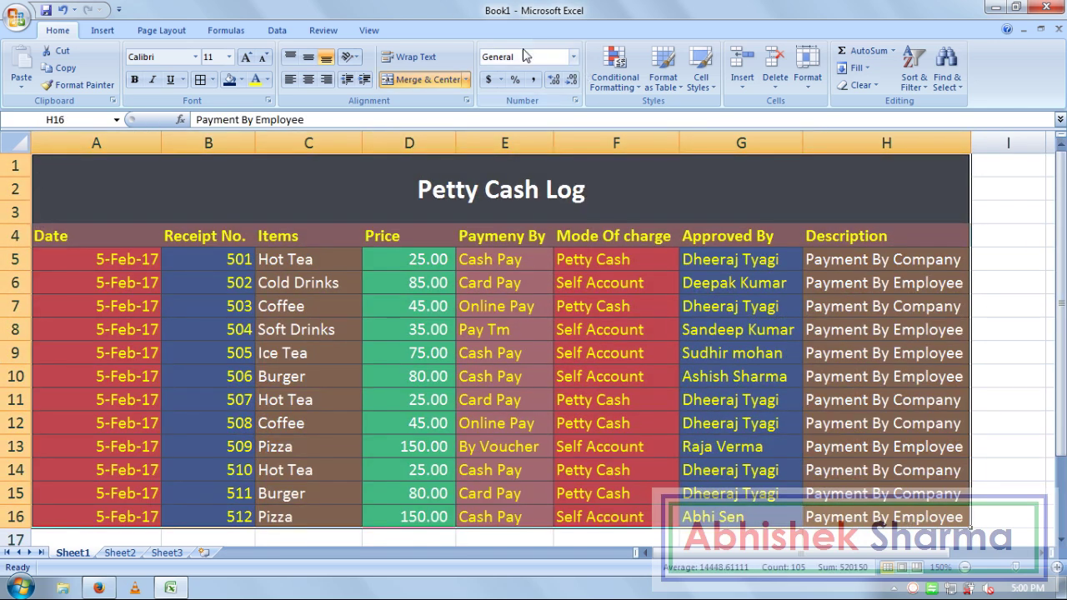
left_click(368, 31)
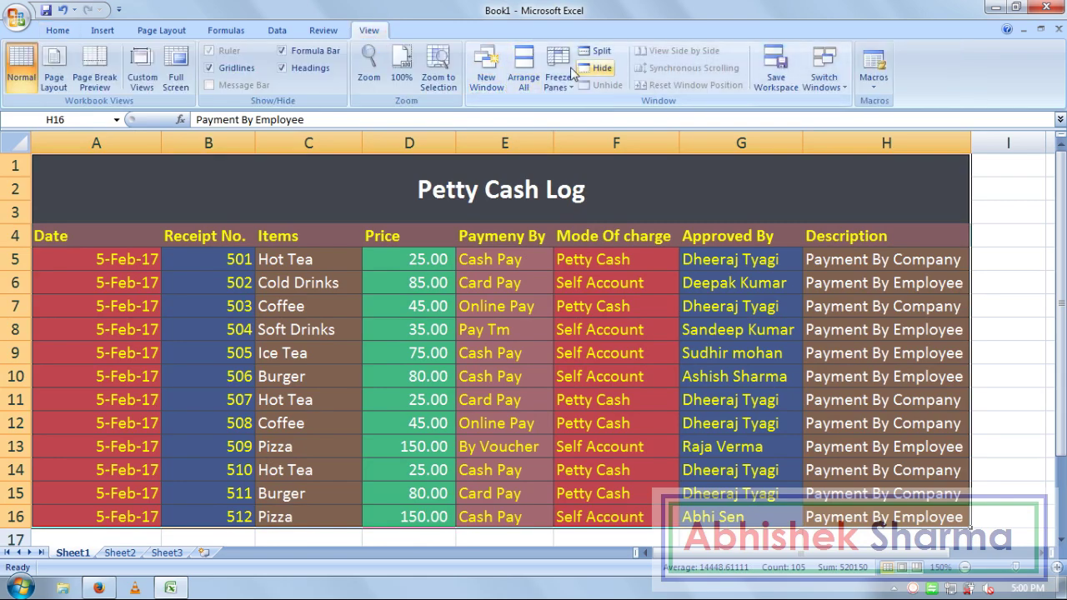
left_click(439, 82)
left_click(778, 316)
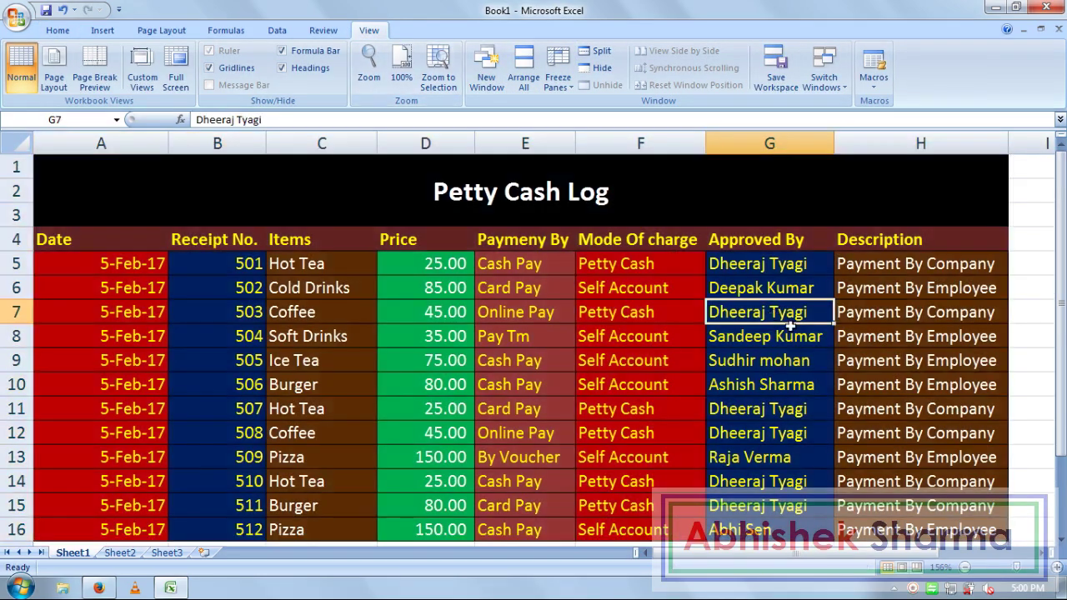
left_click(1018, 337)
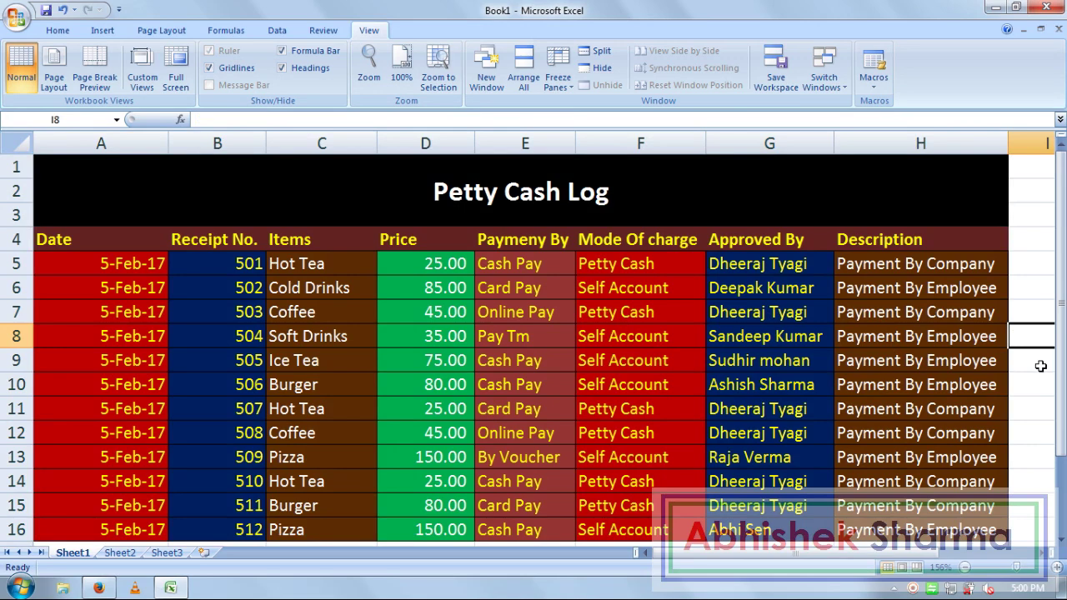